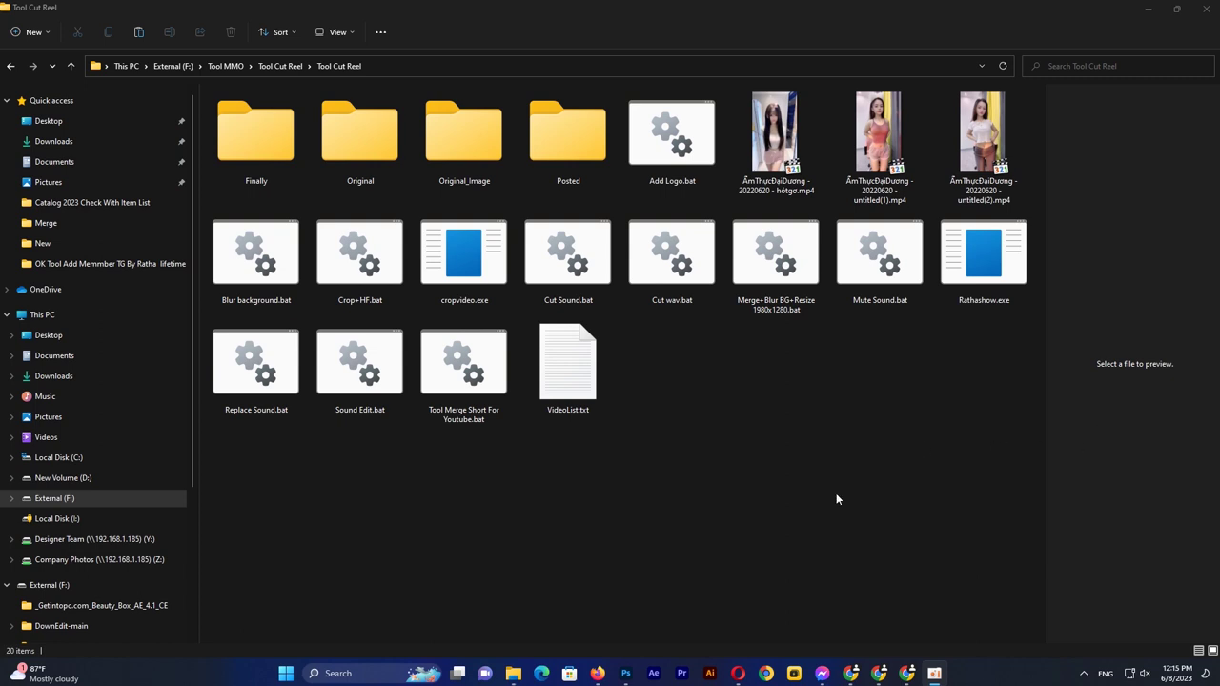
- Preview the three MP4 videos in the Tool Cut Reel folder
left_click(783, 134)
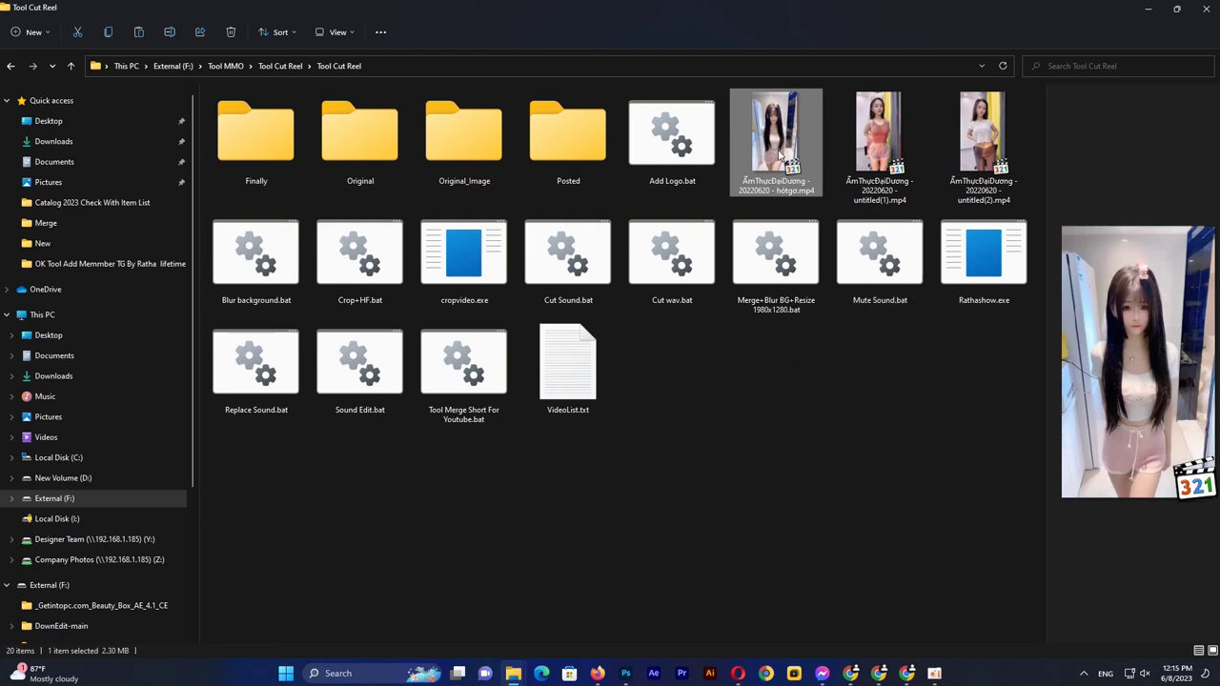
left_click(882, 152)
left_click(977, 152)
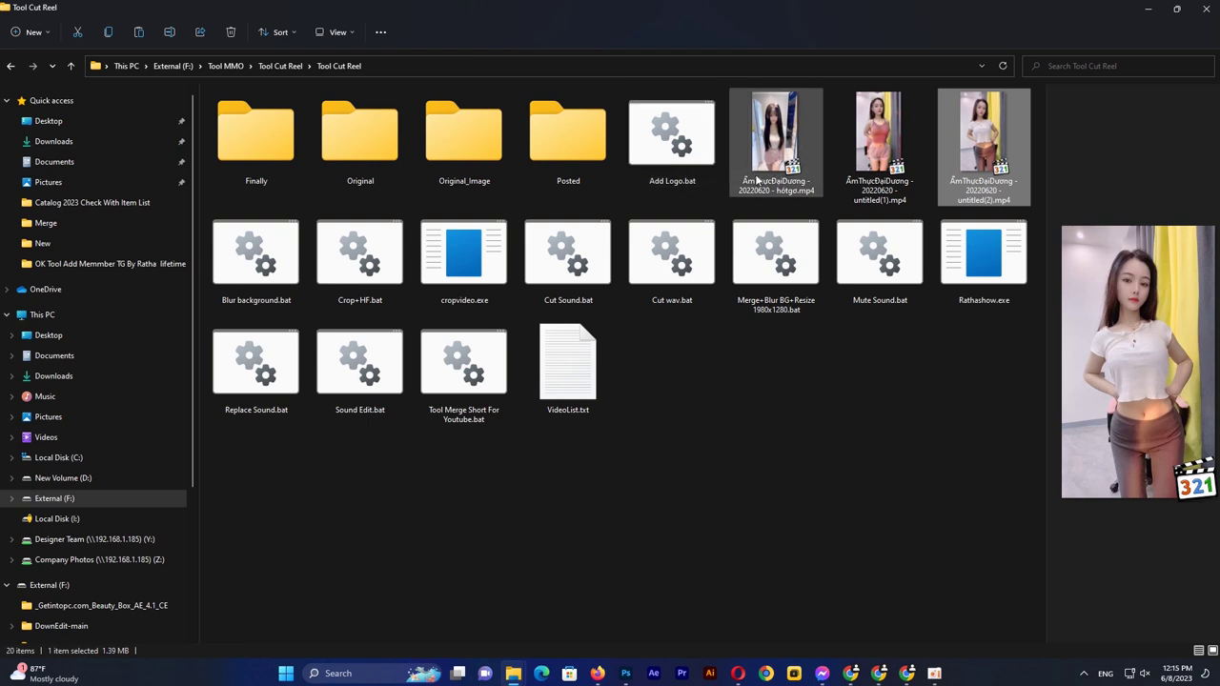
left_click(803, 143)
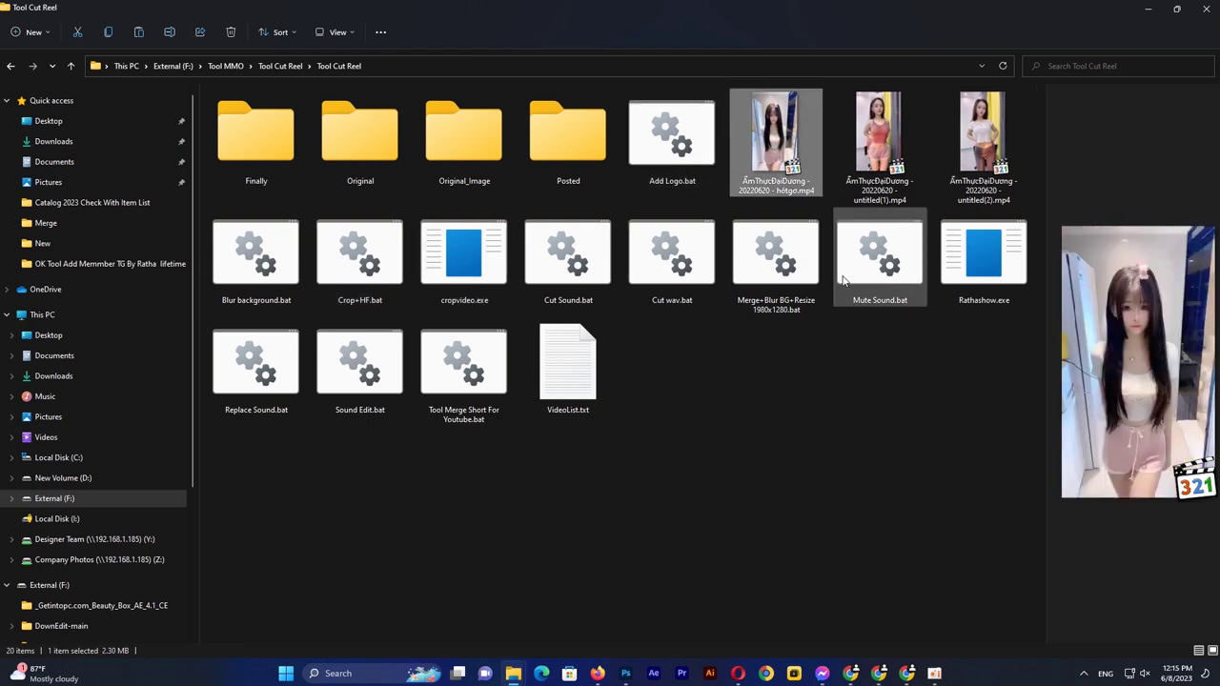
right_click(777, 162)
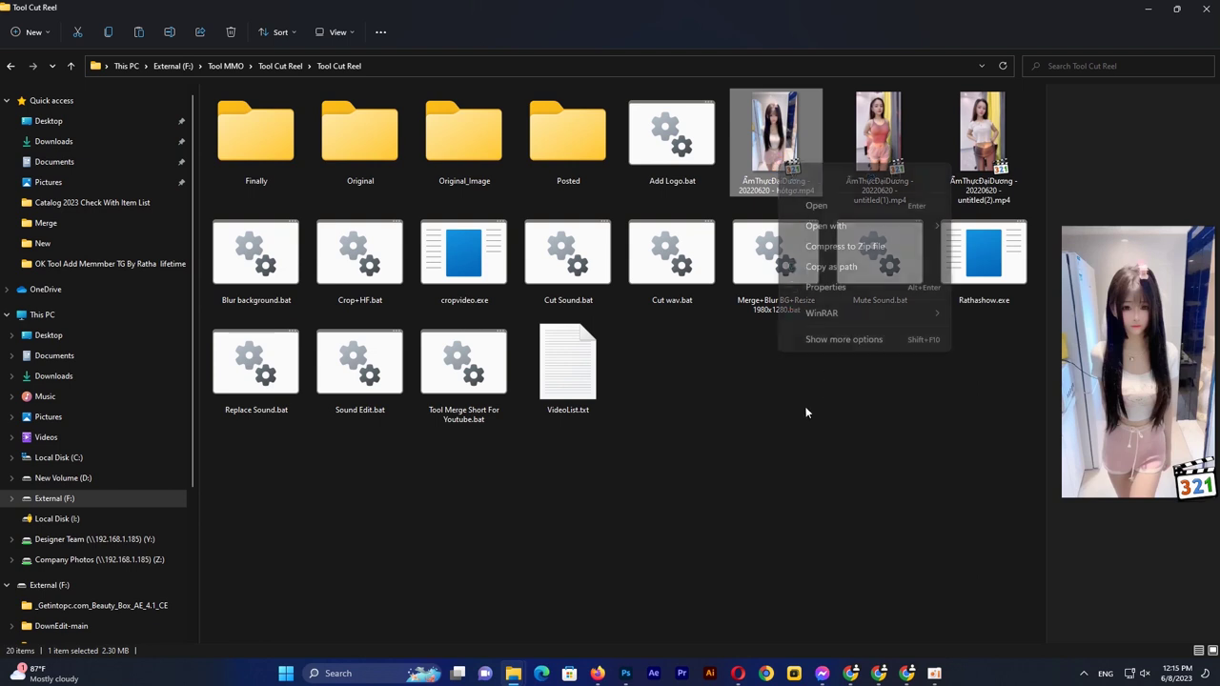
left_click(787, 379)
right_click(787, 380)
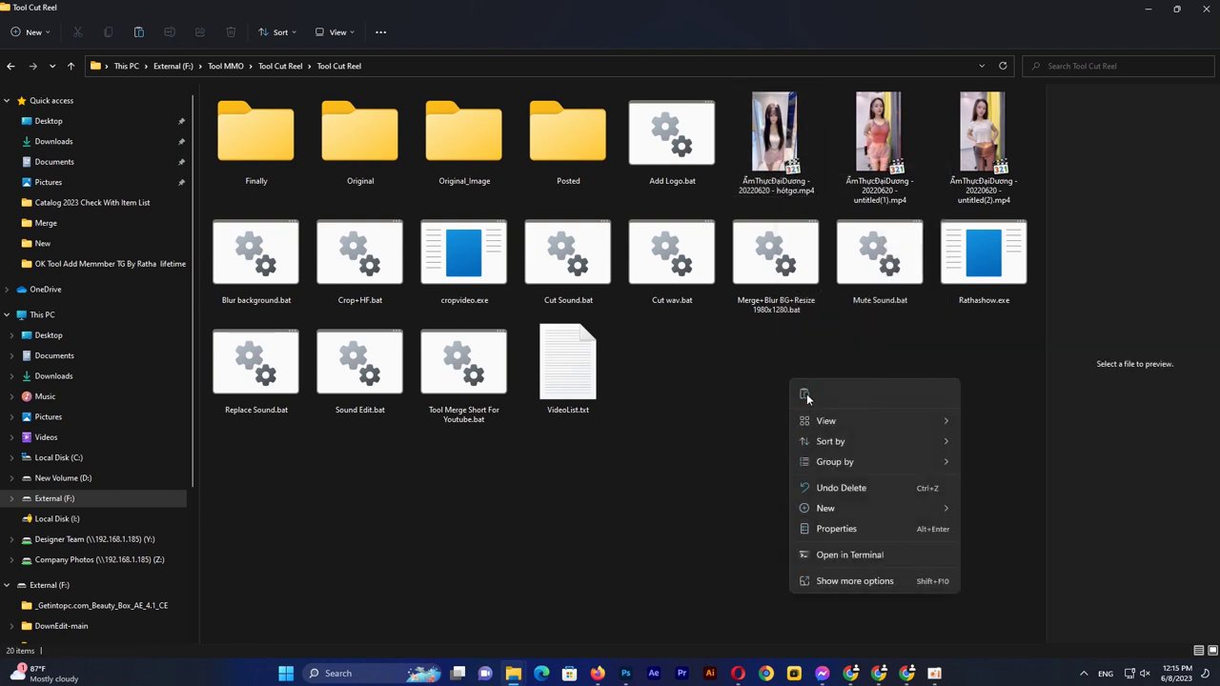
left_click(831, 579)
left_click(867, 435)
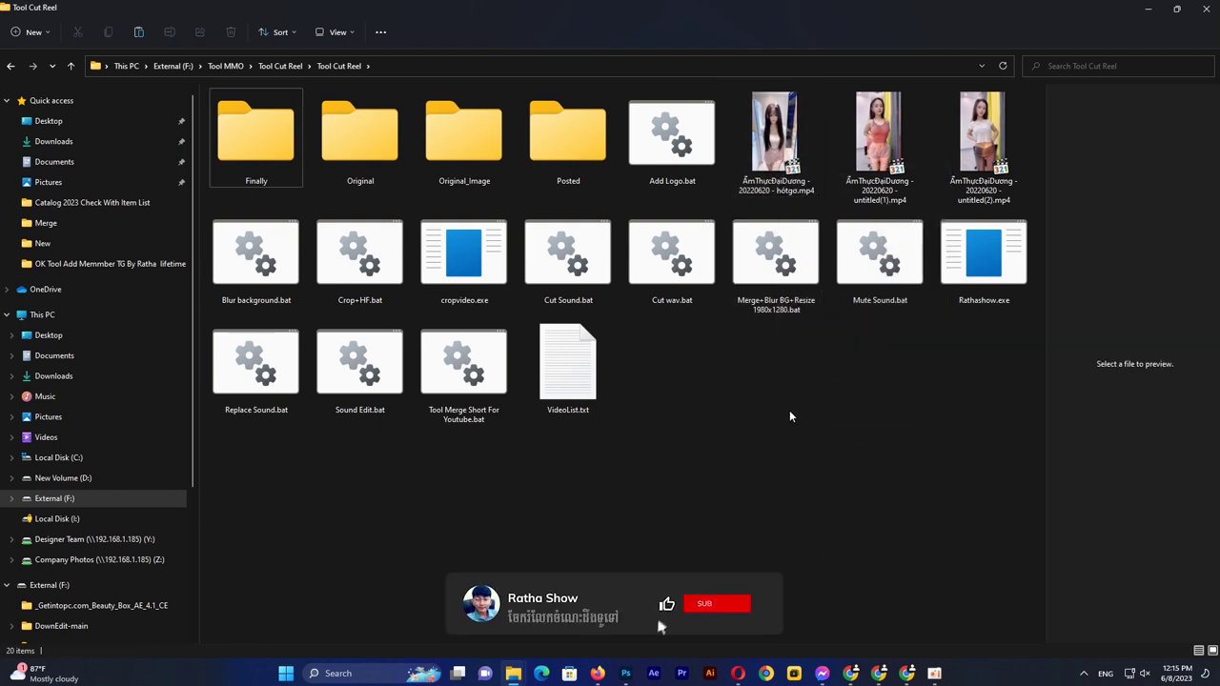
- Check the frame width and frame height of the first MP4 video in its detailed file properties
left_click(788, 160)
right_click(791, 164)
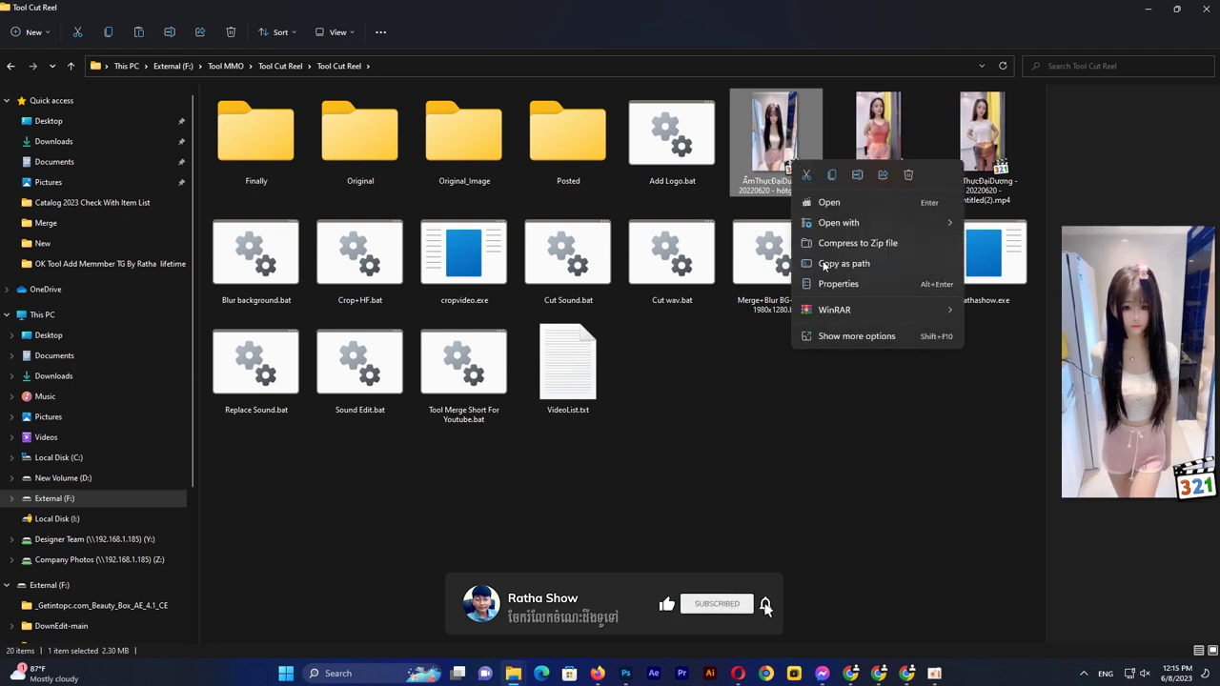
left_click(837, 286)
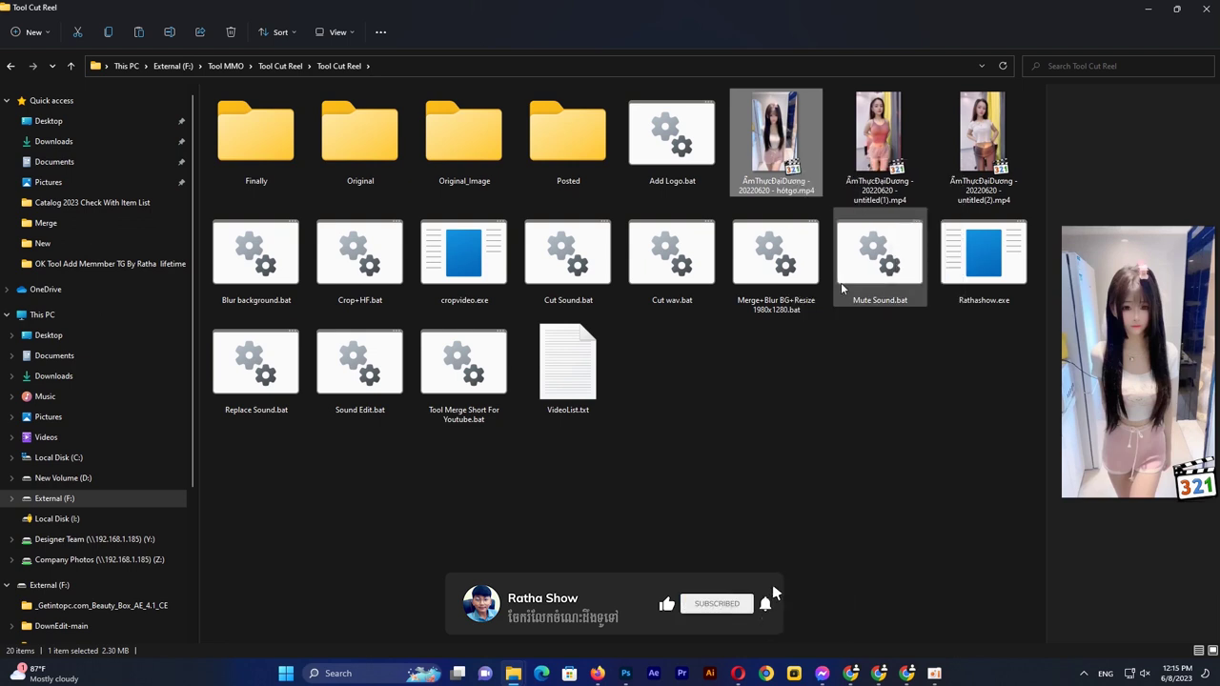
right_click(767, 173)
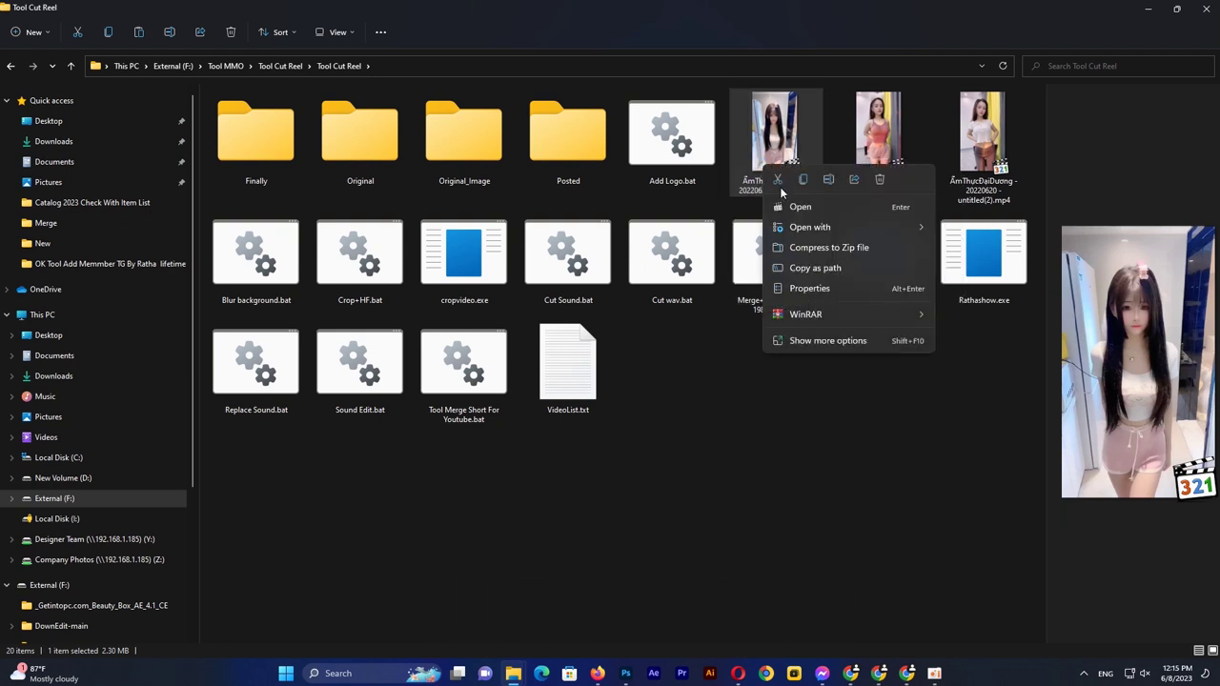
left_click(806, 290)
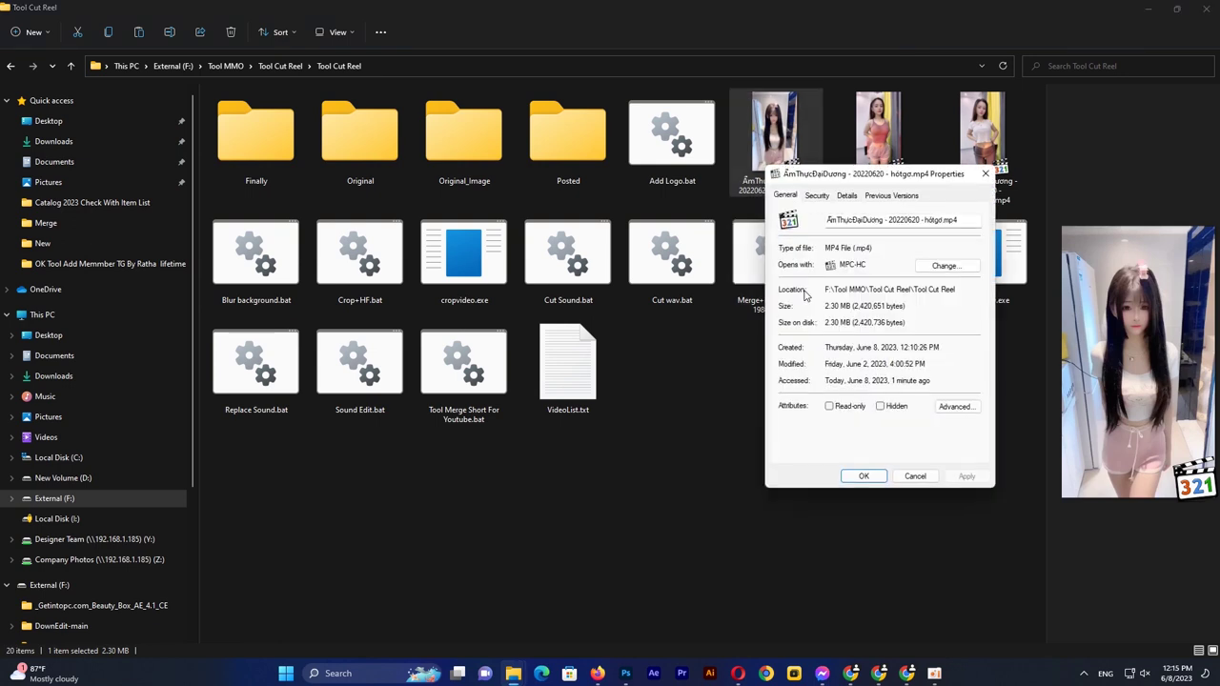
left_click(848, 196)
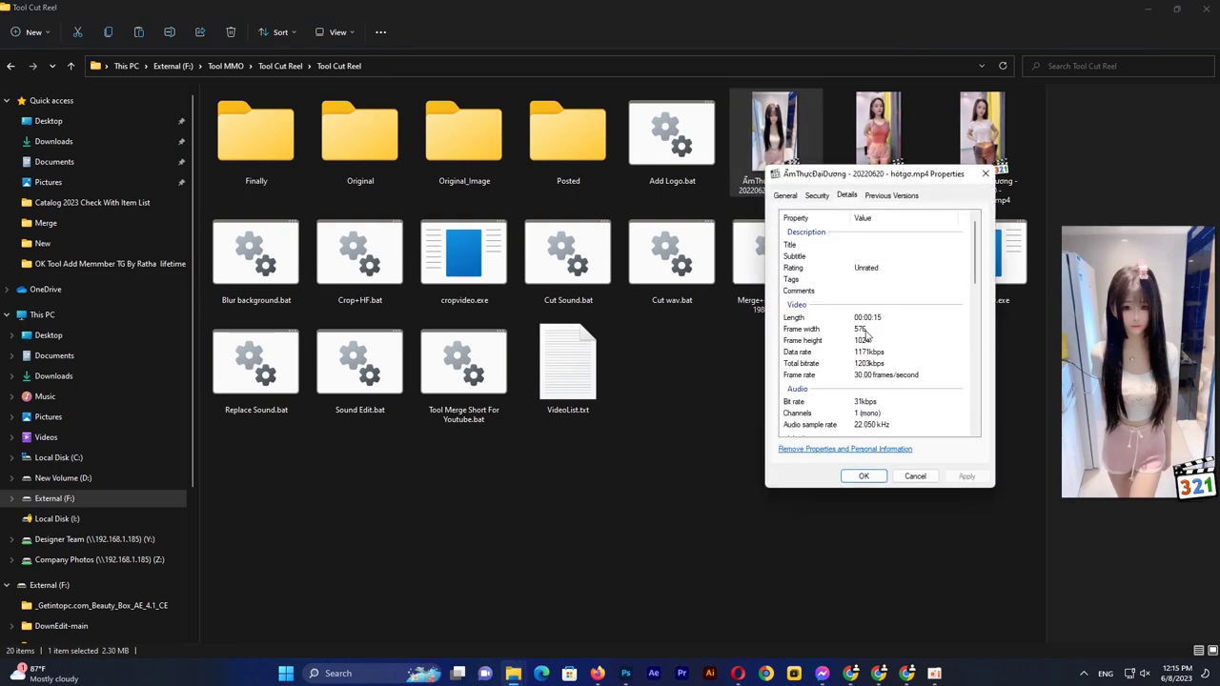
left_click(866, 333)
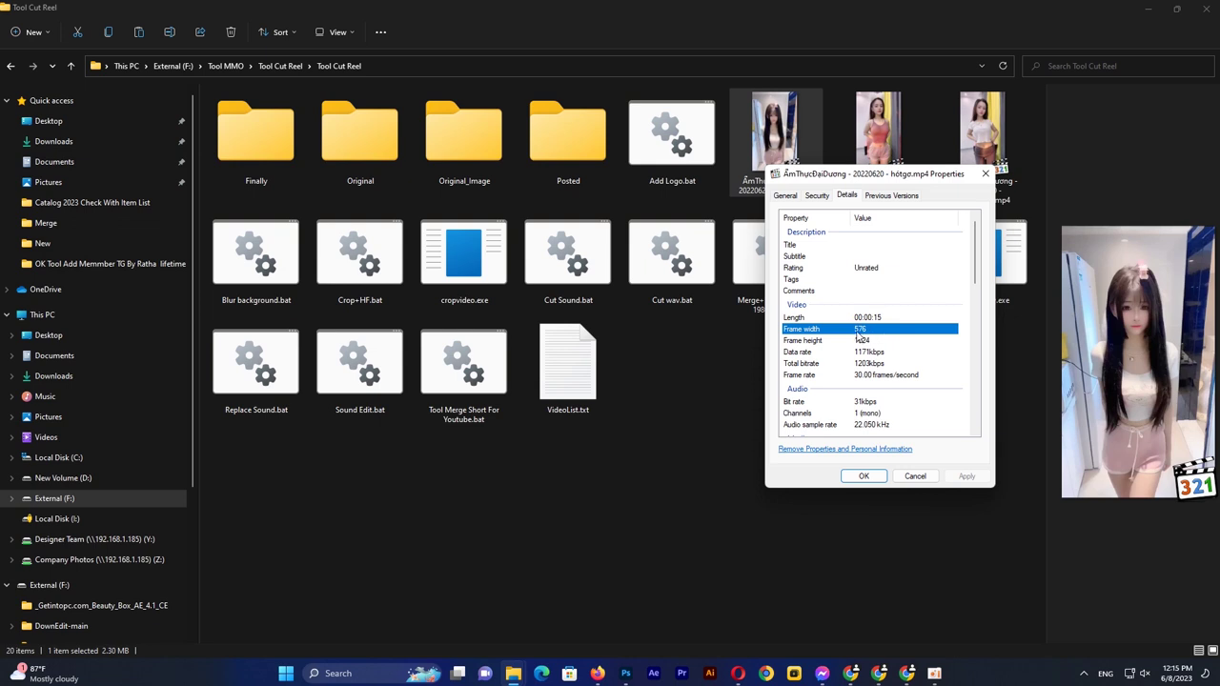
left_click(868, 341)
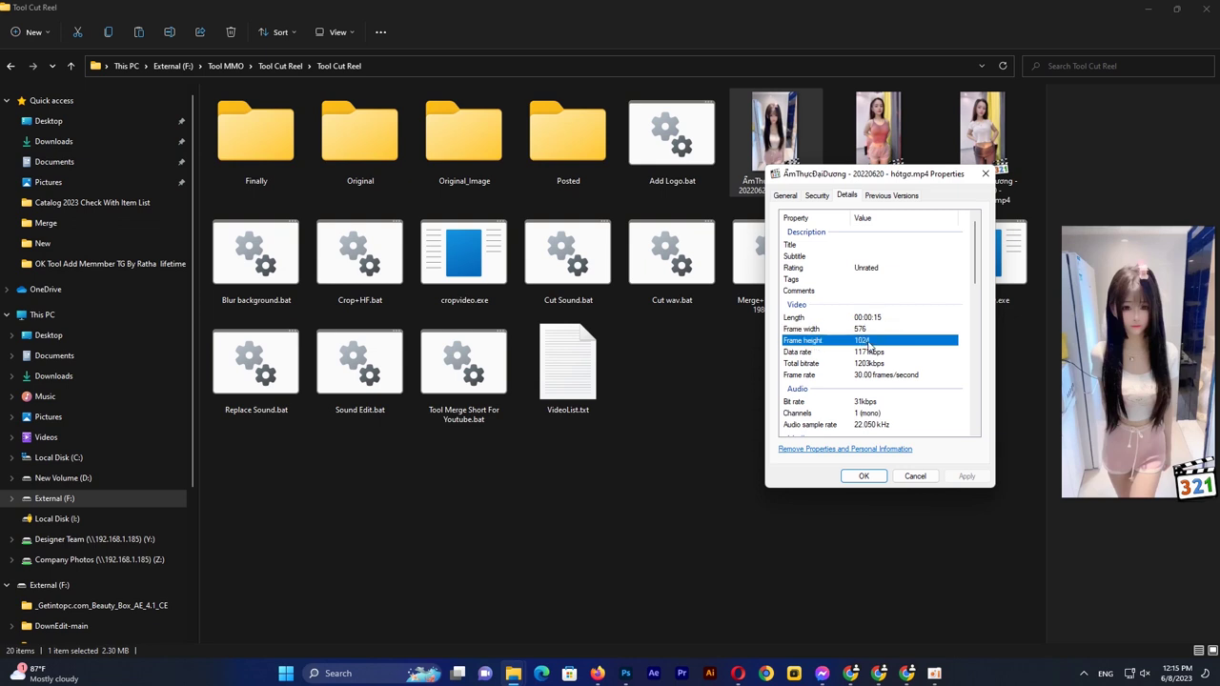
left_click(985, 173)
- Check the frame dimensions of the untitled(1).mp4 video in its detailed file properties
left_click(882, 145)
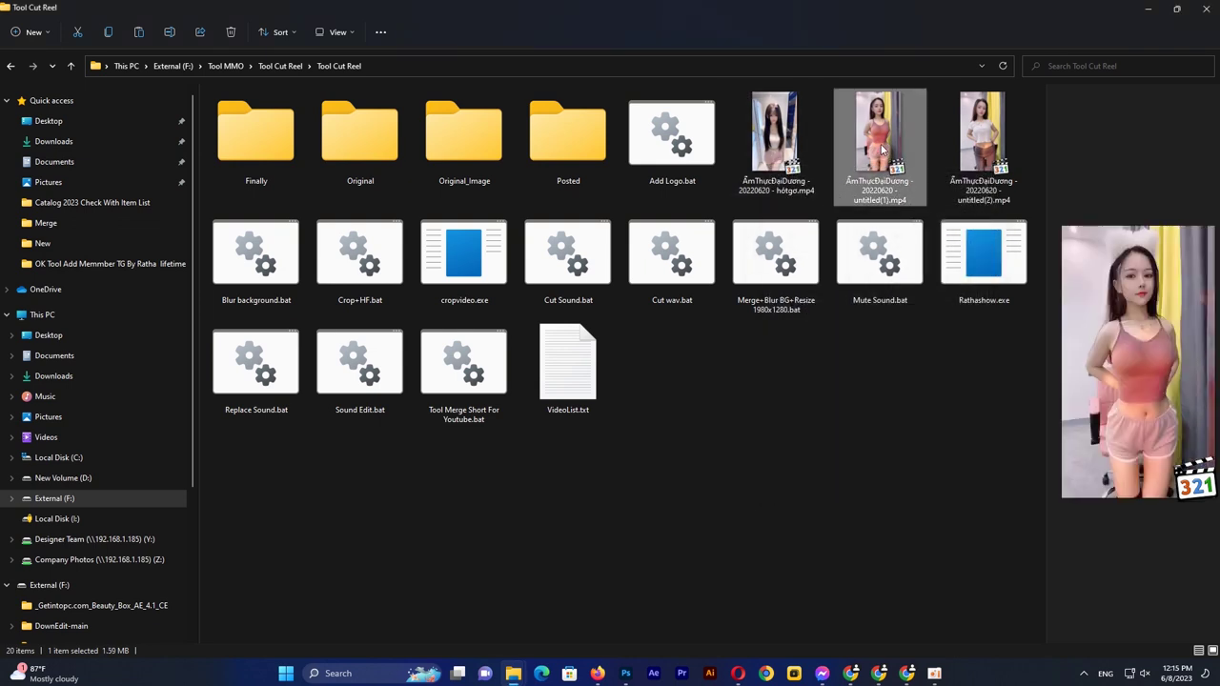
right_click(884, 145)
left_click(937, 269)
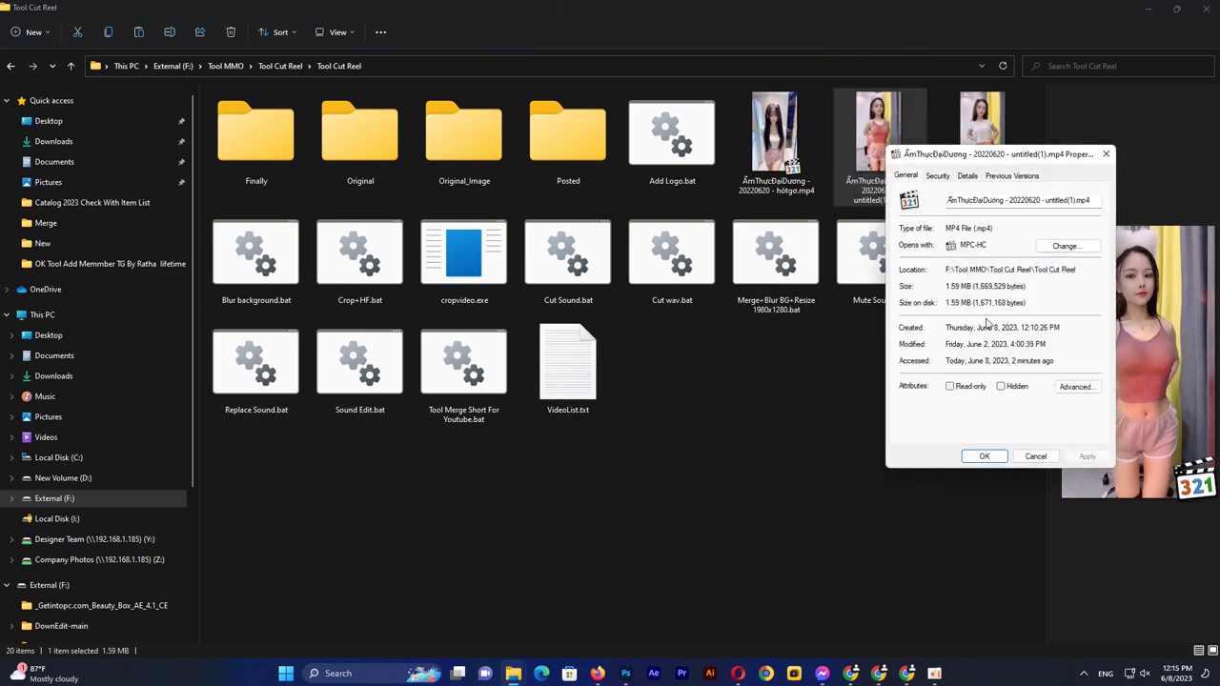
left_click(966, 176)
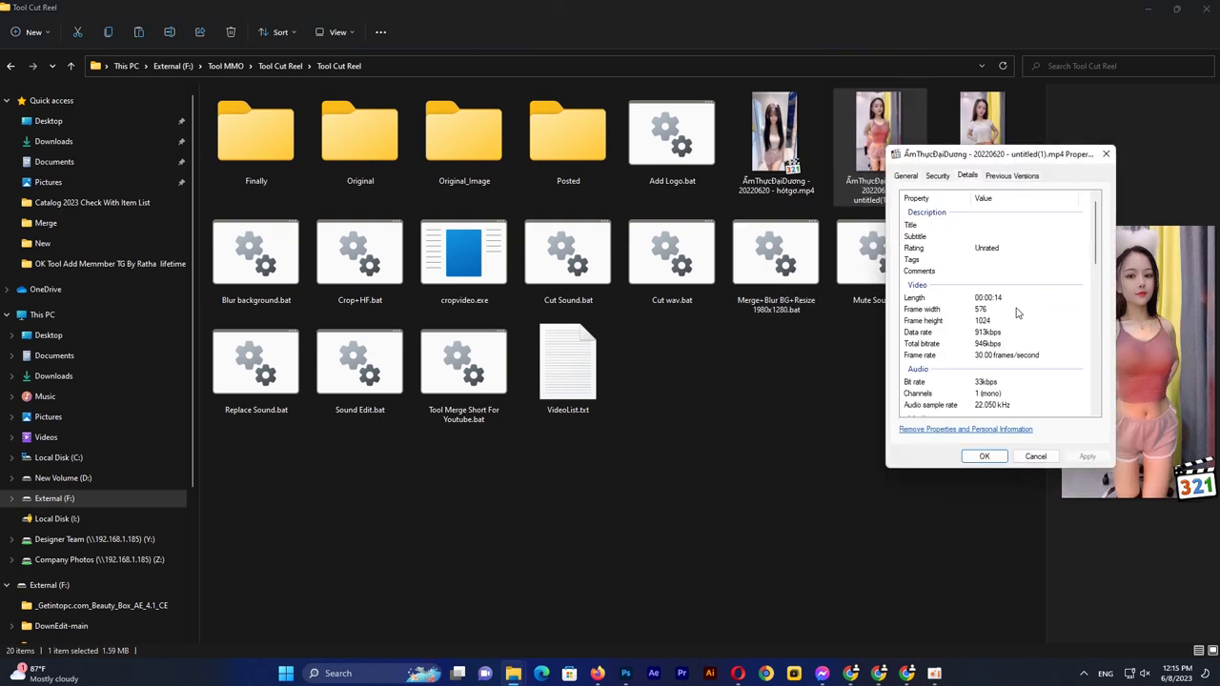
left_click(1106, 154)
- Check the frame width and height of the untitled(2).mp4 video in its detailed file properties
right_click(961, 124)
left_click(1010, 243)
left_click(1047, 152)
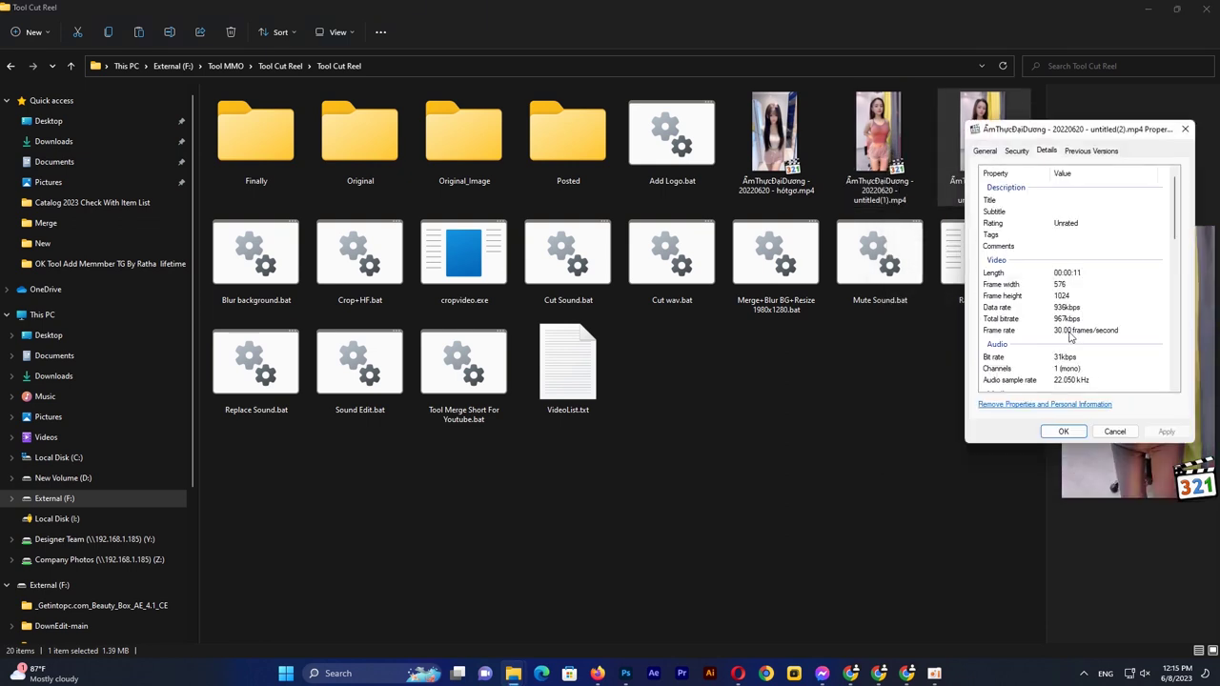
left_click_drag(1088, 135, 734, 221)
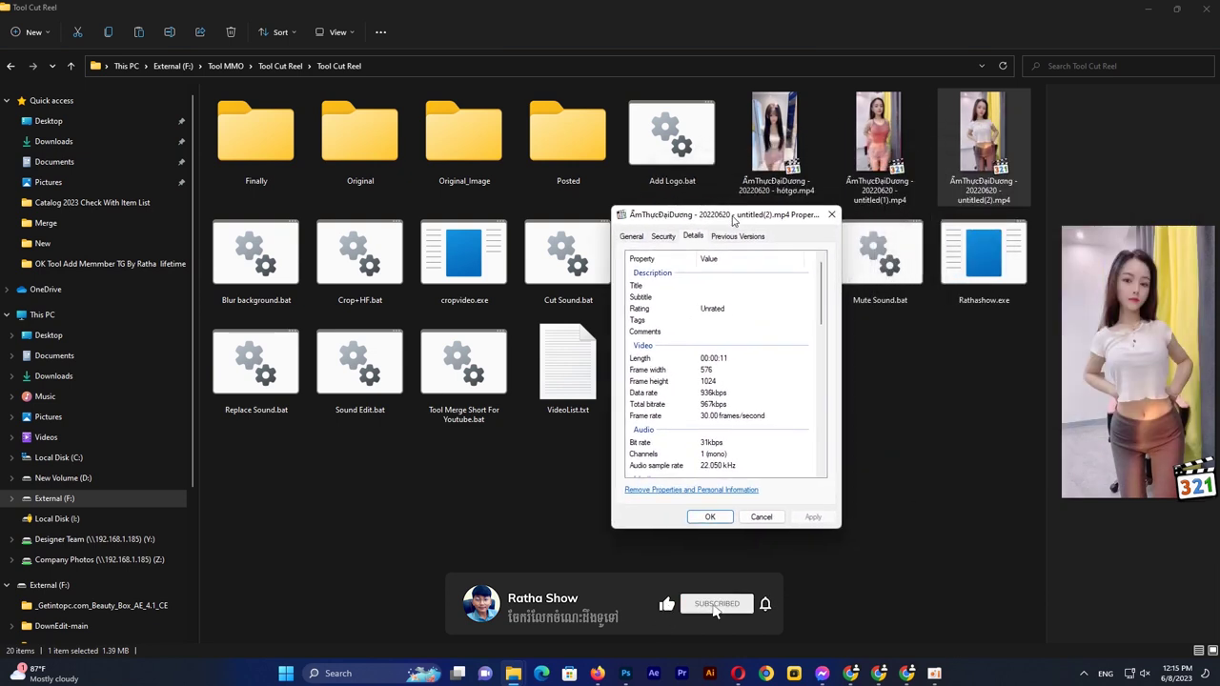
left_click(709, 372)
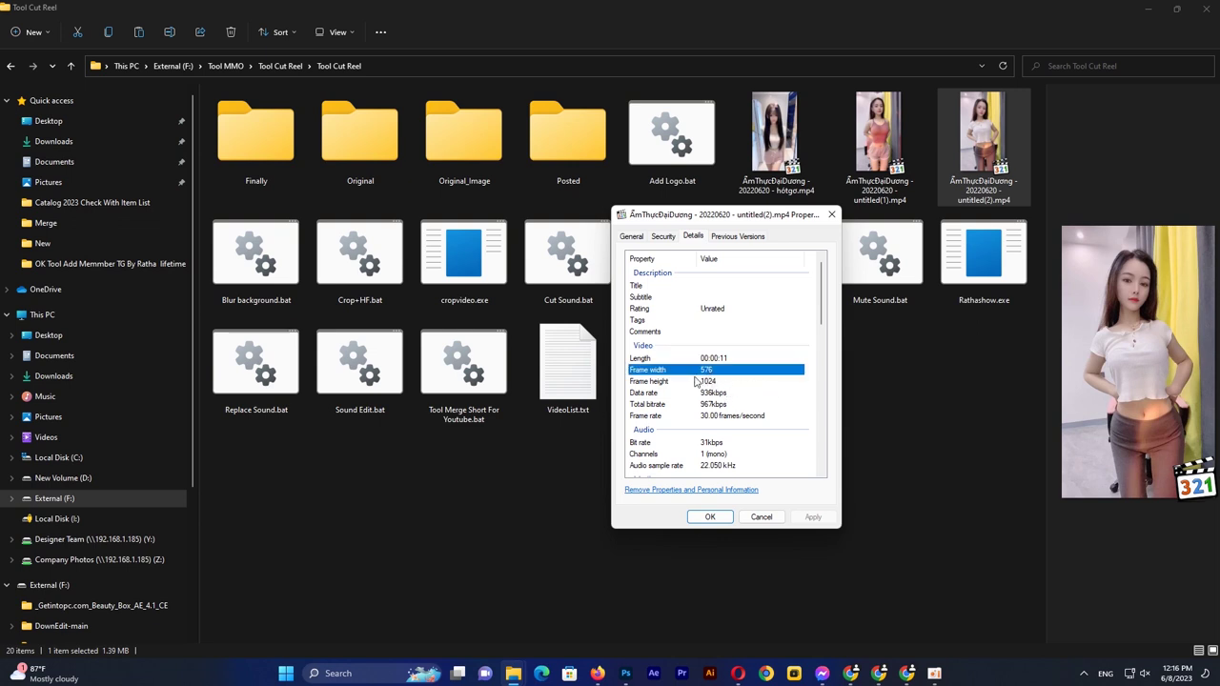
left_click(705, 380)
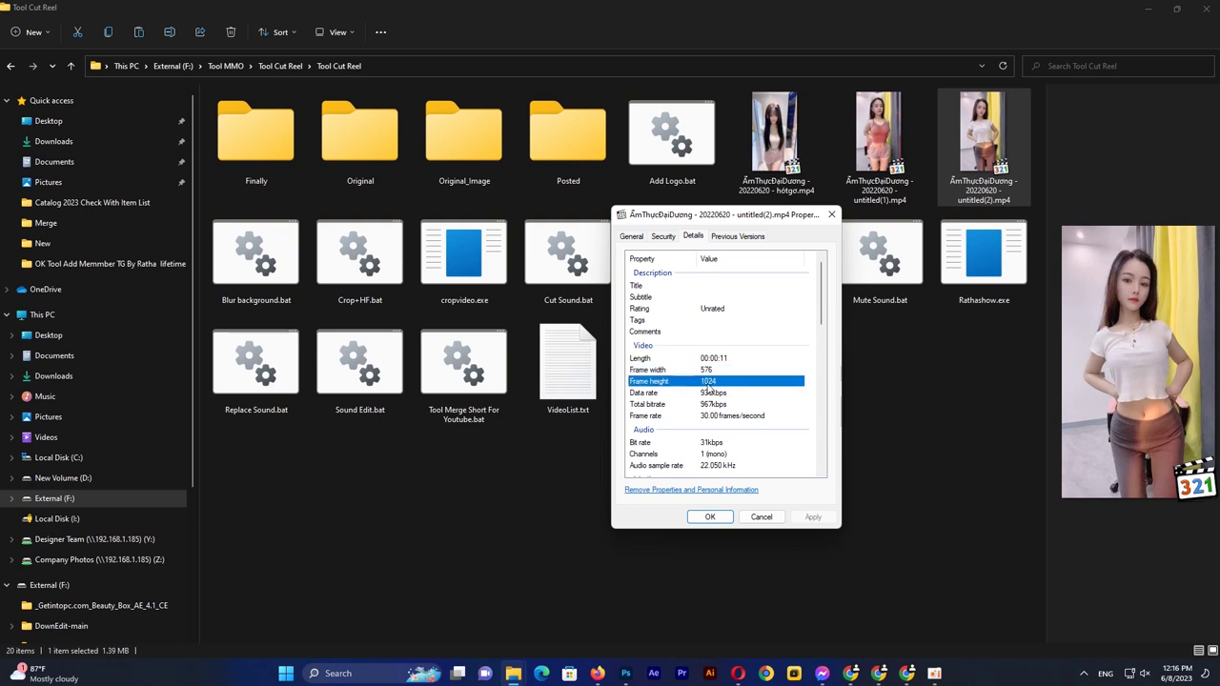
left_click(828, 218)
left_click(693, 448)
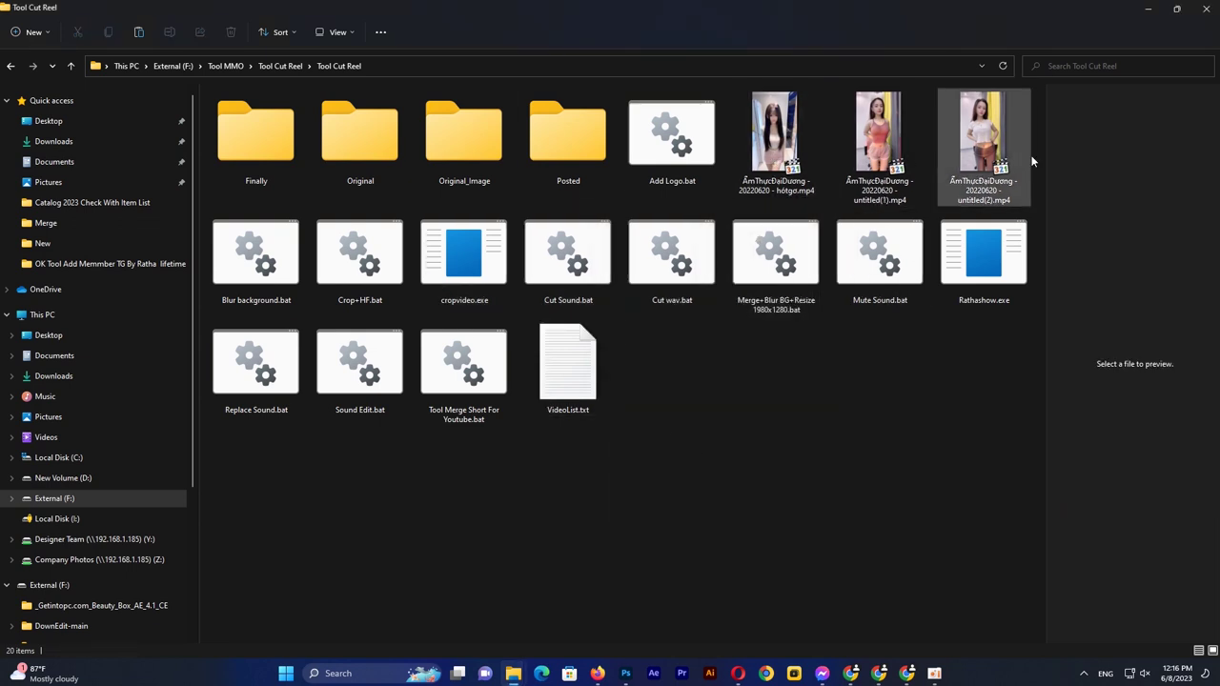
- Preview the script contents of Add Logo.bat
left_click(669, 136)
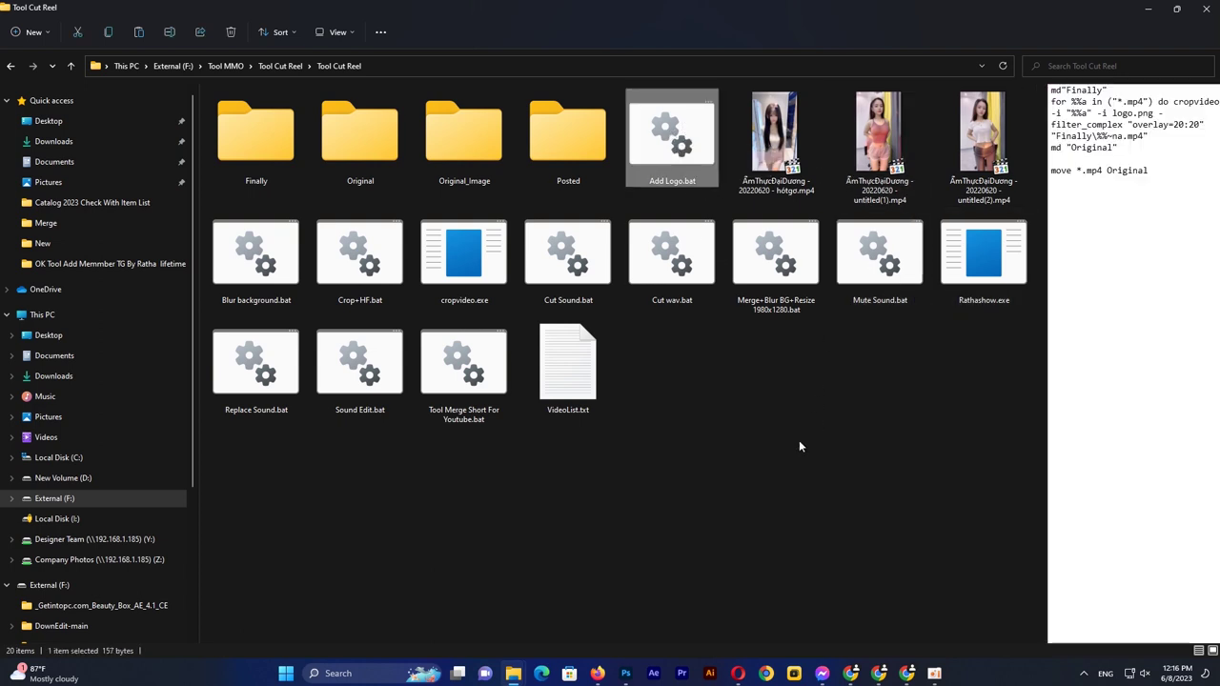
left_click(747, 354)
left_click(670, 136)
left_click(754, 369)
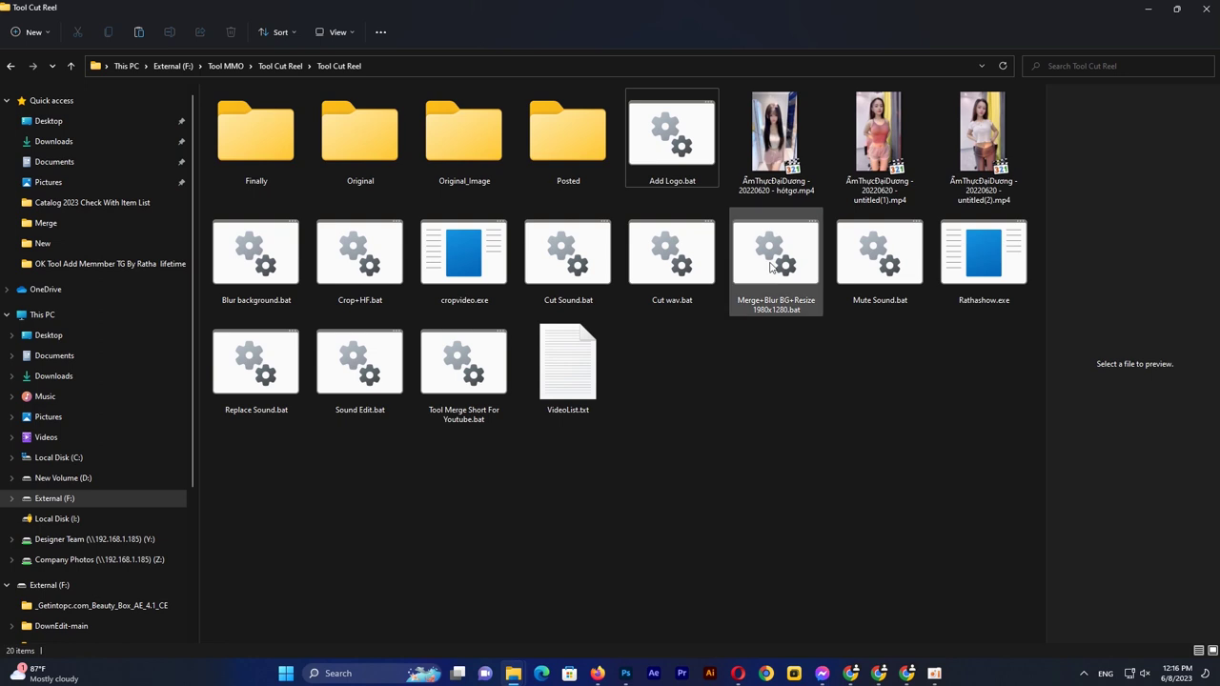
- Look up the first MP4 video's frame width and height again to use as the logo canvas size
left_click(781, 160)
right_click(786, 162)
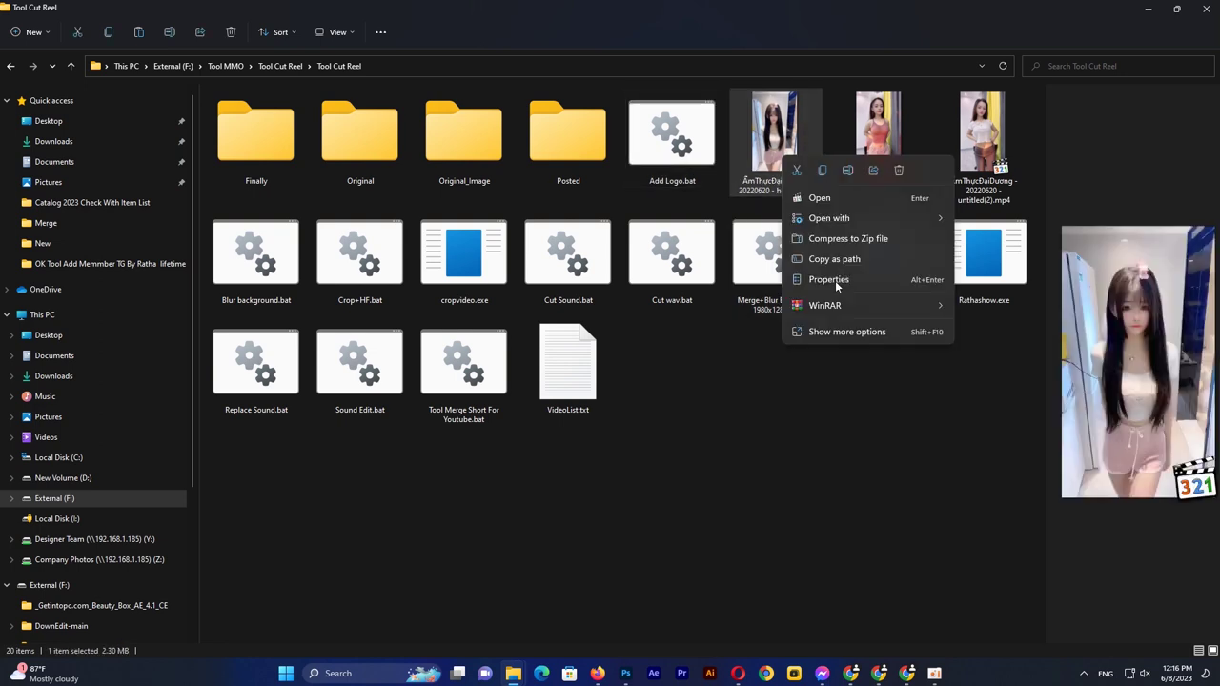
left_click(836, 280)
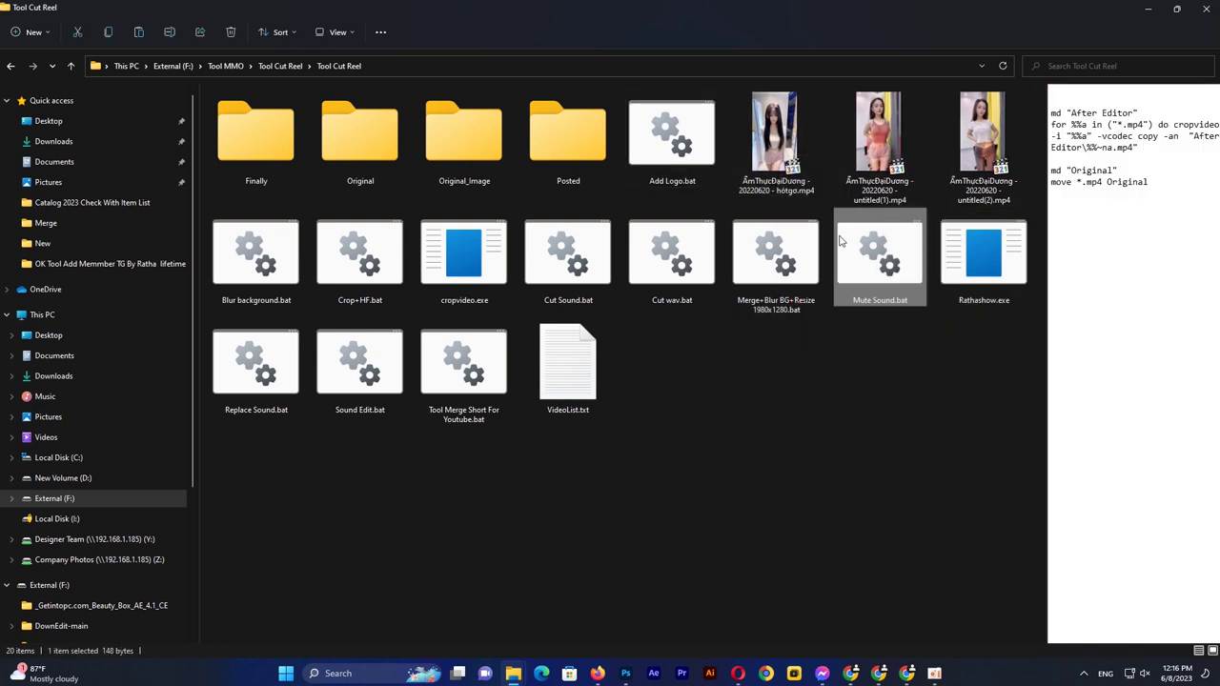
left_click(782, 168)
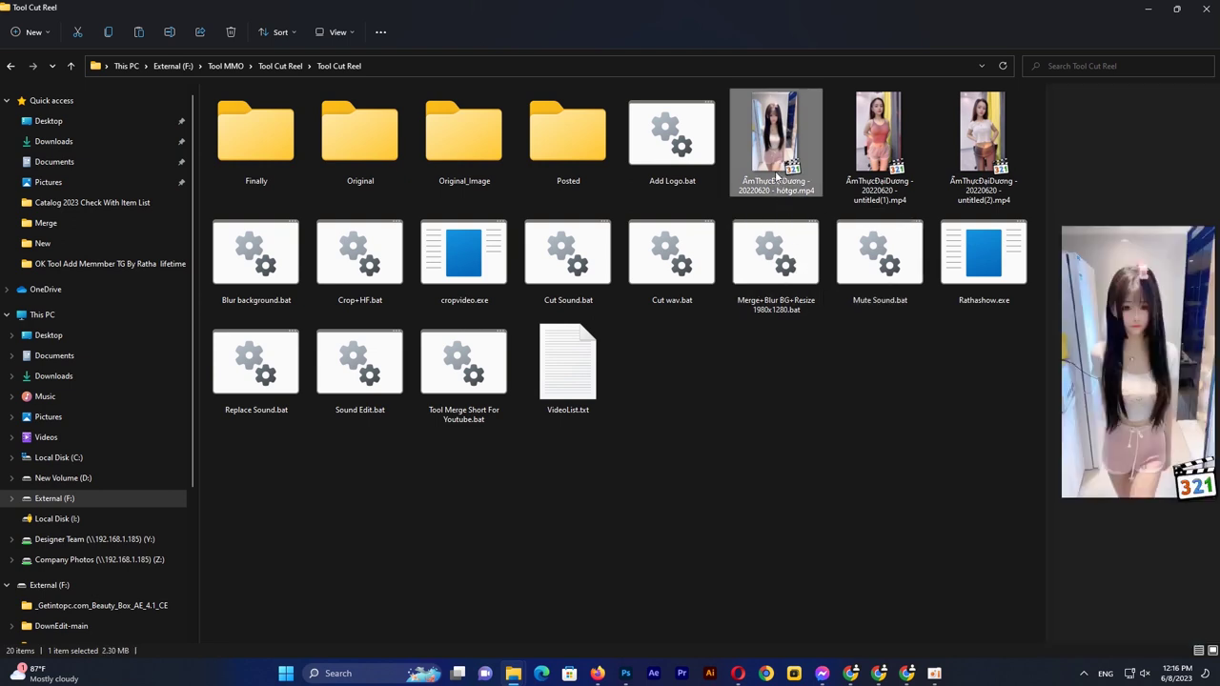
right_click(776, 174)
left_click(810, 296)
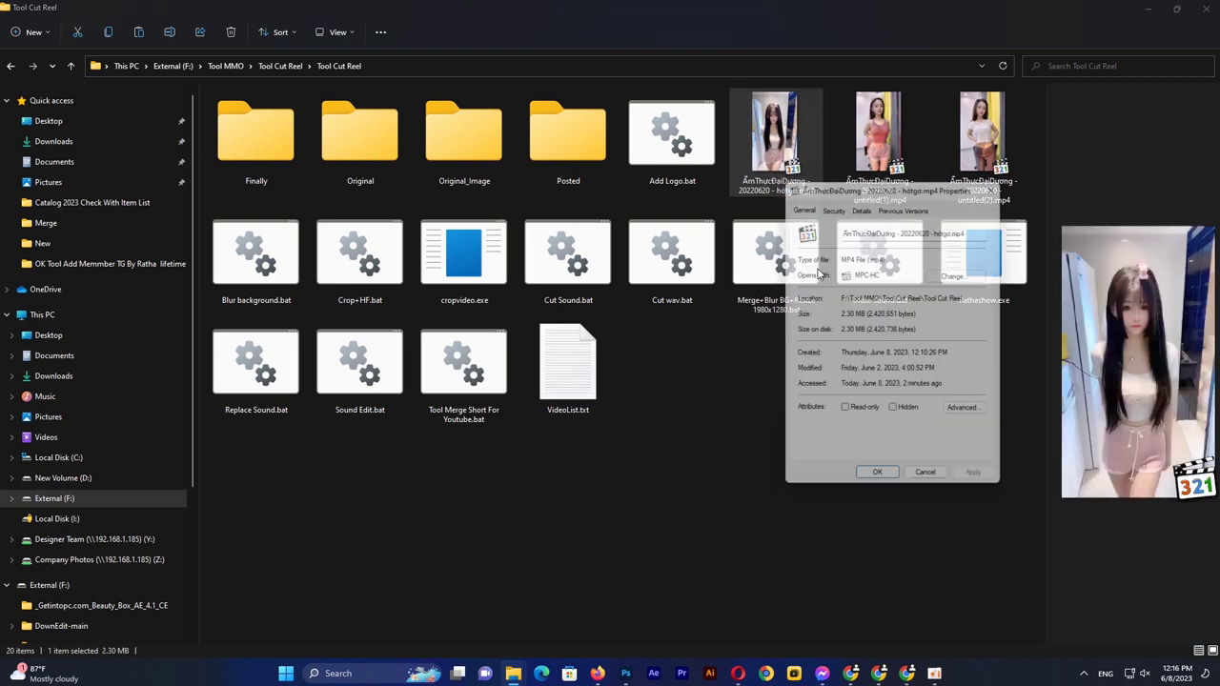
left_click(863, 204)
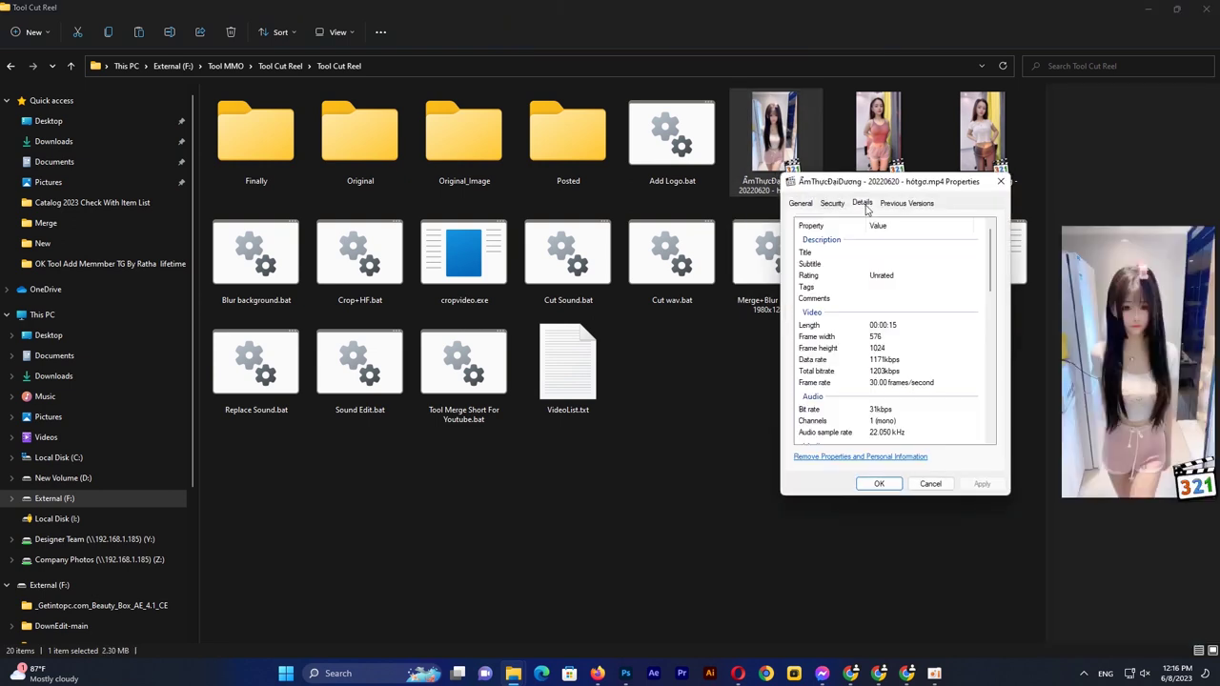
left_click(875, 338)
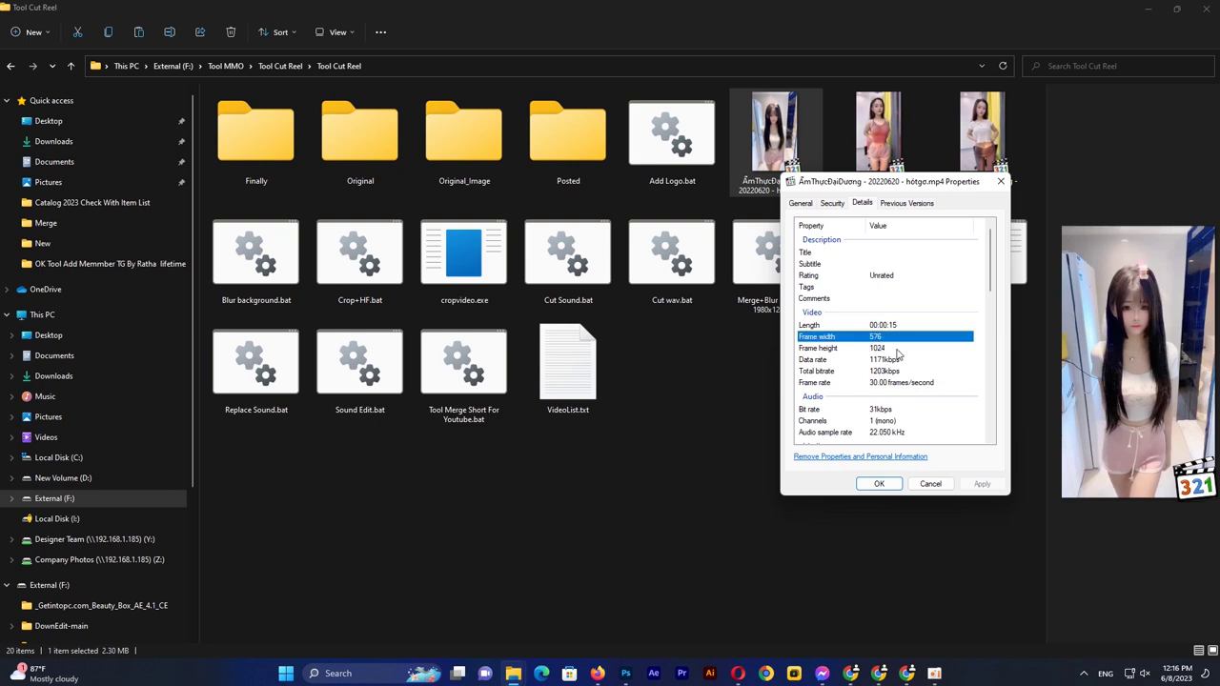
left_click(879, 349)
left_click(645, 454)
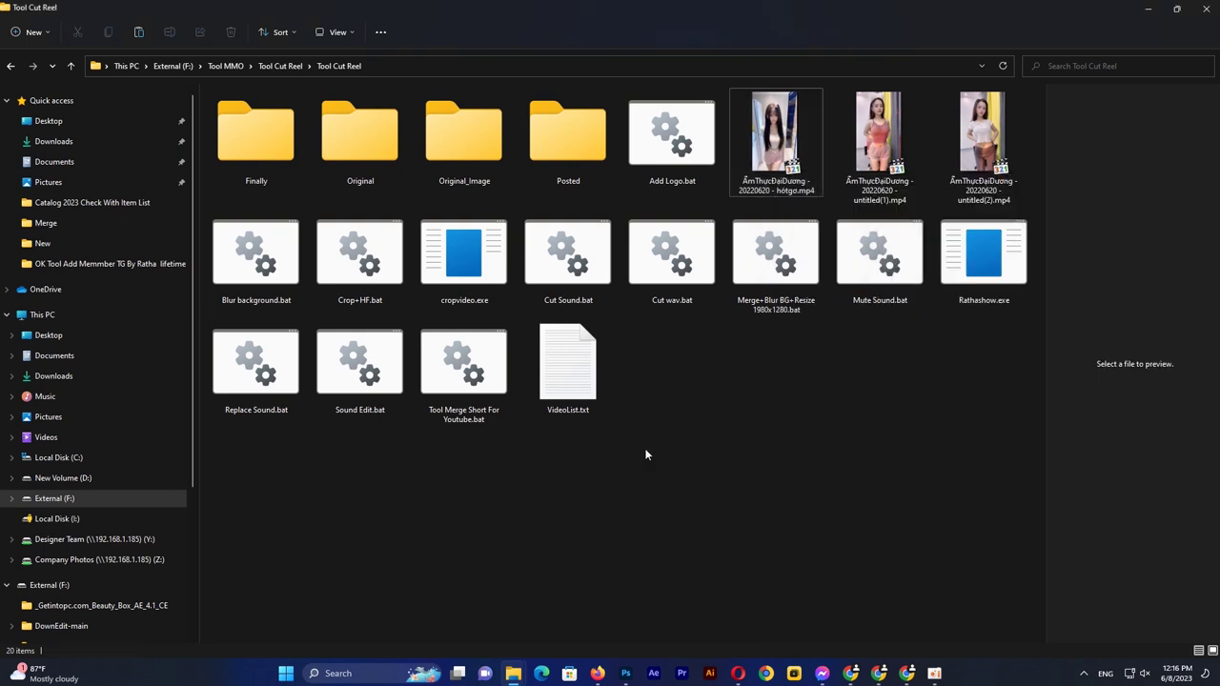
- Switch to Photoshop and create a new document 576 pixels wide and 1024 pixels high with a resolution of 200 pixels/inch
left_click(626, 673)
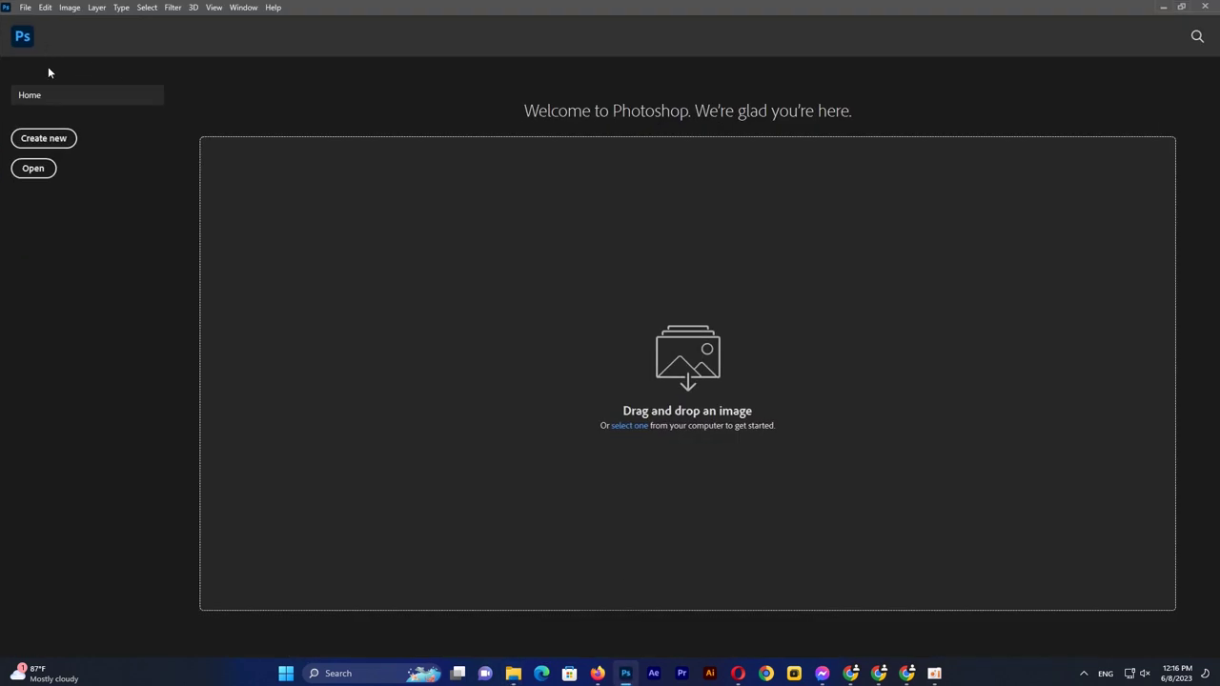
left_click(44, 138)
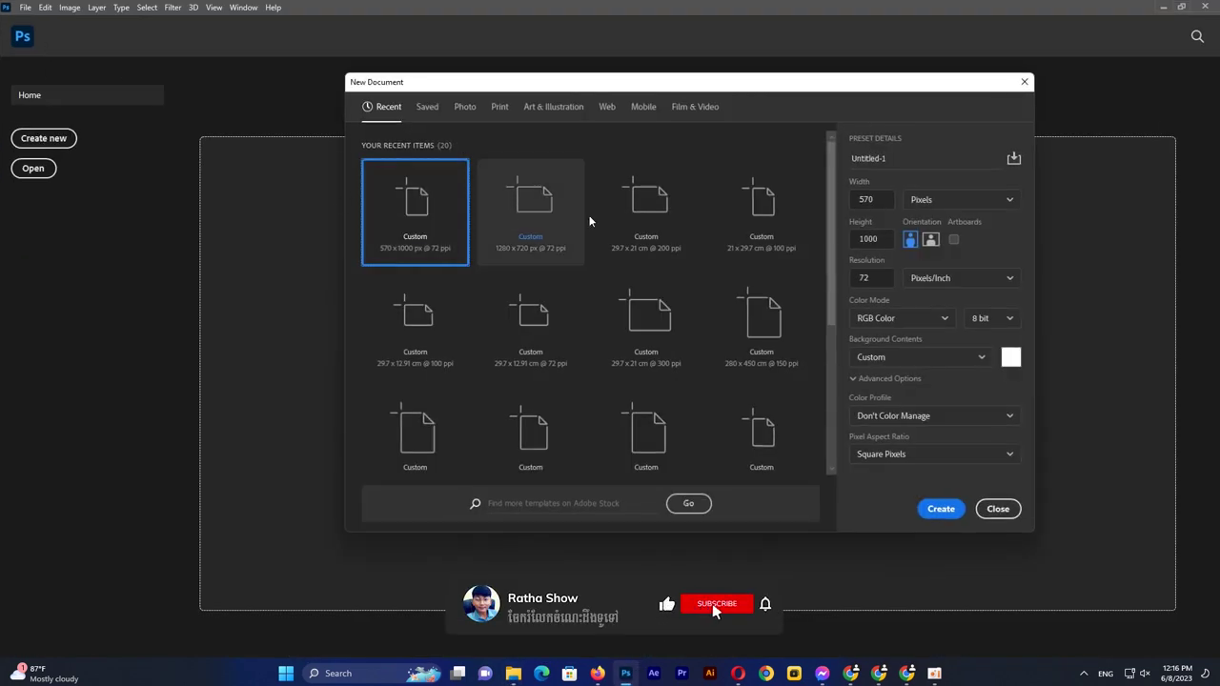
double_click(873, 199)
type("6")
double_click(857, 238)
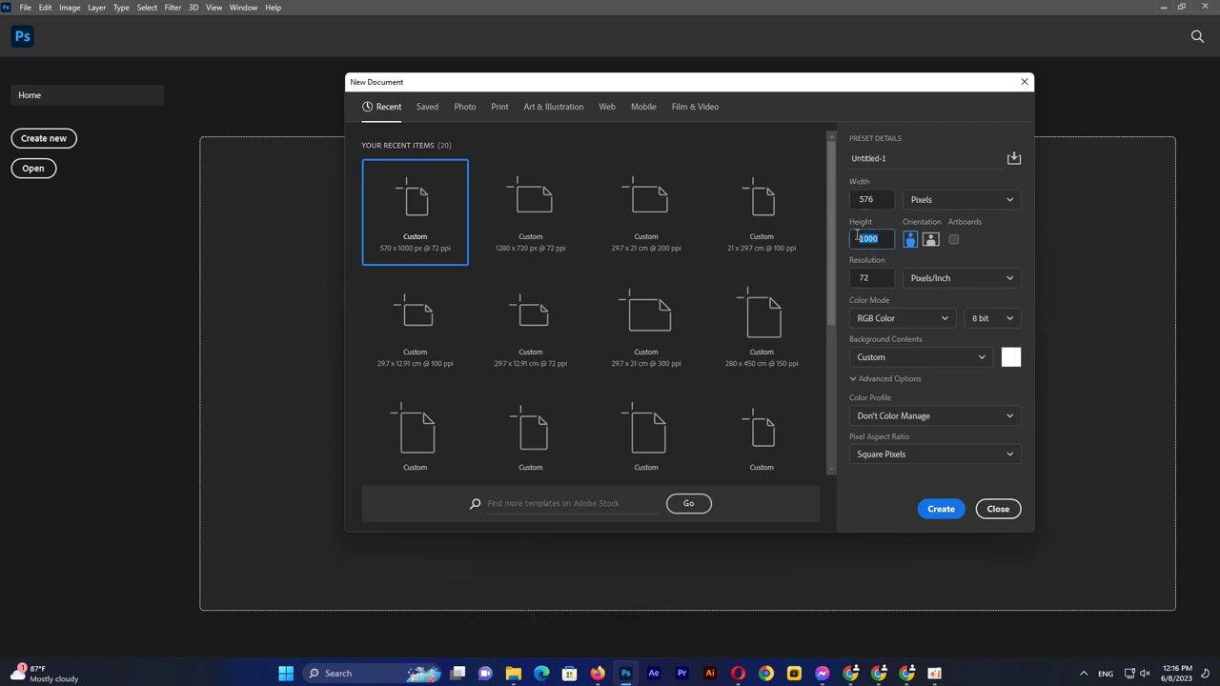
type("10")
double_click(877, 278)
left_click(941, 508)
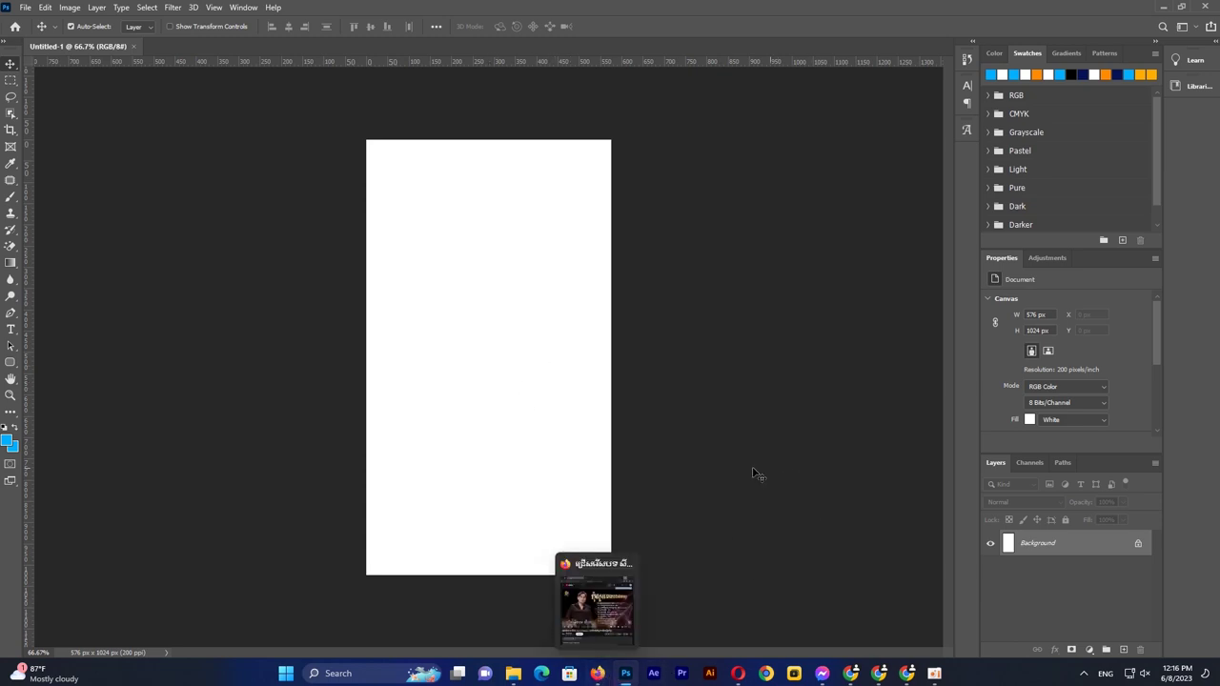
left_click(598, 674)
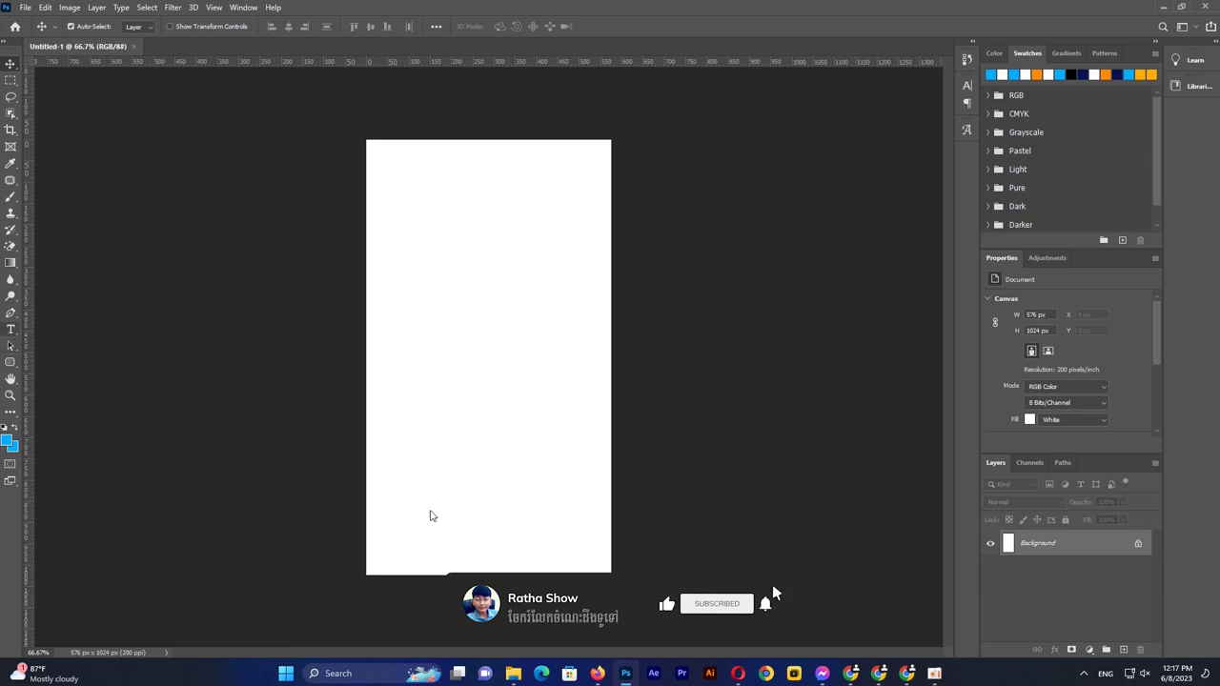
- Add the text "Cute Girl" in blue near the lower middle of the canvas and shift it slightly down
key("t")
left_click(447, 485)
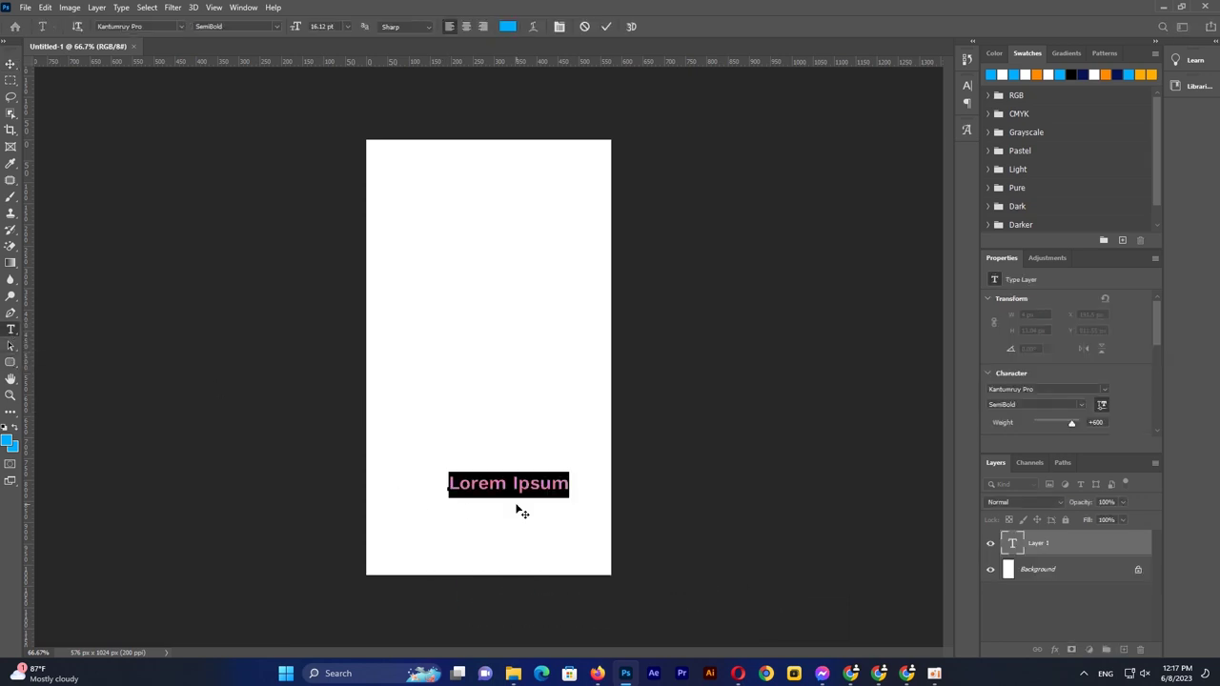
type("Cut")
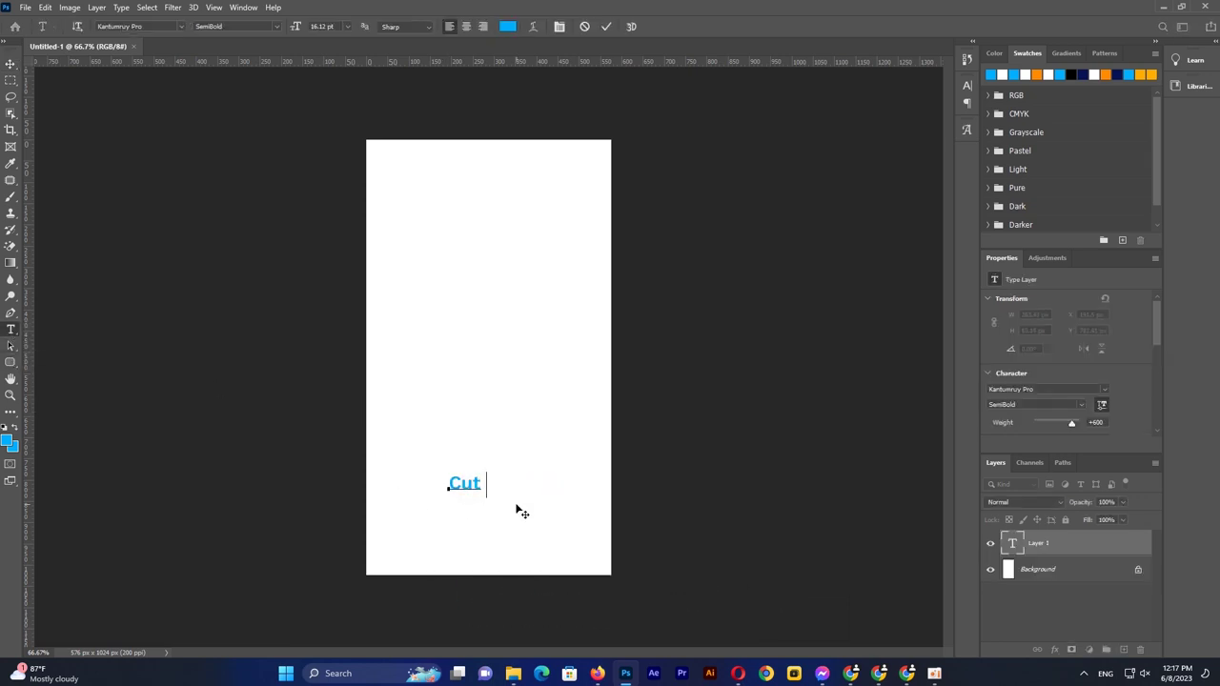
type("e Girl")
key("ctrl+Return")
key("v")
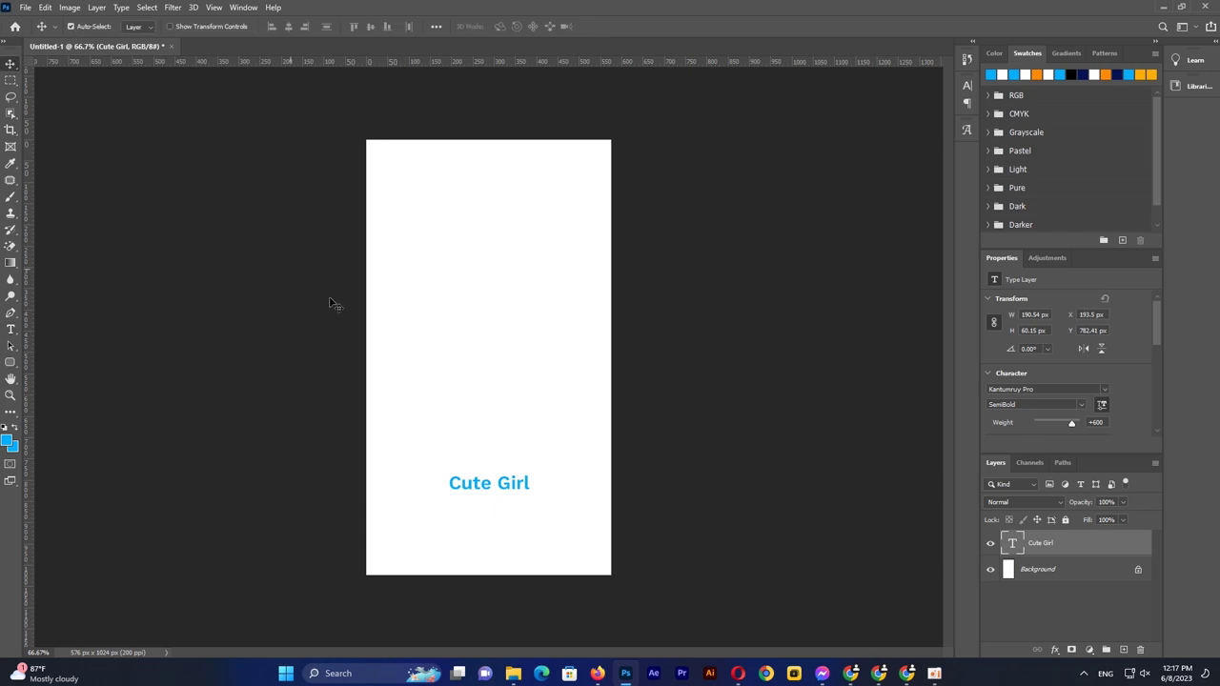
left_click_drag(515, 484, 516, 498)
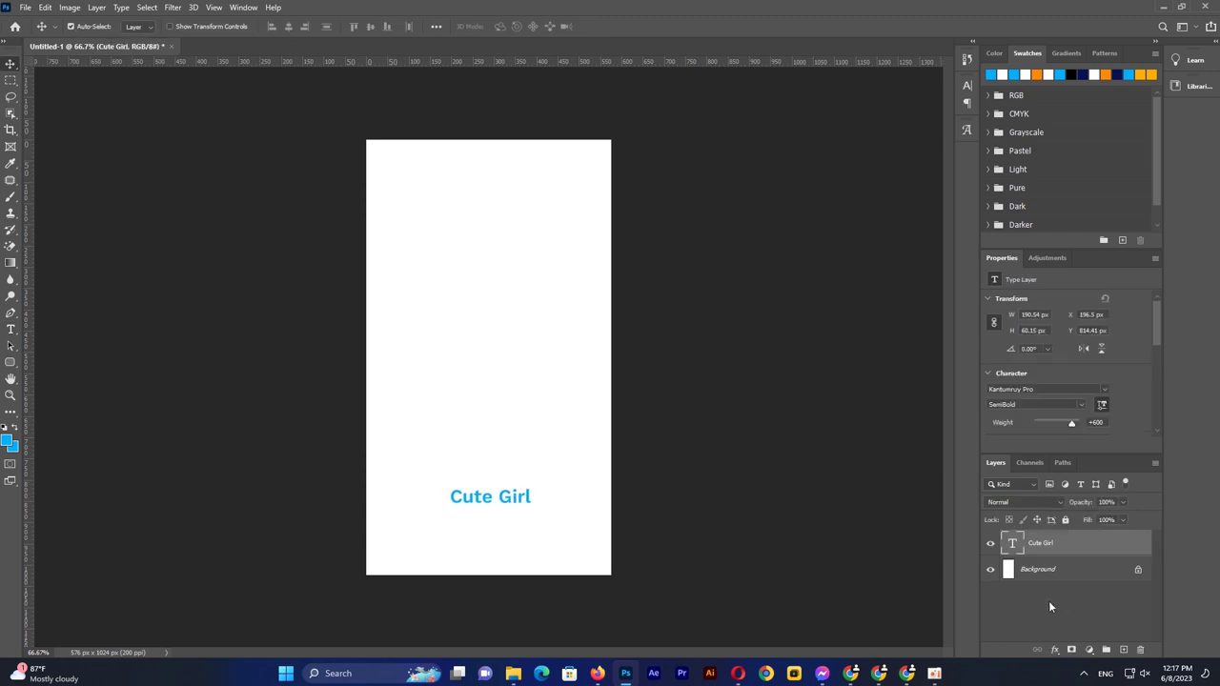
- Hide and delete the white Background layer so the logo has a transparent background
left_click(990, 569)
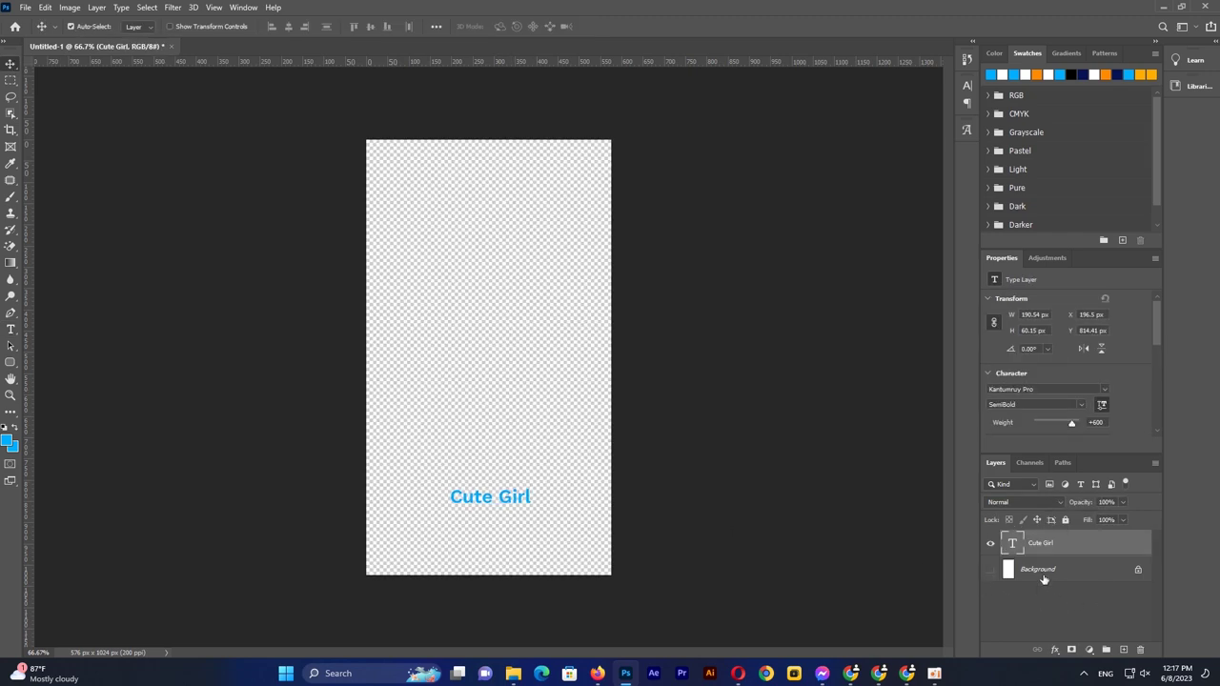
left_click(1140, 573)
key("Delete")
- Try the Cute Girl text in the lower-left corner of the canvas and settle it at the lower centre, about X 184 px, Y 868 px
left_click_drag(519, 503, 515, 498)
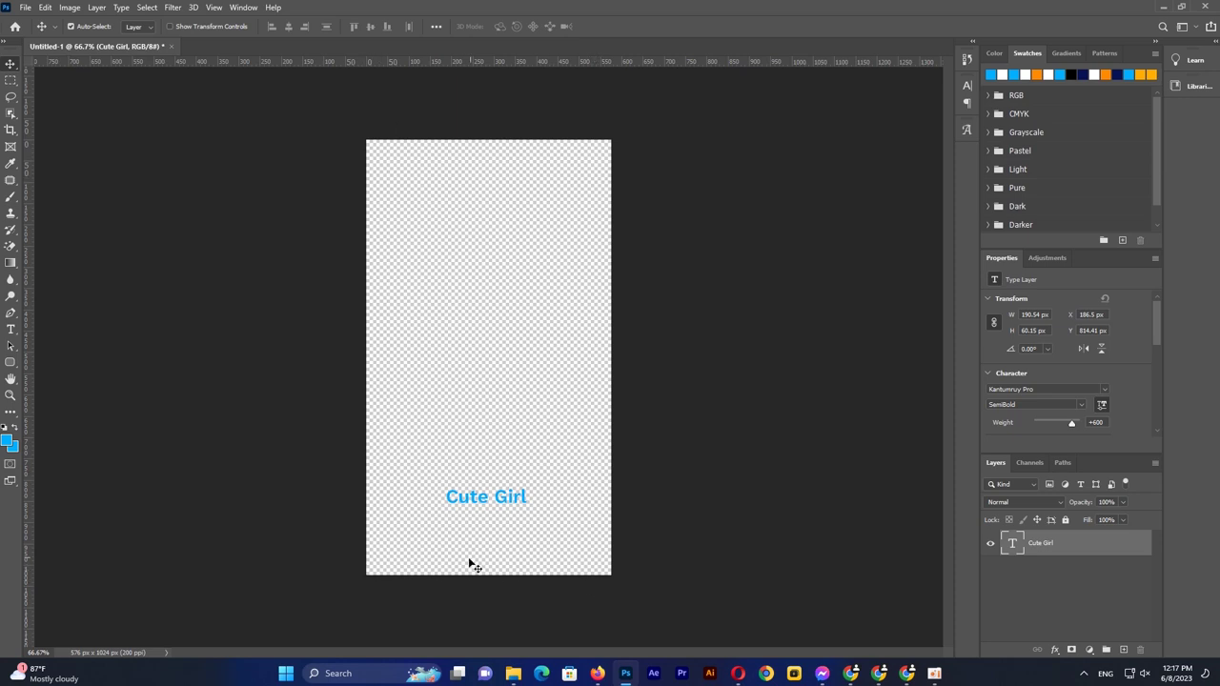
left_click_drag(509, 499, 445, 561)
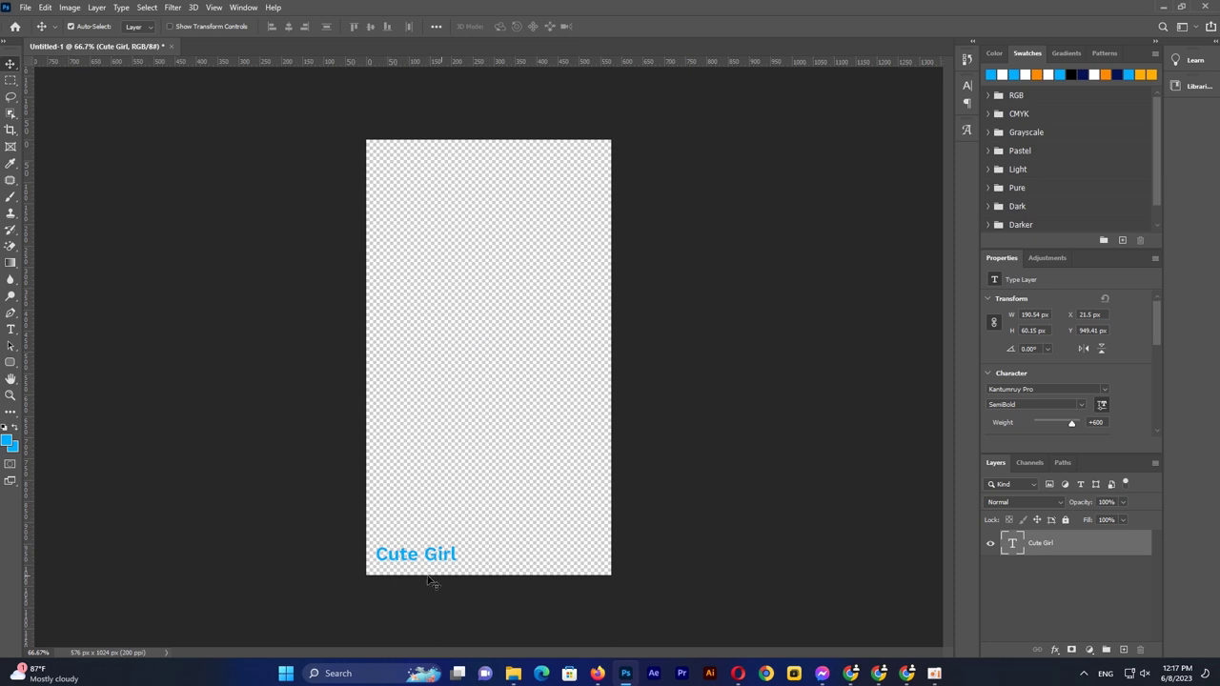
left_click_drag(444, 560, 508, 523)
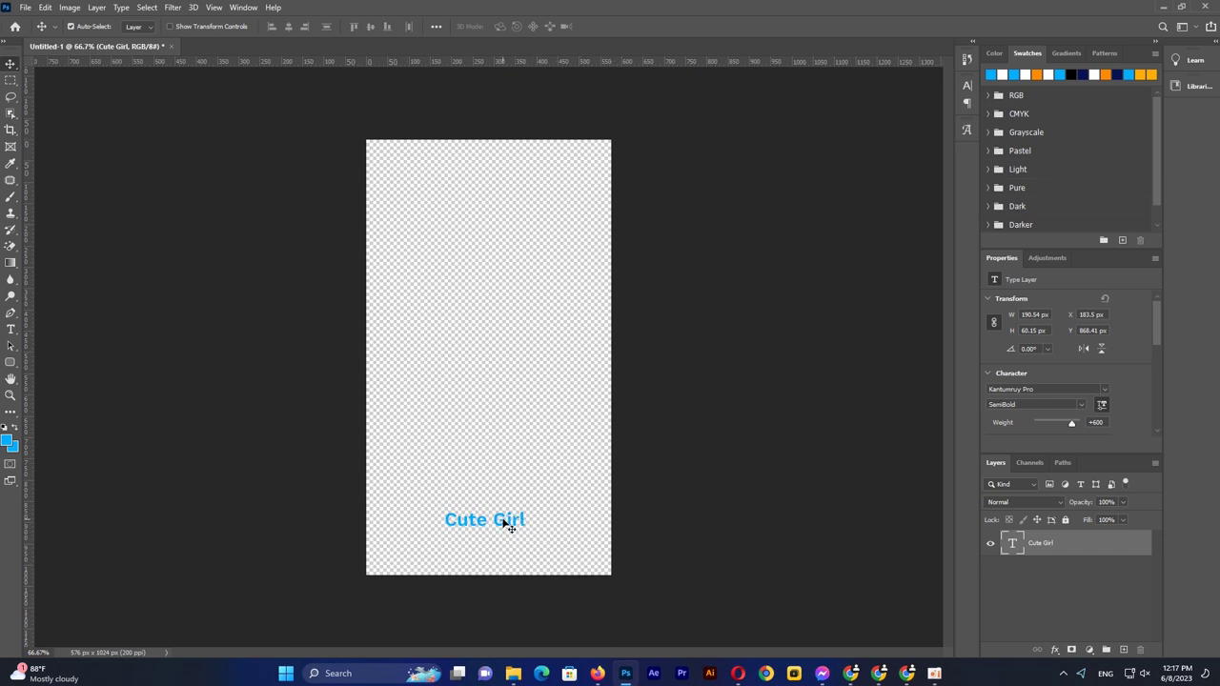
left_click(532, 534)
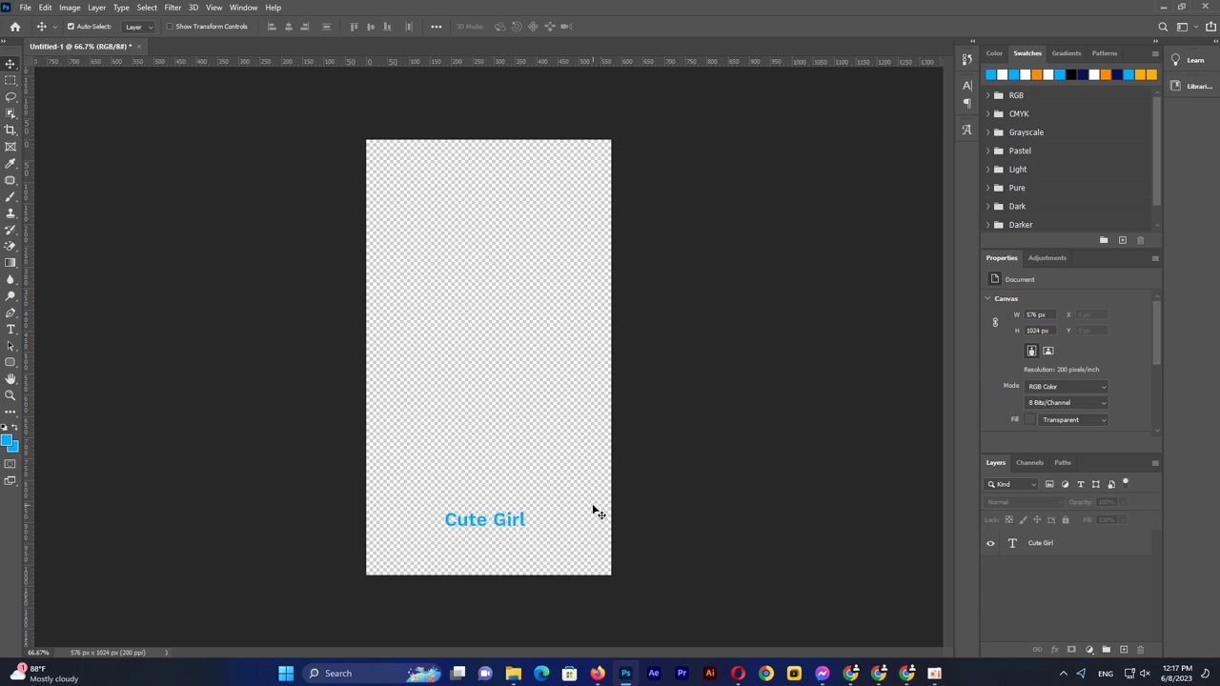
left_click(27, 8)
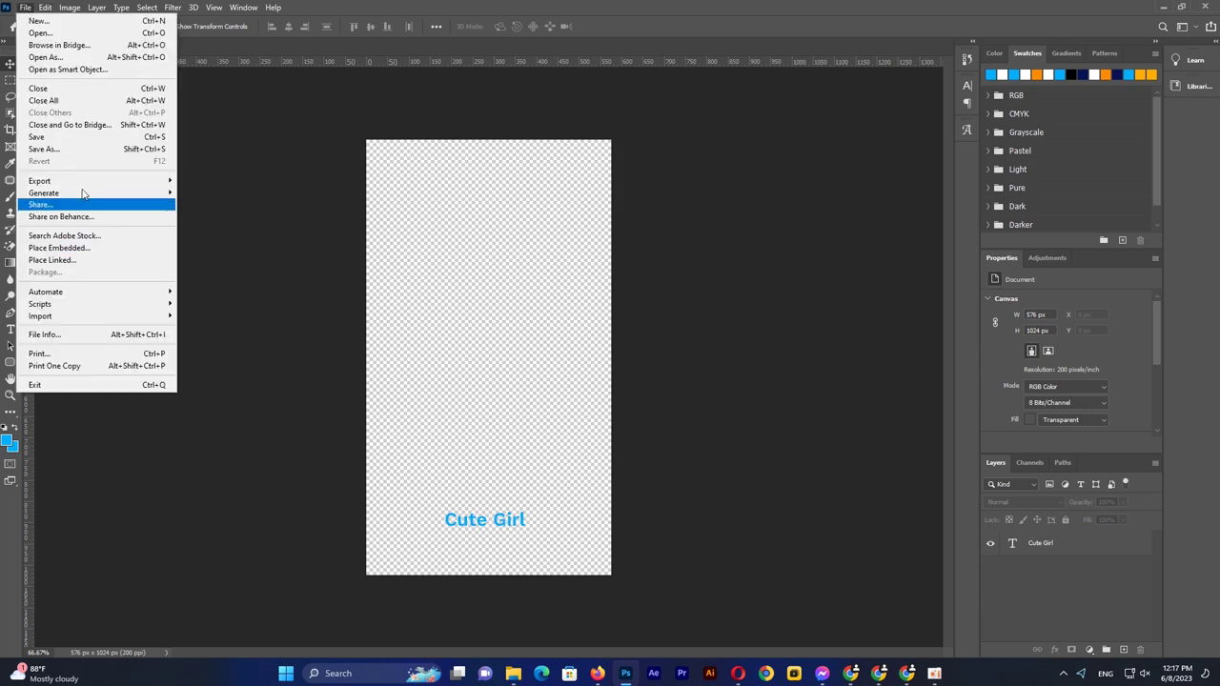
left_click(57, 150)
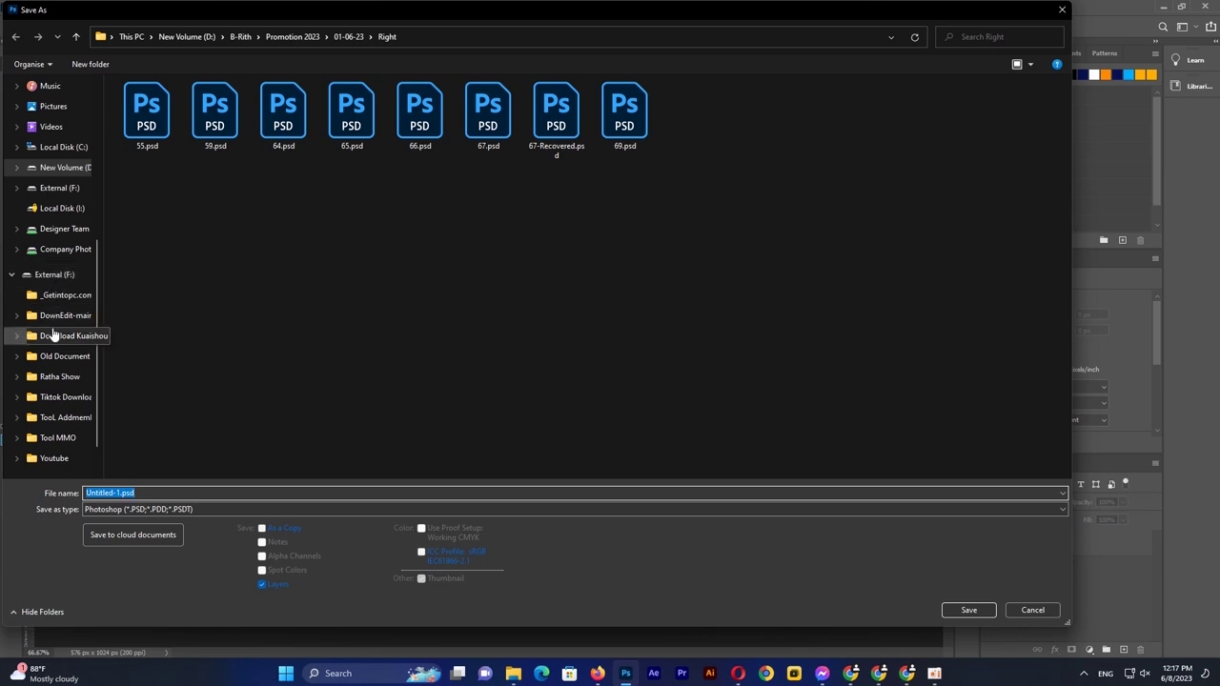
left_click(1062, 10)
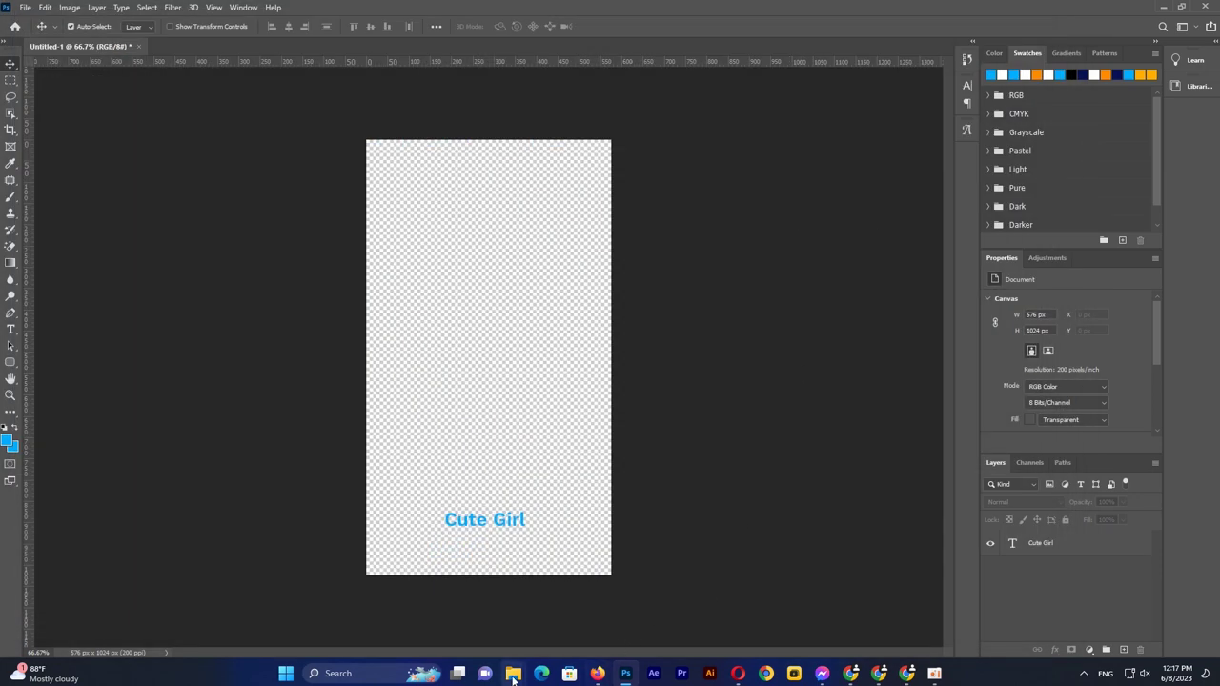
- Check the path of the Tool Cut Reel folder in File Explorer and return to Photoshop
mouse_move(513, 677)
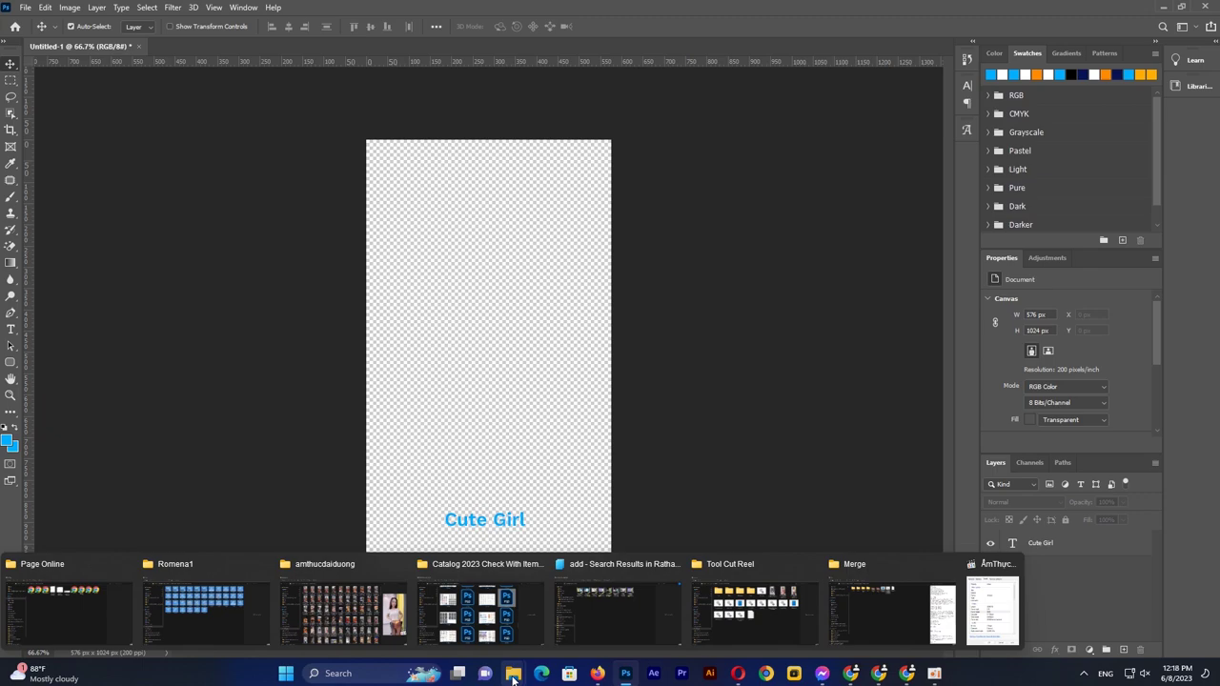
left_click(741, 610)
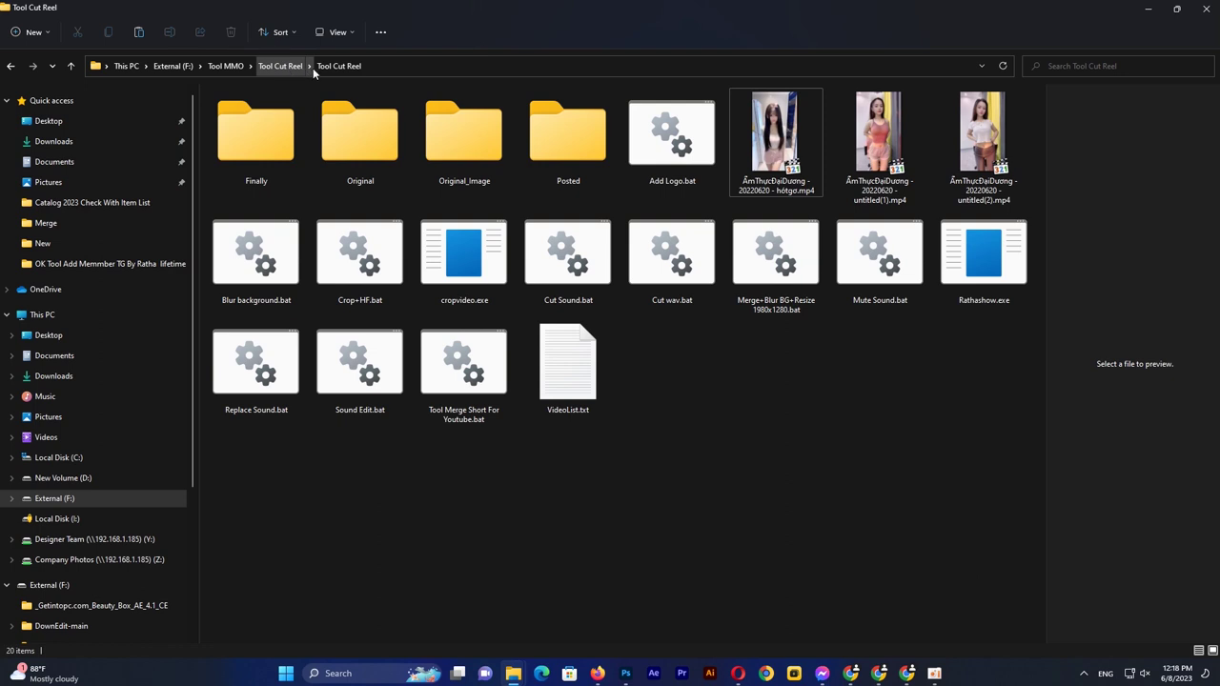
mouse_move(628, 677)
left_click(627, 675)
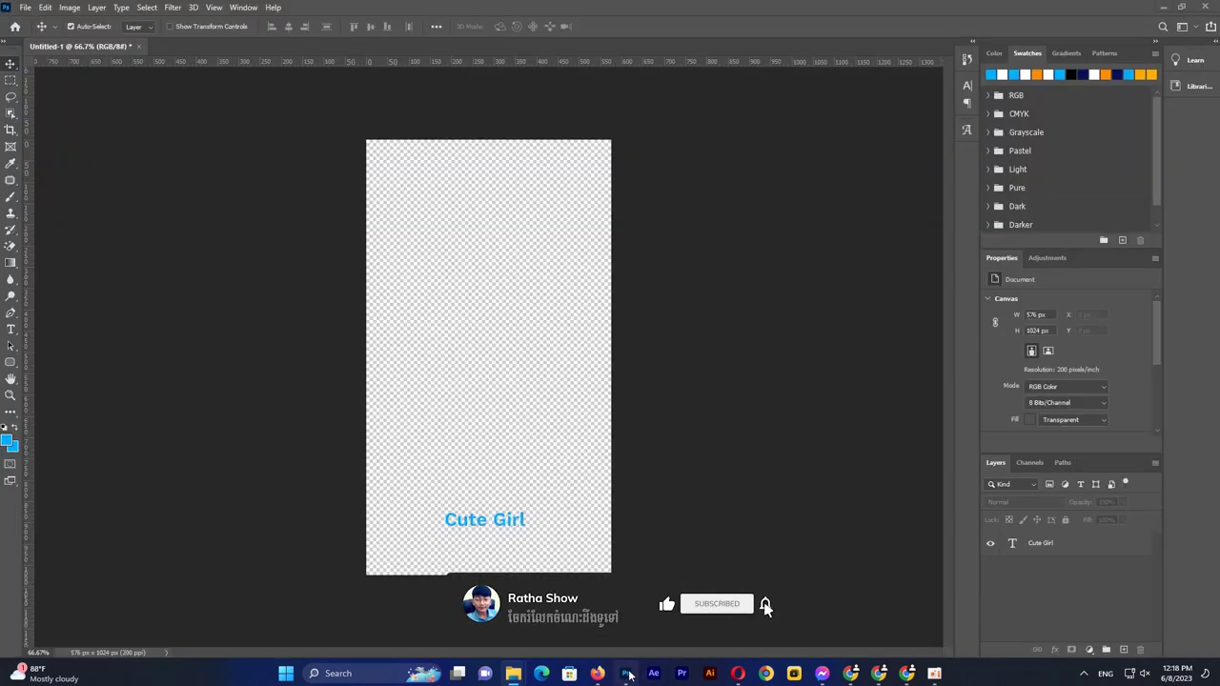
- Start saving the document under a new name and browse to F:\Tool MMO\Tool Cut Reel\Tool Cut Reel as the destination
left_click(25, 7)
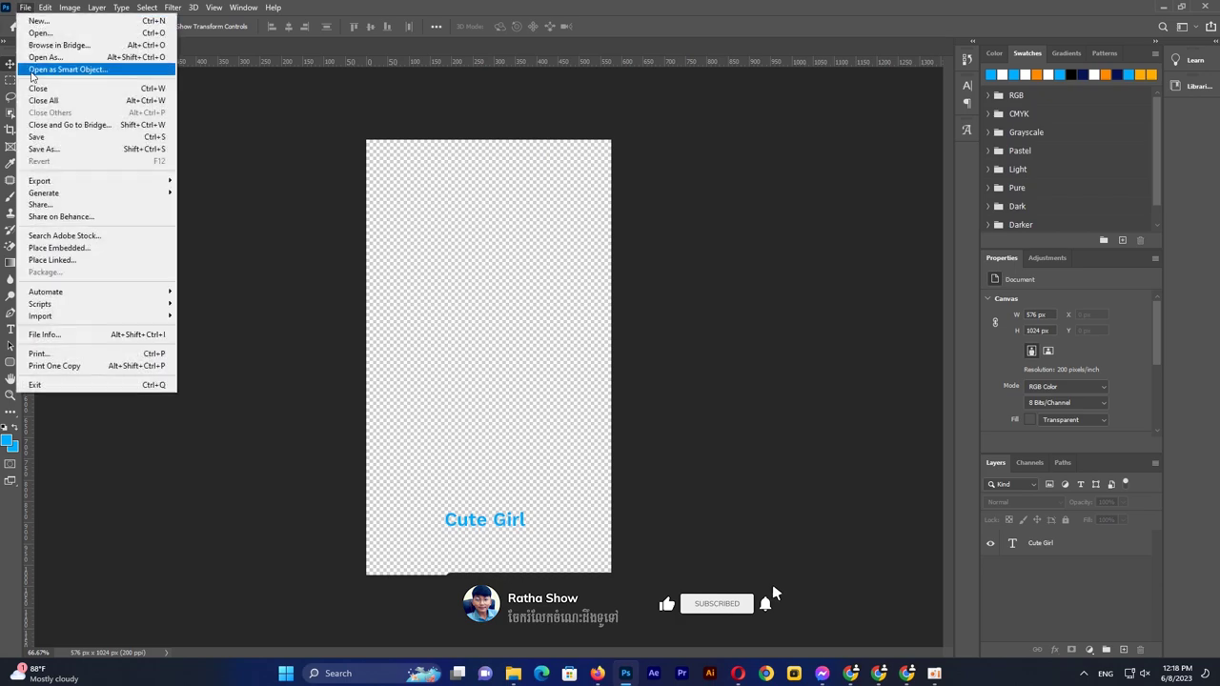
left_click(44, 148)
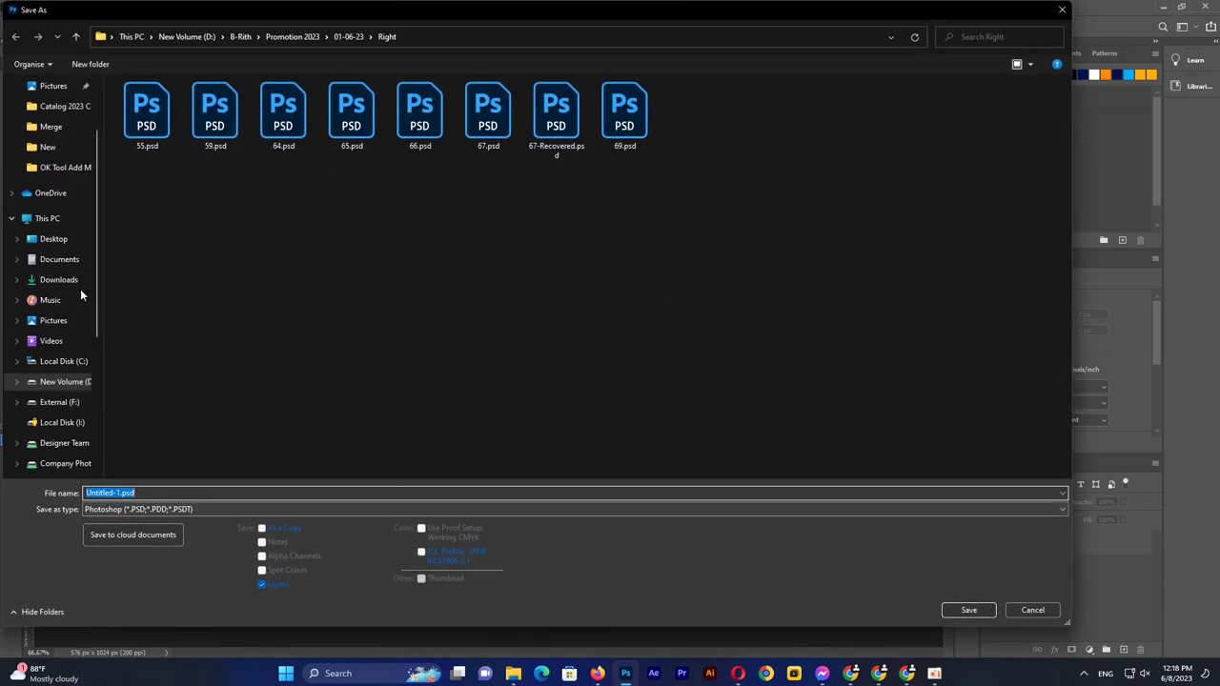
left_click(61, 402)
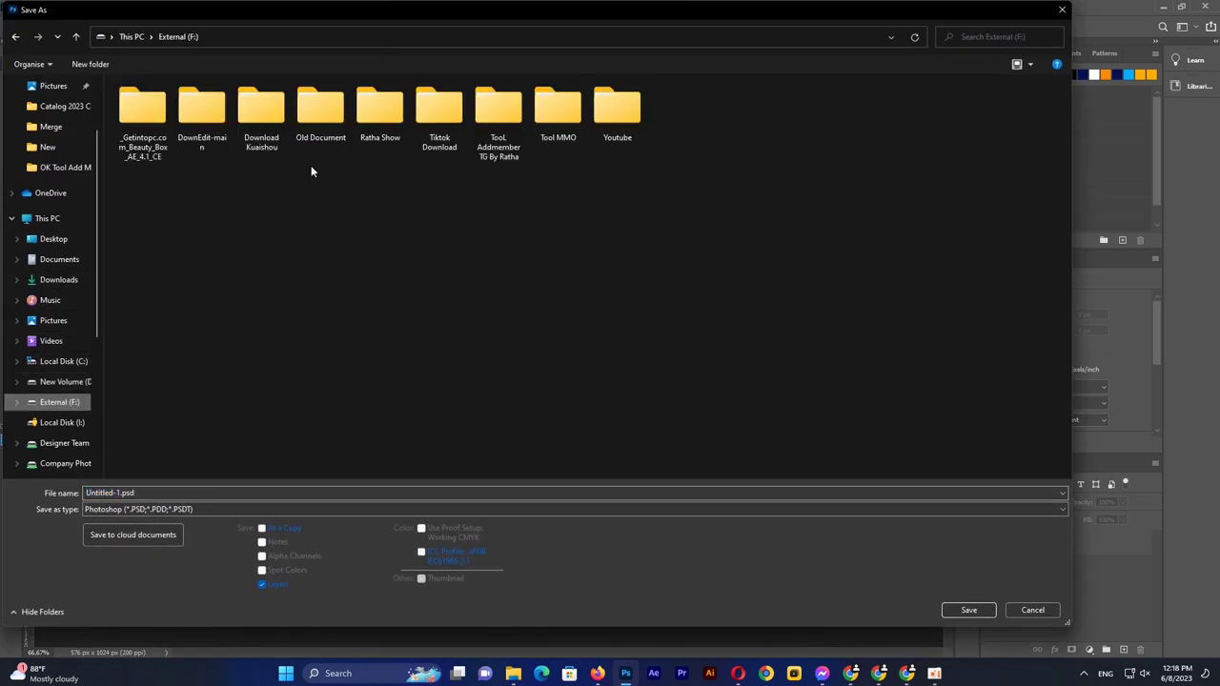
double_click(562, 106)
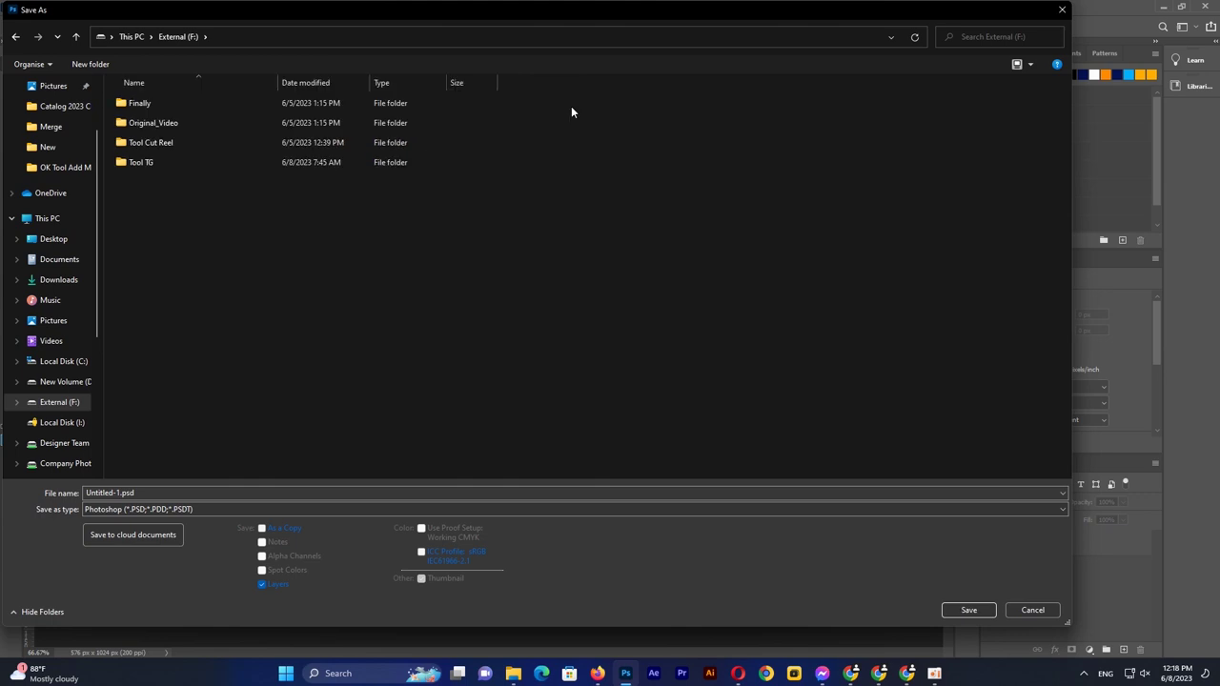
double_click(188, 143)
double_click(185, 107)
- Save the image as a PNG named logo.png with the Large file size (Fastest saving) option
left_click(239, 509)
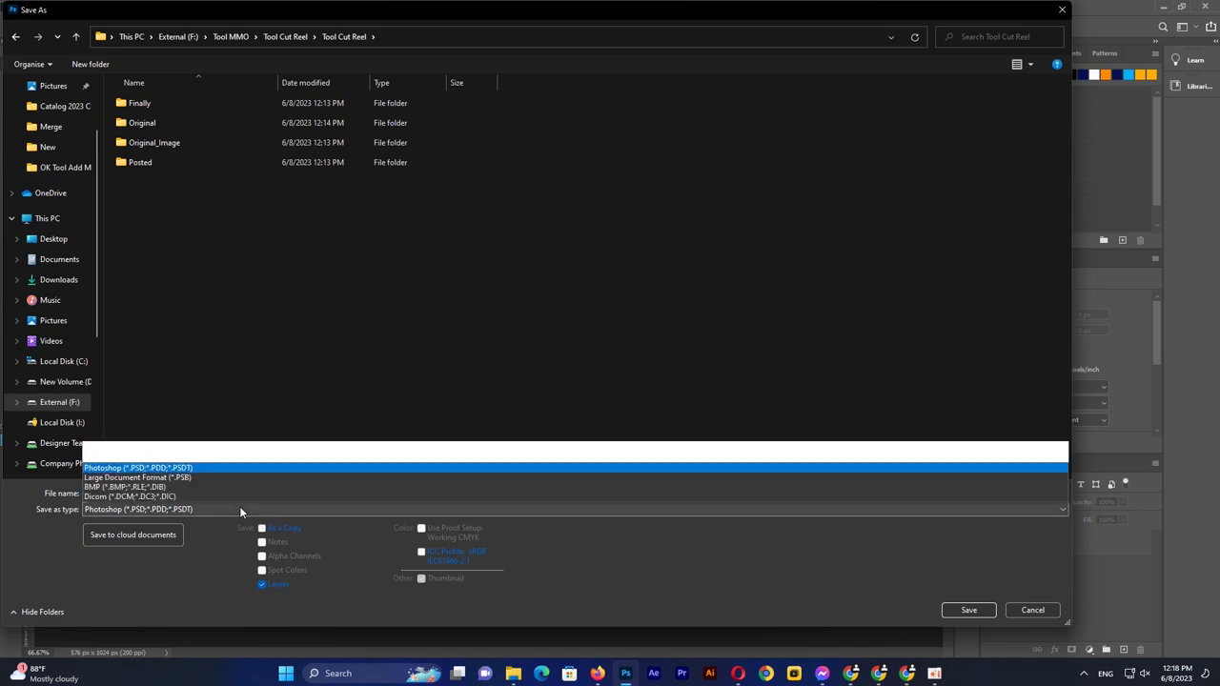
left_click(120, 461)
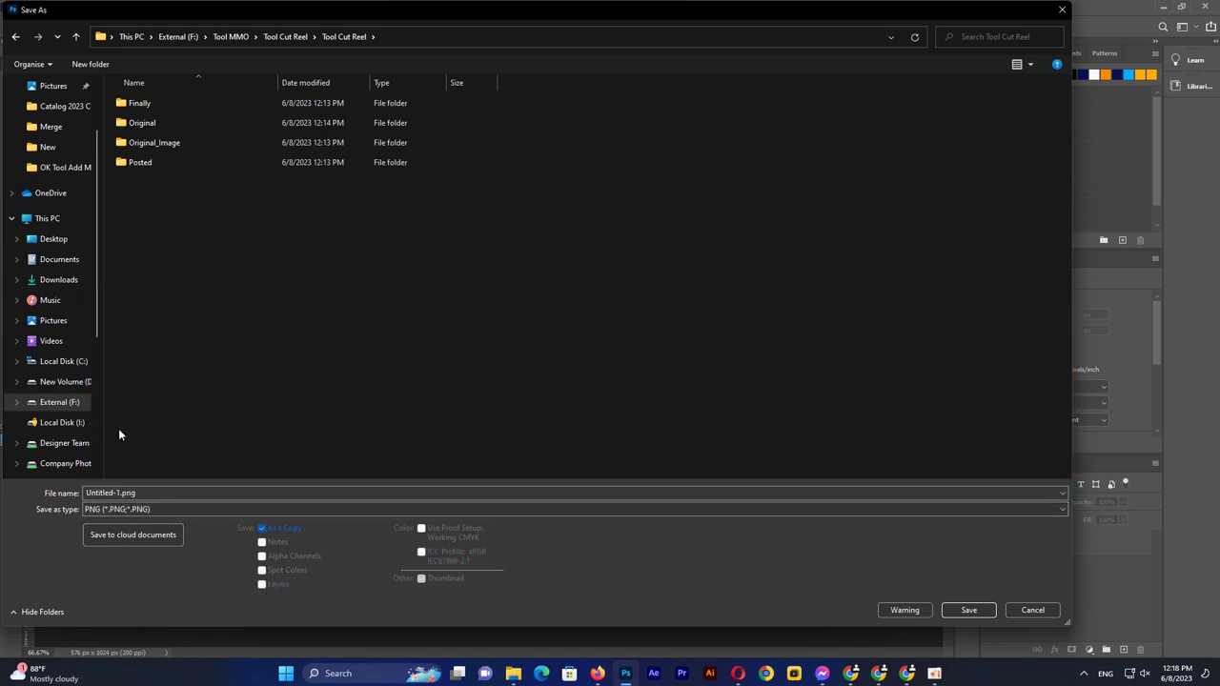
left_click(118, 493)
left_click(119, 493)
left_click_drag(118, 493, 52, 488)
type("logo")
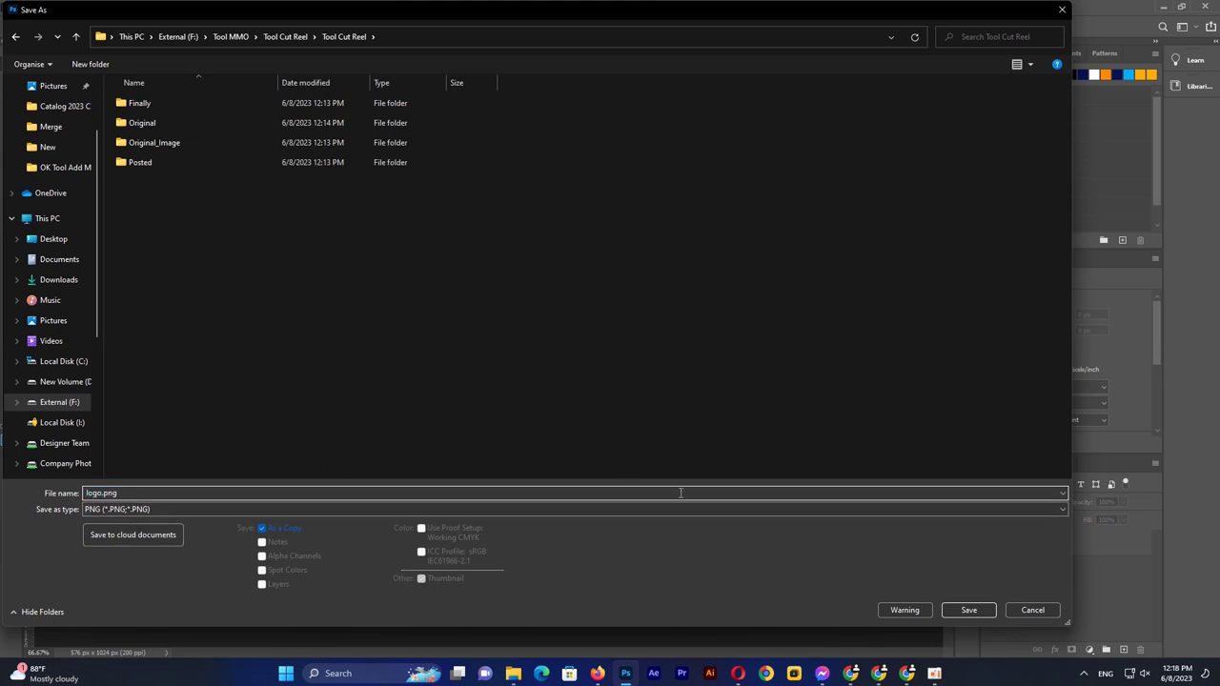
left_click(969, 610)
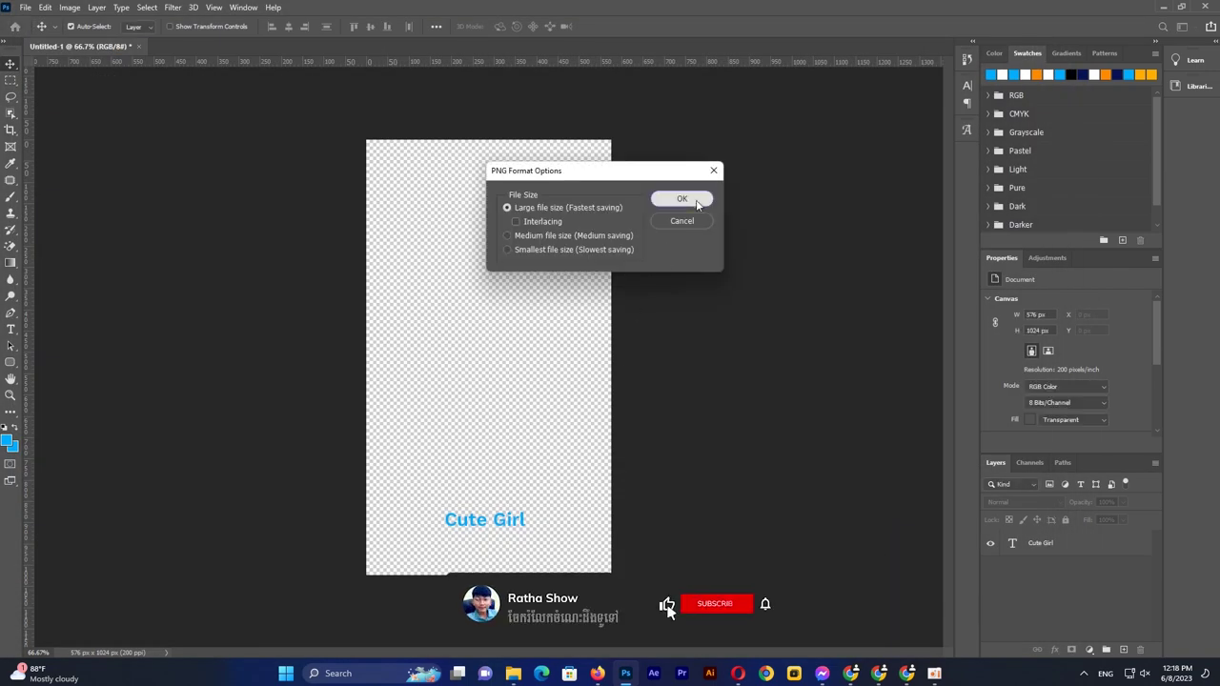
left_click(699, 202)
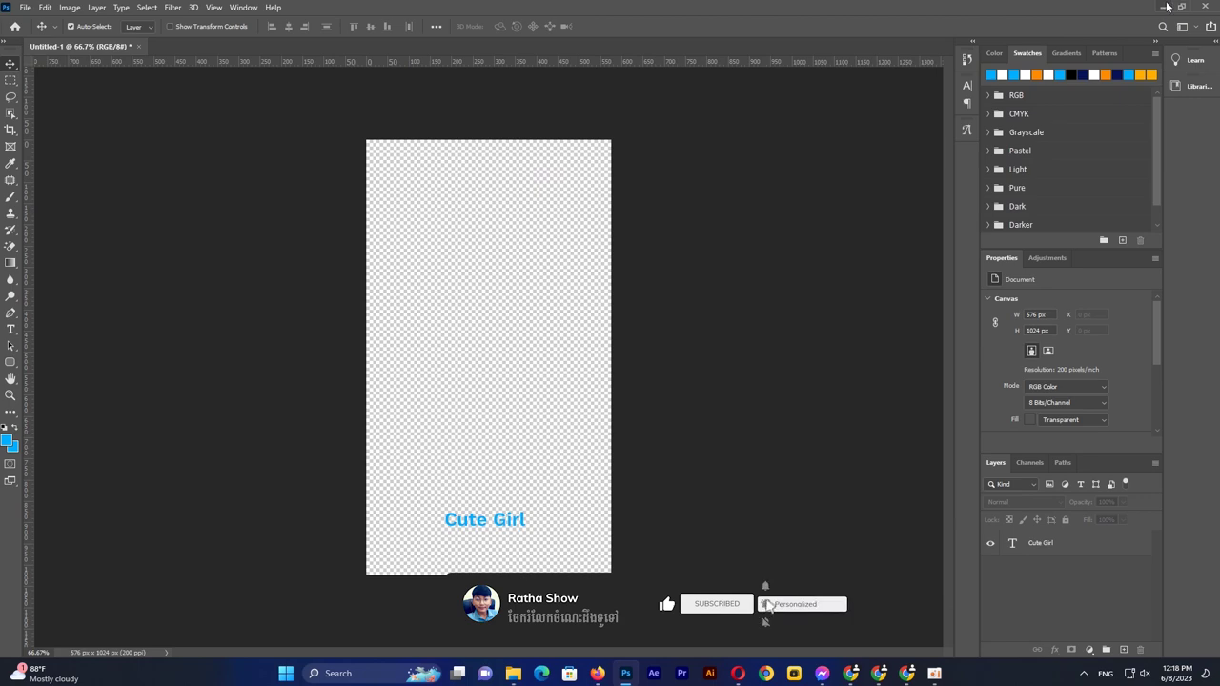
- Switch to File Explorer and view the saved logo.png in the image viewer, closing it when done
key("alt+Tab")
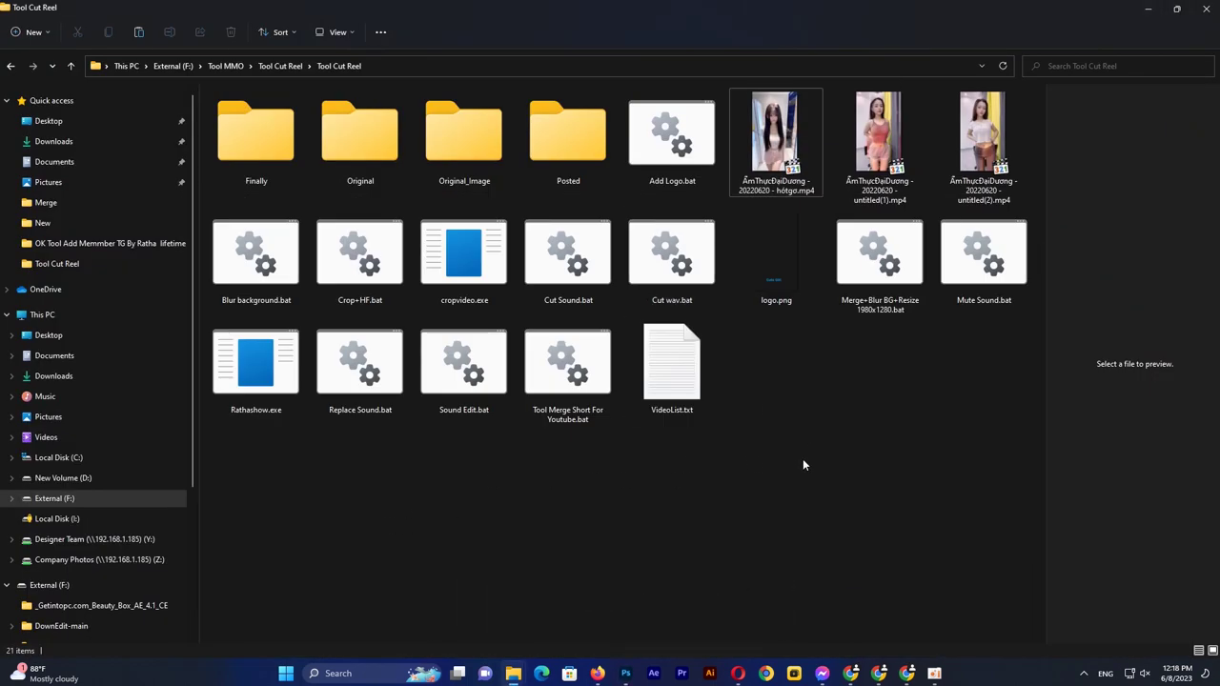
left_click(775, 282)
double_click(770, 280)
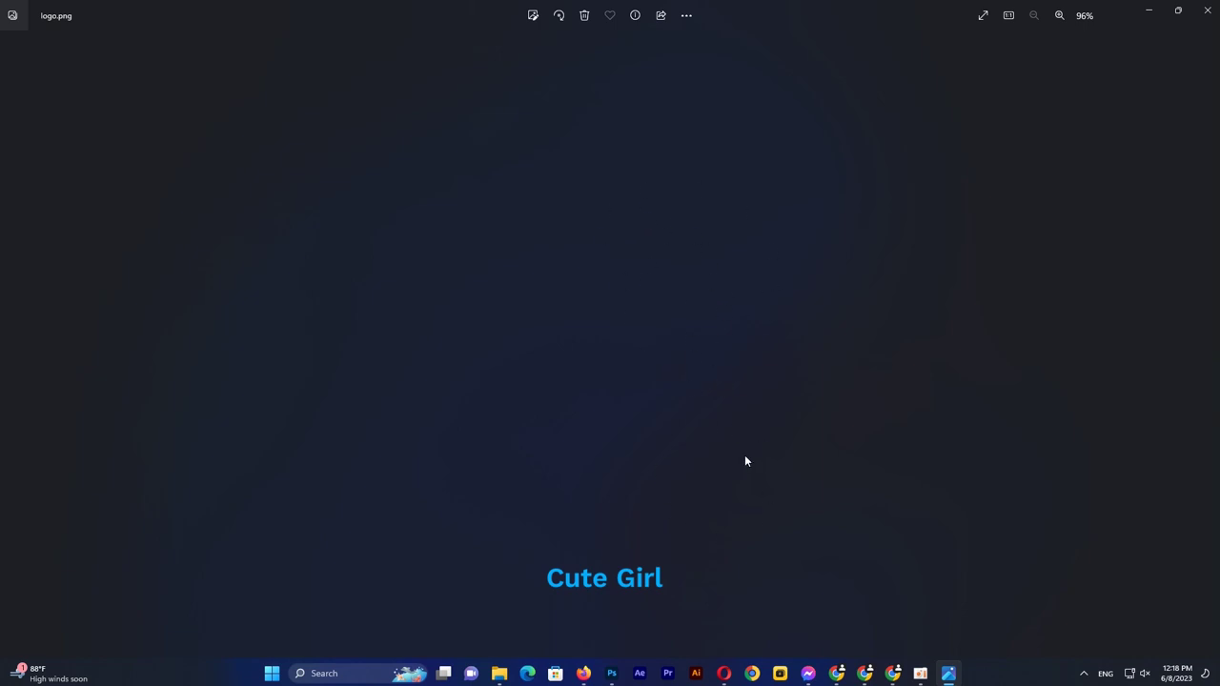
left_click(1208, 9)
- Play the hótgơ.mp4 video to check how it looks without a logo and look over the other source videos
left_click_drag(855, 441, 825, 422)
left_click(790, 160)
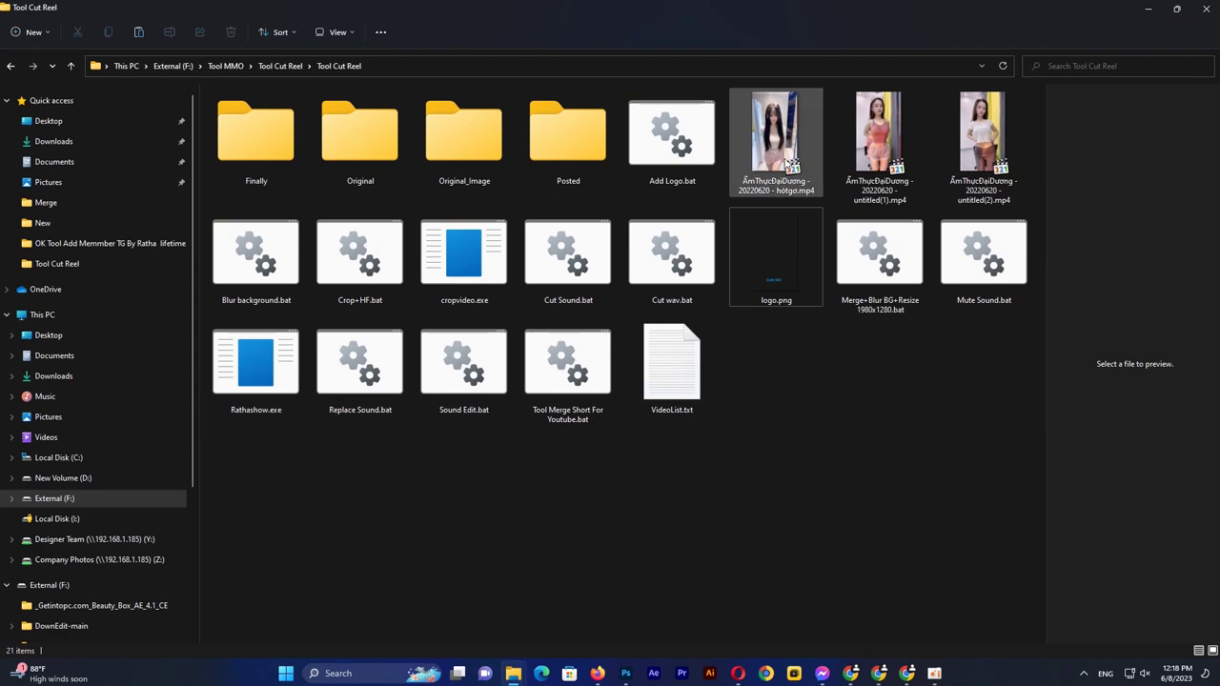
double_click(789, 160)
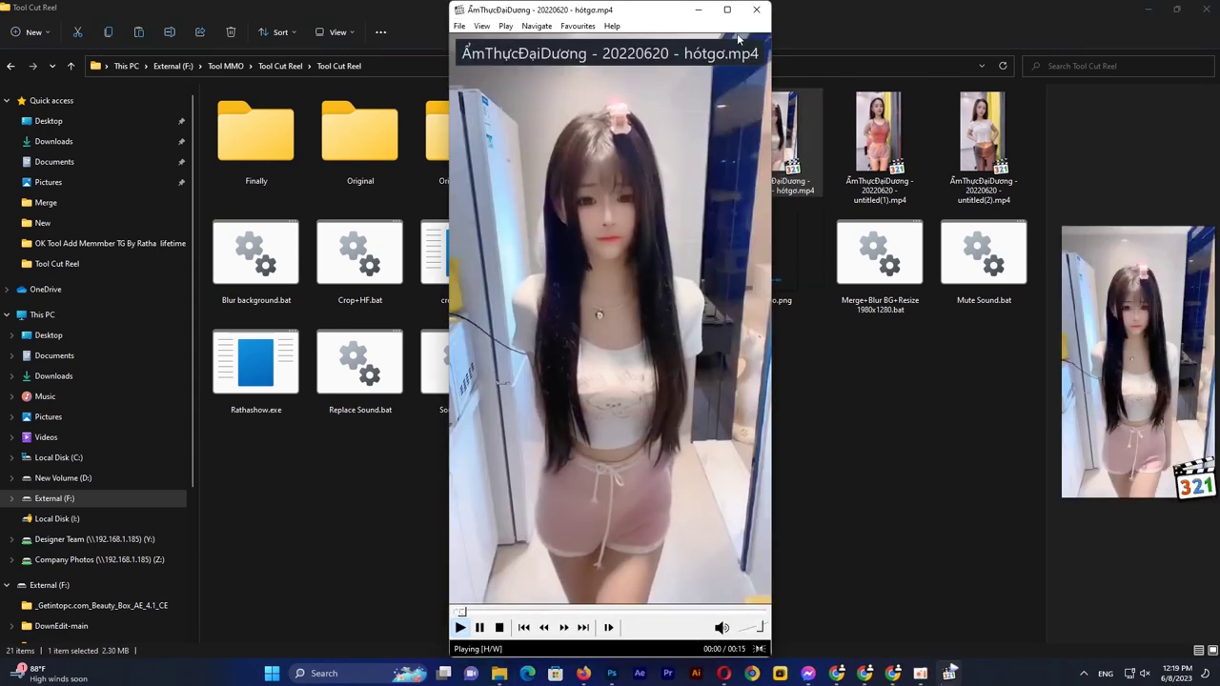
left_click(756, 11)
left_click(889, 120)
left_click(982, 133)
left_click(794, 160)
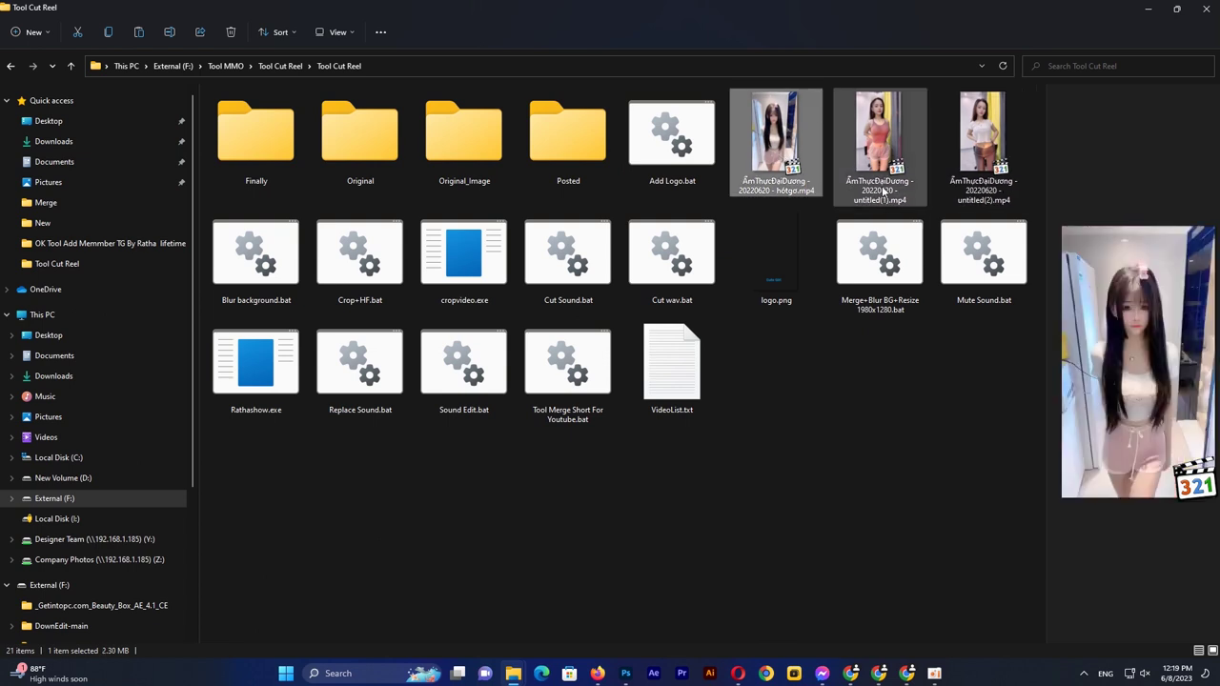
- Run Add Logo.bat to overlay logo.png on all MP4 videos in the Tool Cut Reel folder
left_click(757, 278)
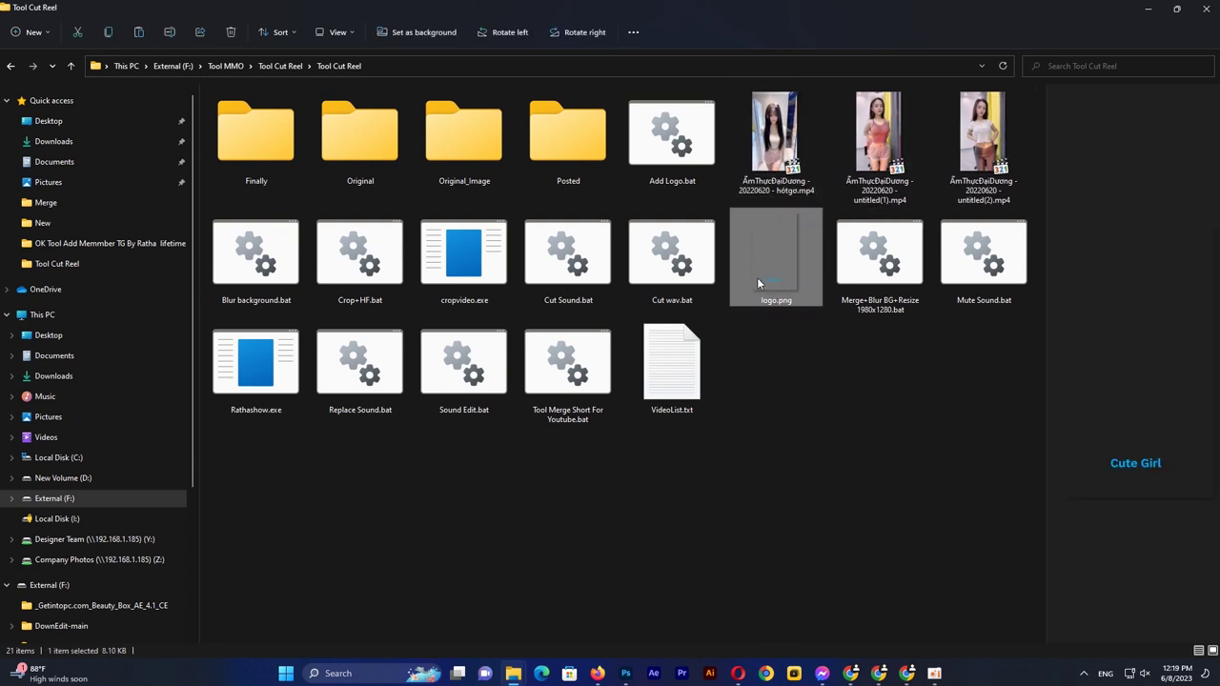
left_click(678, 159)
double_click(679, 152)
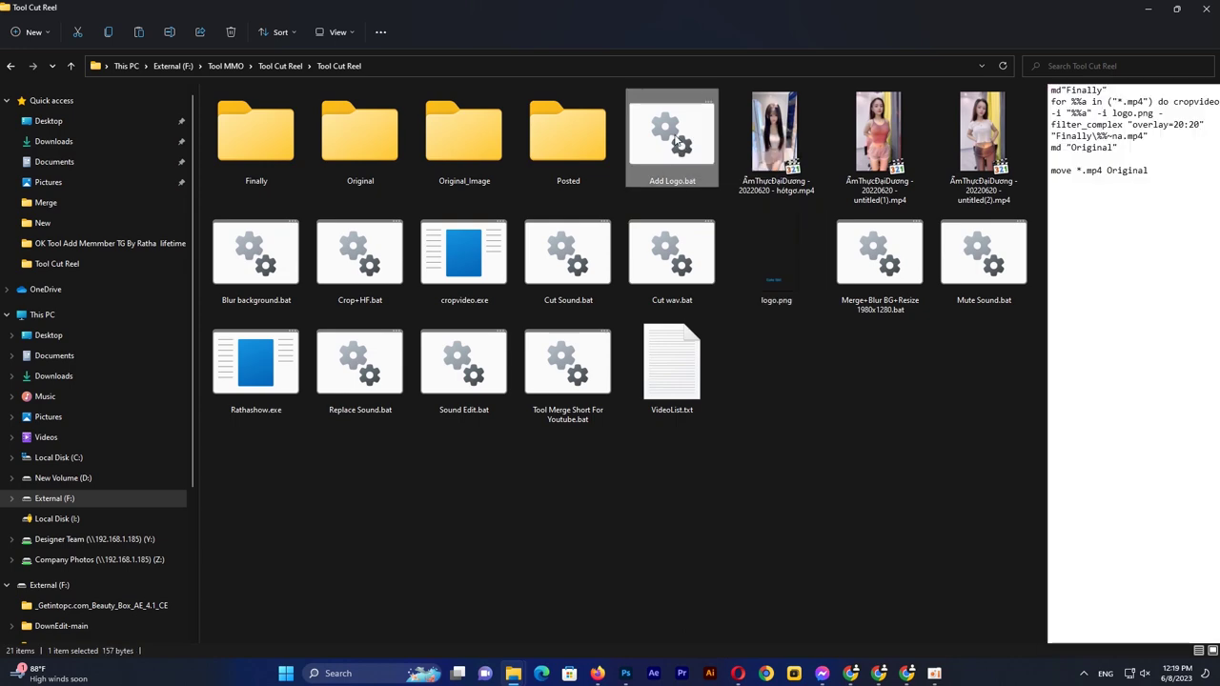
left_click_drag(437, 157, 552, 249)
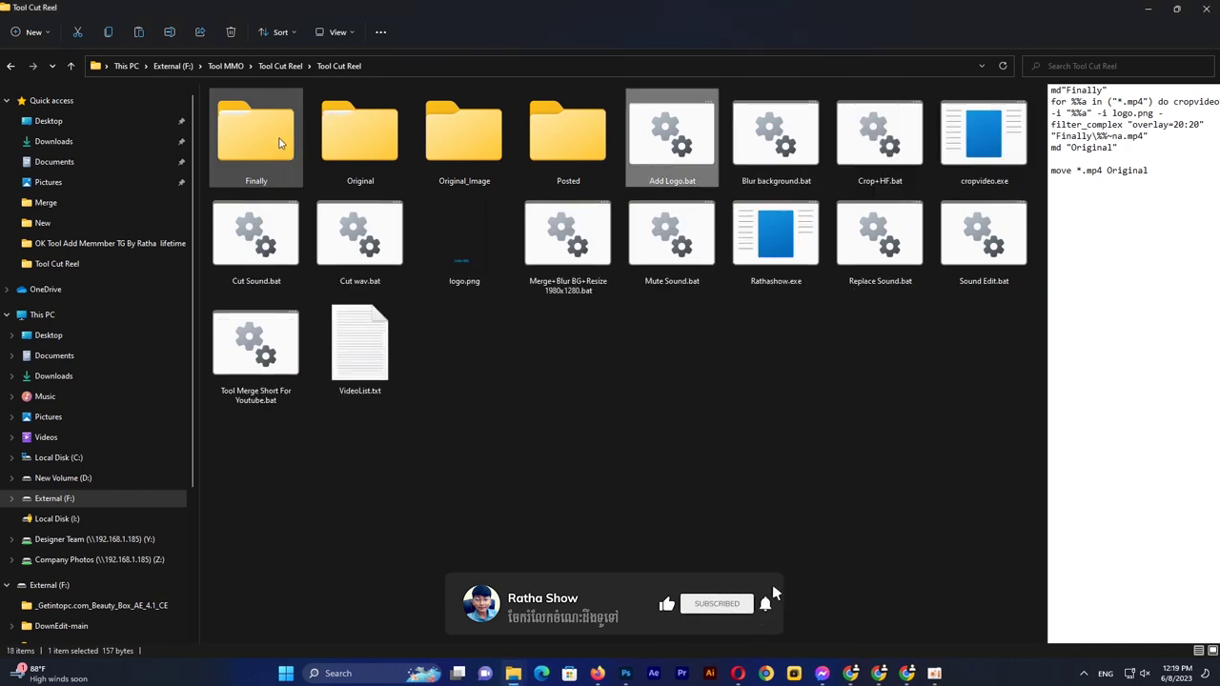
- Check the source videos moved to the Original folder and open the Finally folder with the processed videos
left_click(356, 145)
double_click(355, 145)
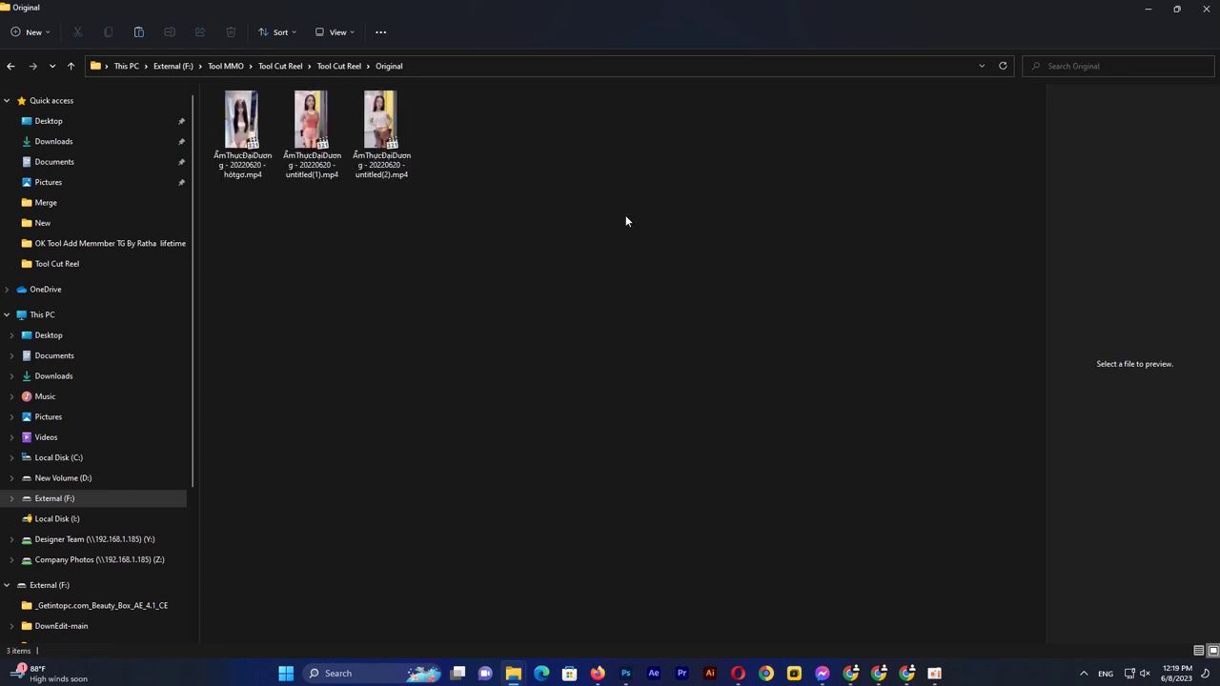
left_click(338, 66)
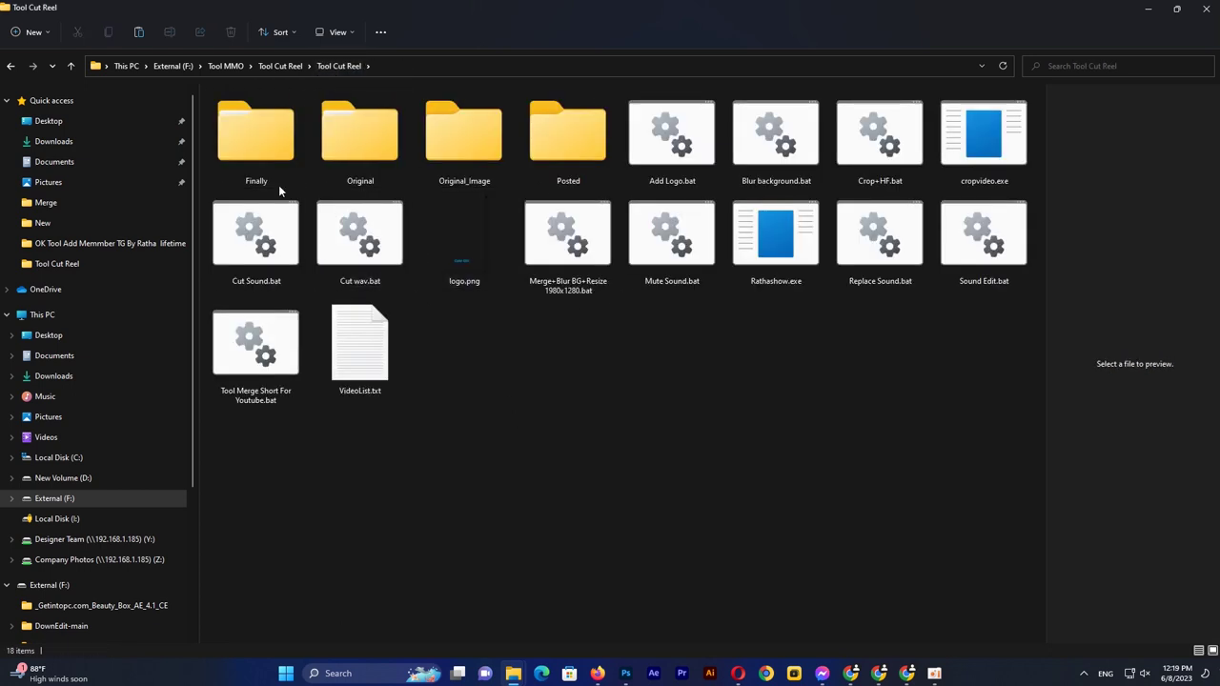
double_click(251, 139)
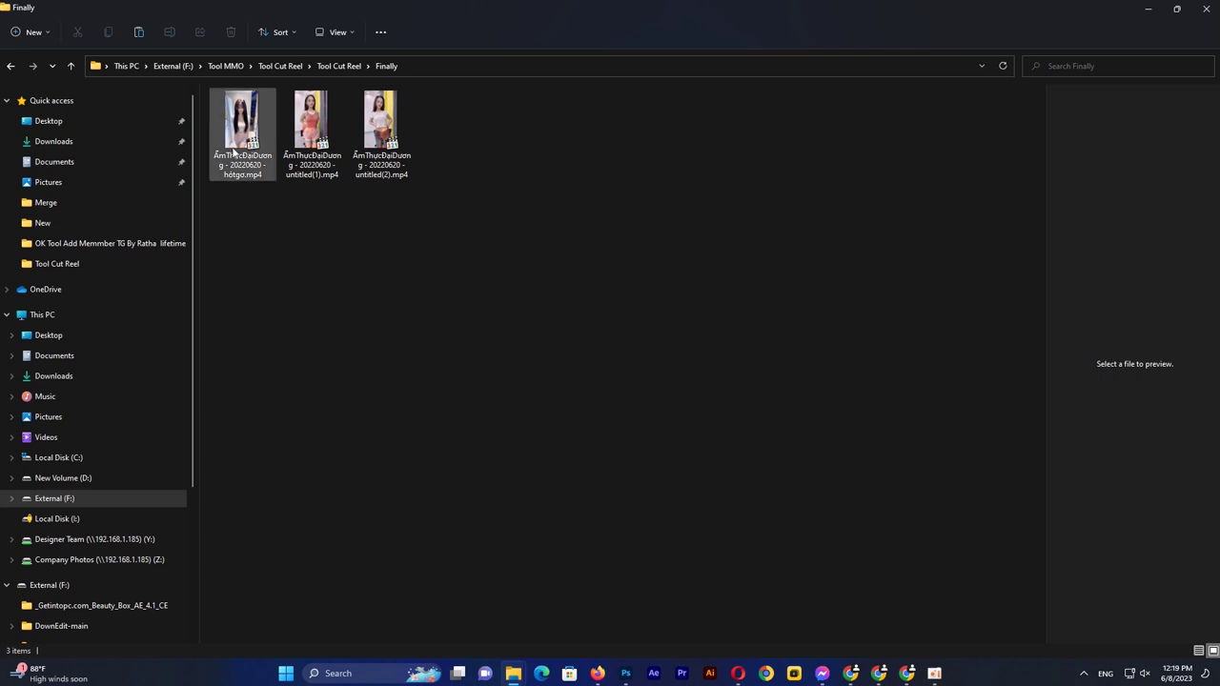
- Play the processed hótgơ.mp4 video in the Finally folder and pause it to check the logo overlay
left_click(252, 116)
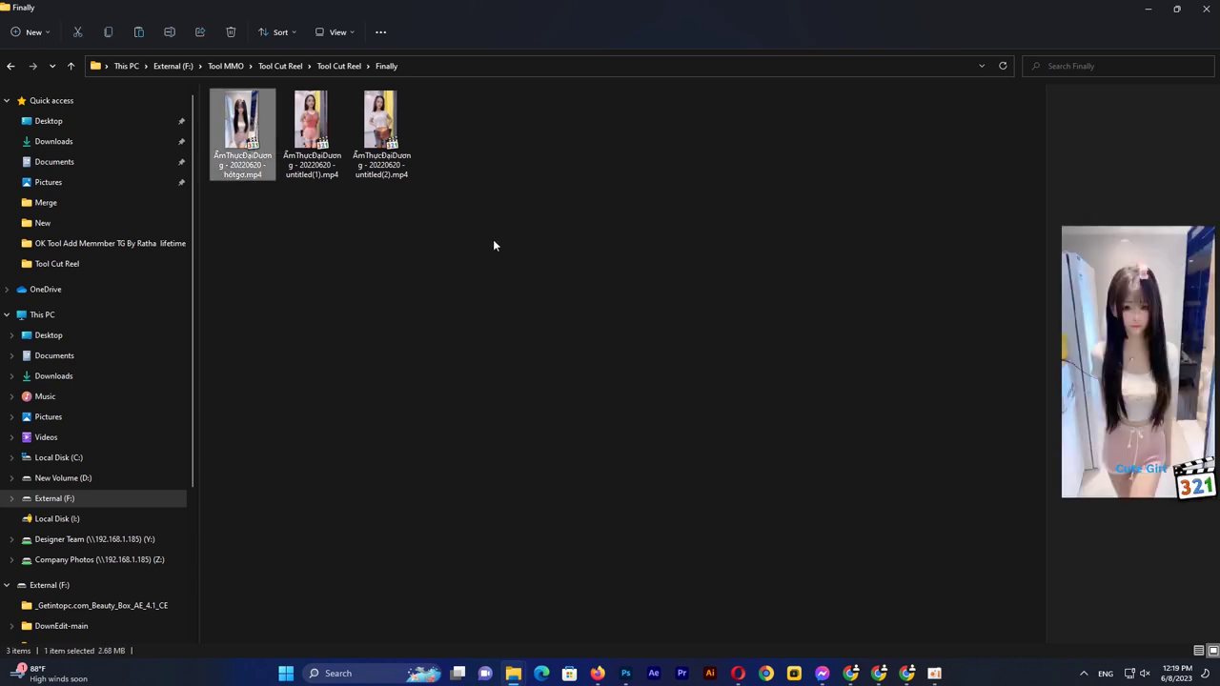
double_click(256, 139)
left_click(644, 343)
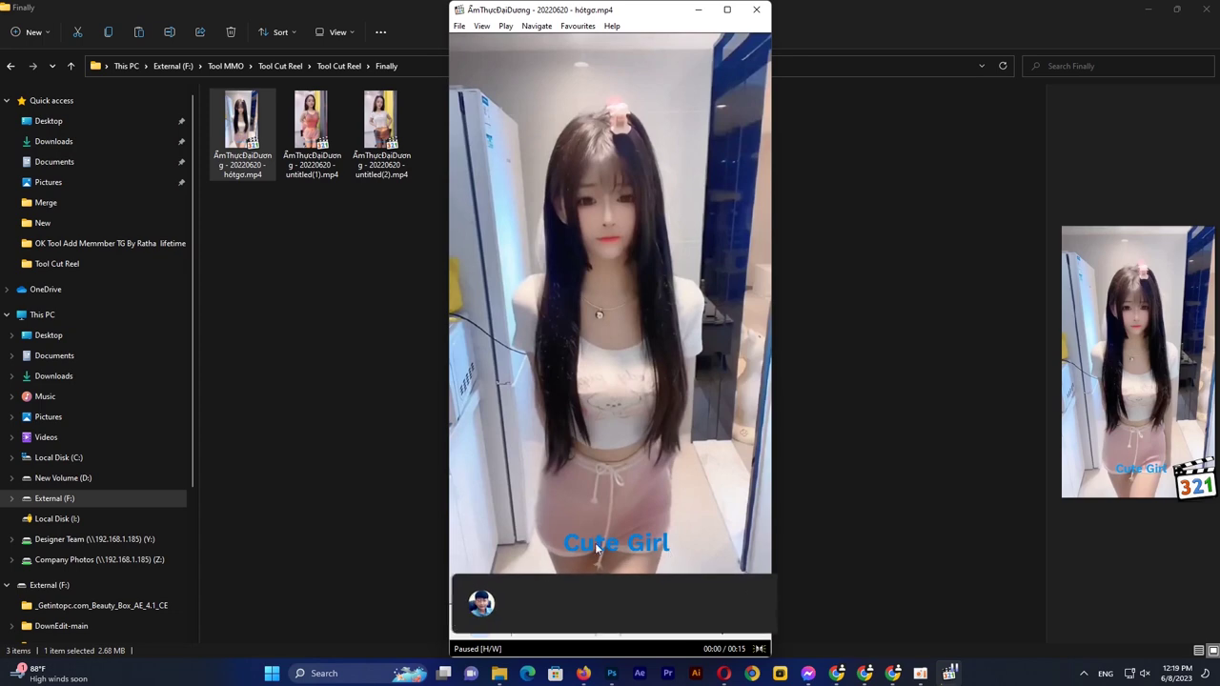
- Switch to Photoshop, move the Cute Girl text to the canvas's upper-right corner at about X 358, Y 47 px, and close the video player
left_click(613, 674)
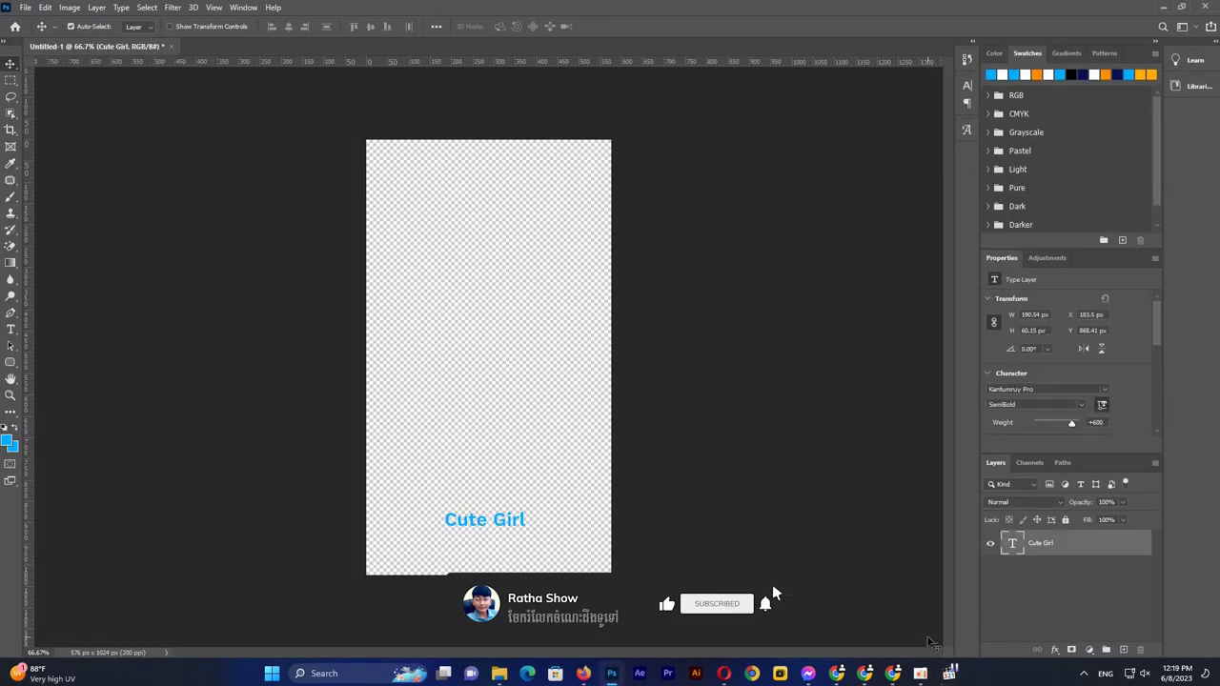
key("alt+Tab")
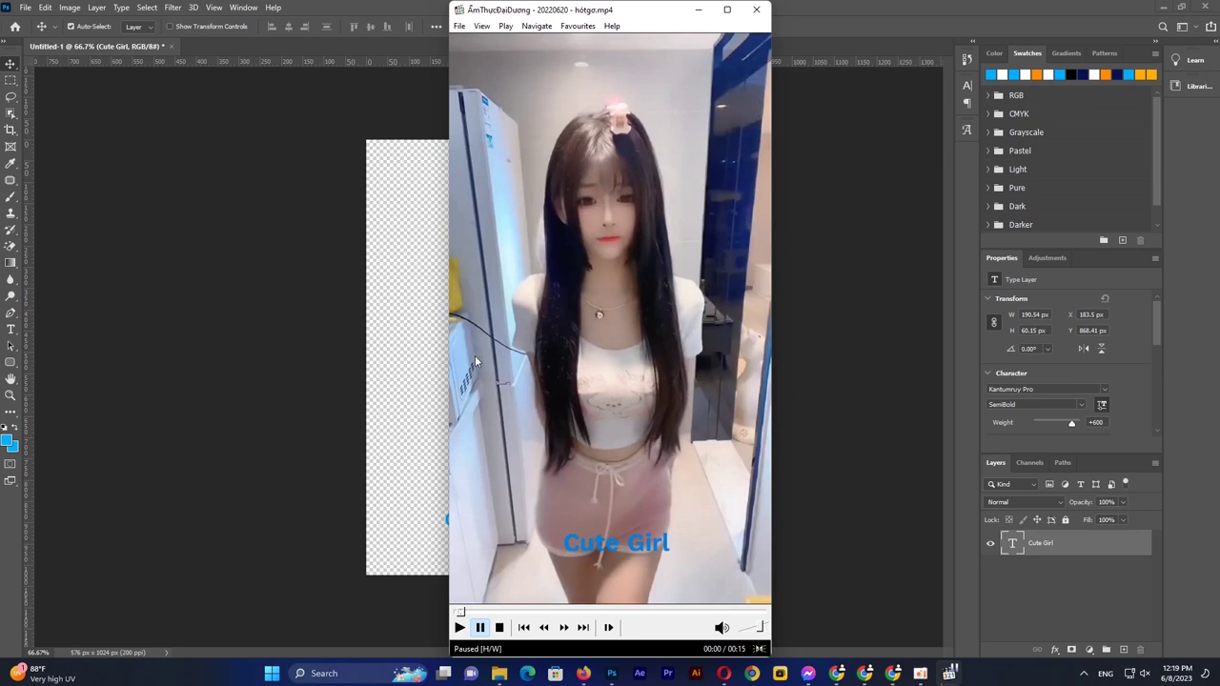
key("alt+Tab")
left_click_drag(499, 514, 569, 181)
key("alt+Tab")
left_click(757, 11)
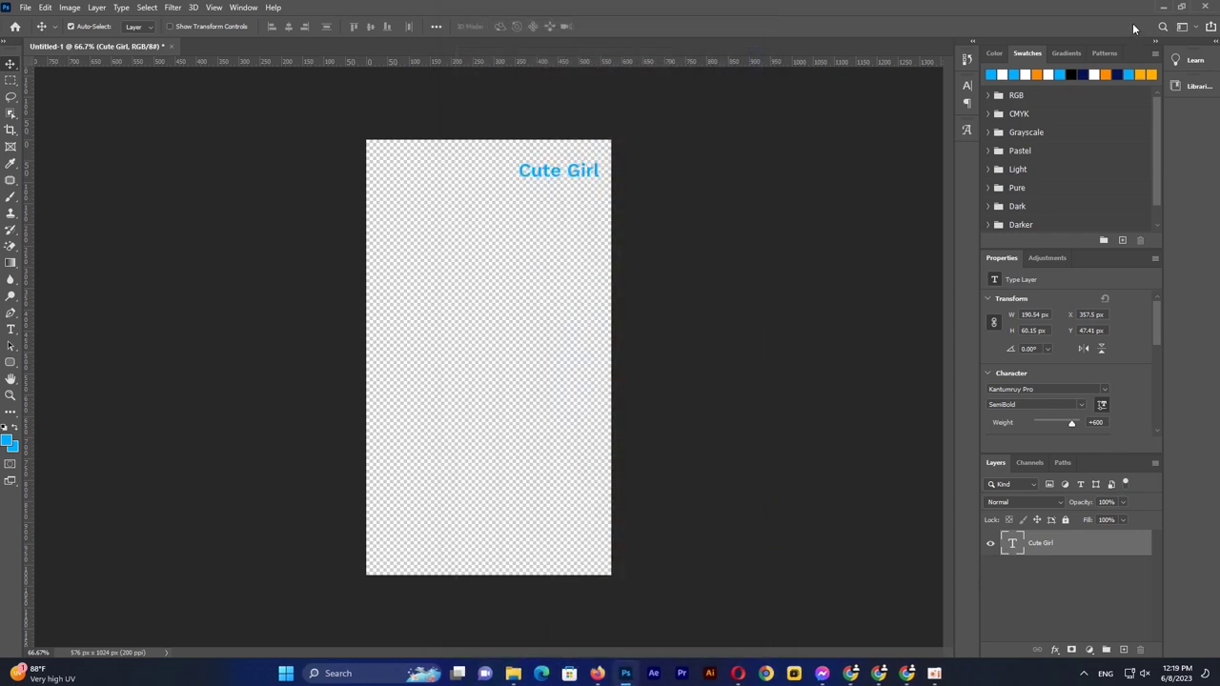
left_click(1165, 7)
- Play the processed untitled(1).mp4 video to check its logo, pausing it and closing the player
double_click(311, 133)
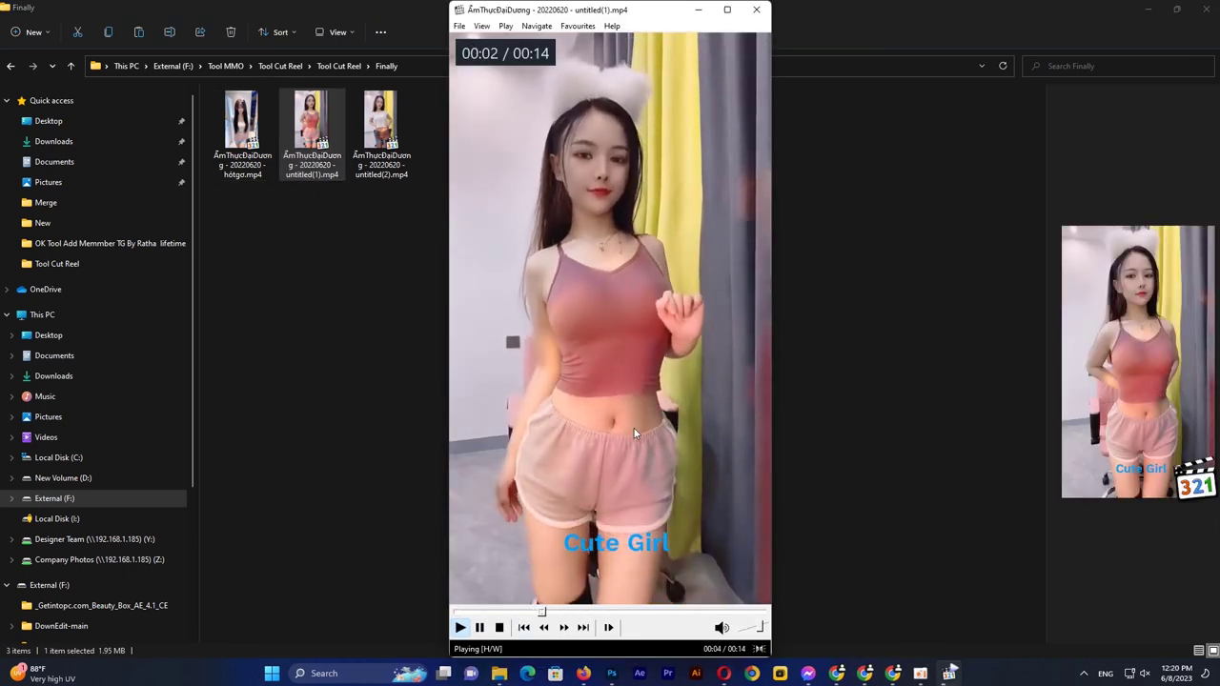
left_click(638, 430)
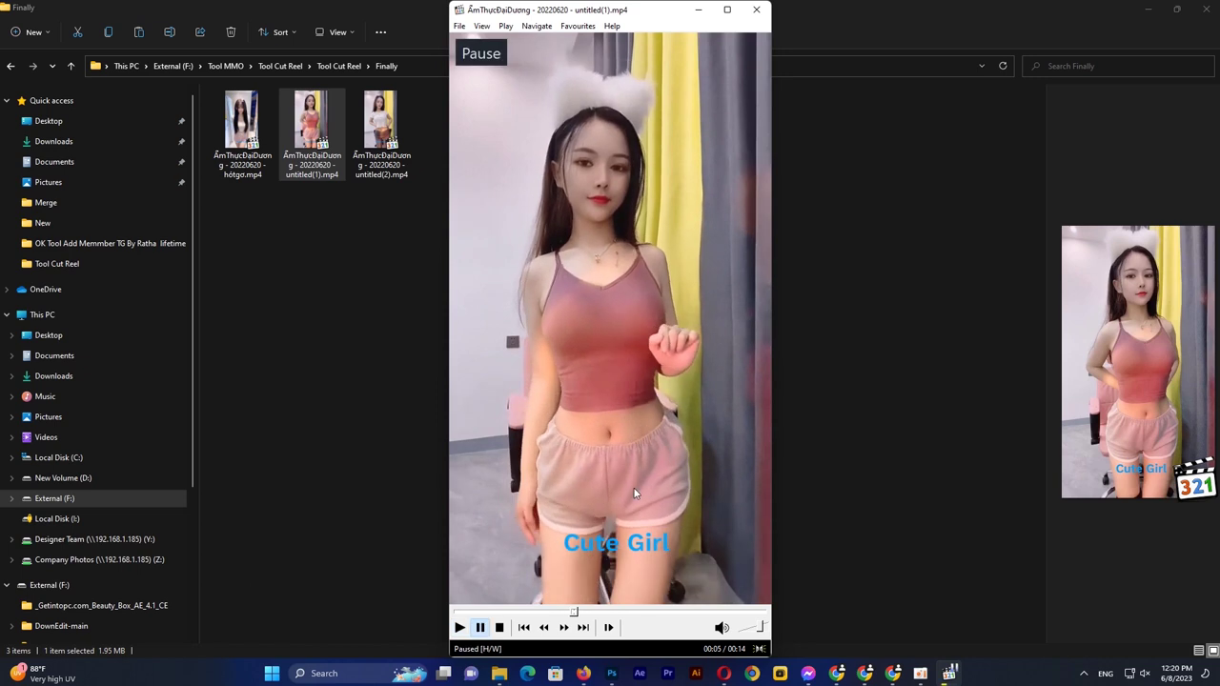
left_click(755, 10)
- Move the three processed MP4 videos from the Finally folder into the parent Tool Cut Reel folder
left_click_drag(438, 223, 229, 105)
left_click(339, 65)
left_click(639, 404)
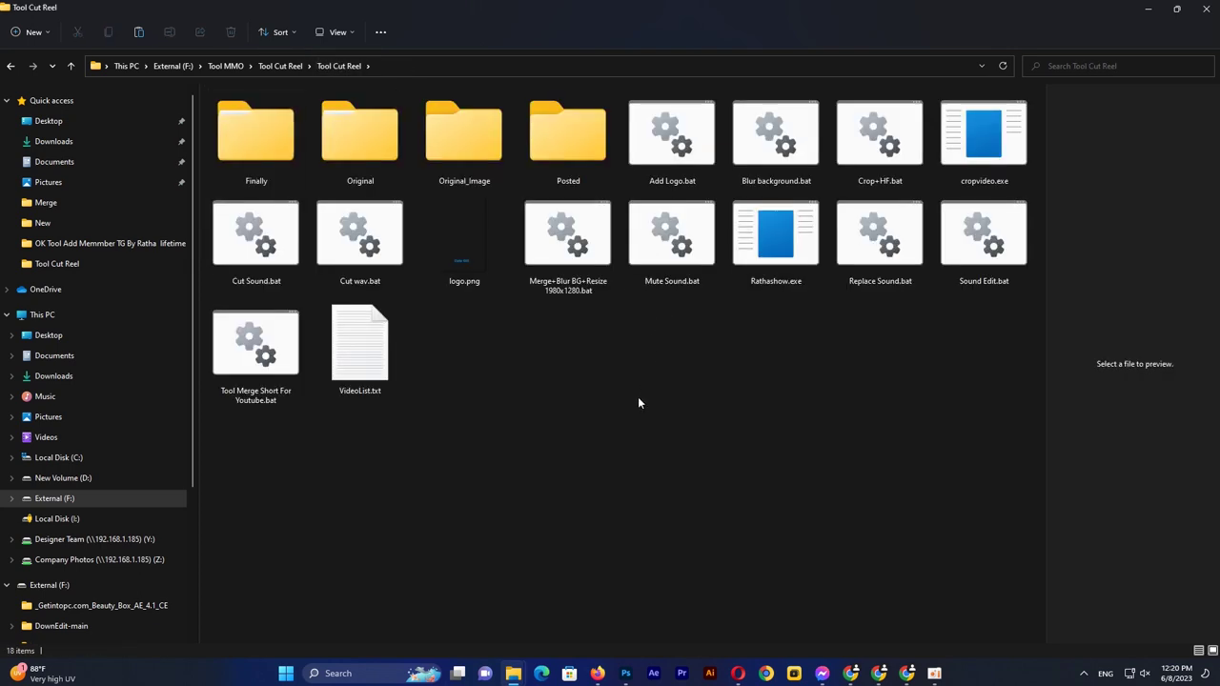
left_click(568, 248)
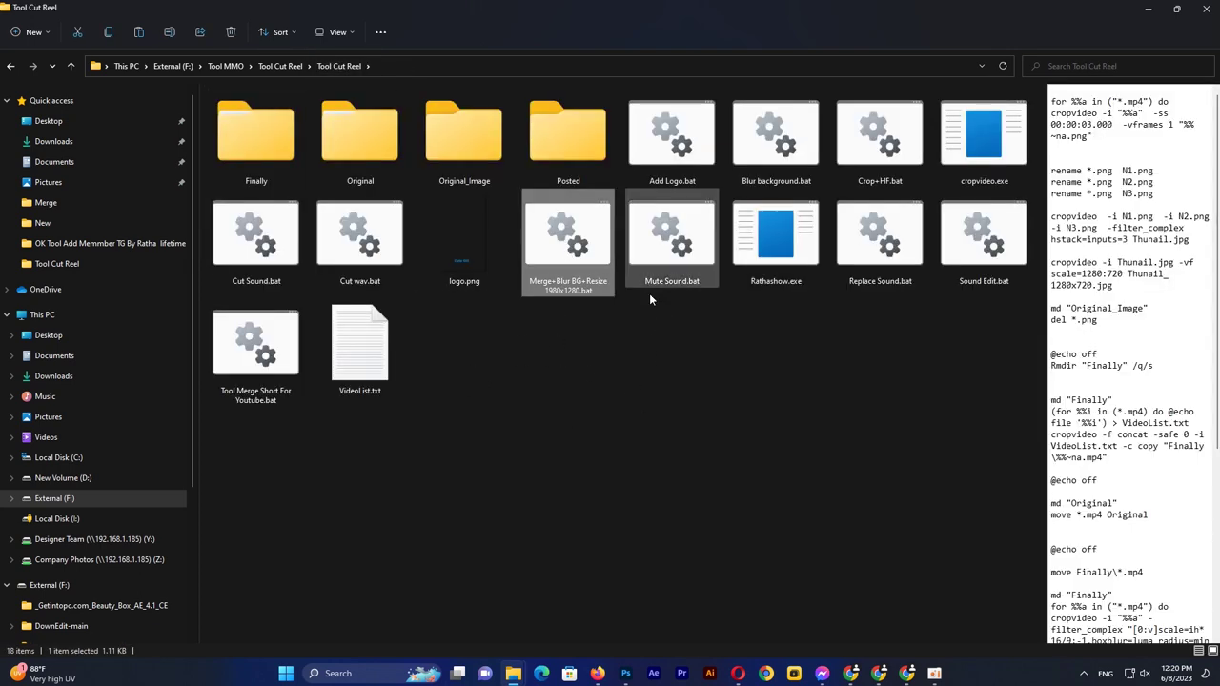
double_click(277, 137)
left_click_drag(544, 222, 250, 110)
left_click_drag(380, 133, 329, 66)
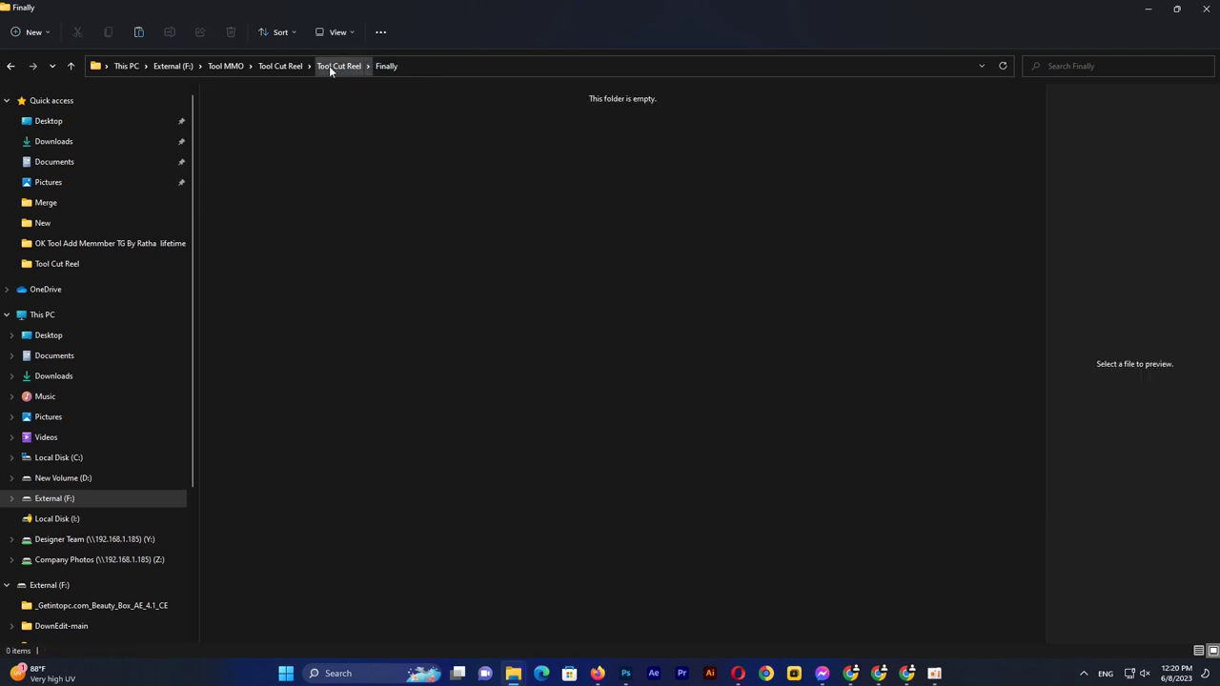
left_click(329, 66)
left_click(758, 405)
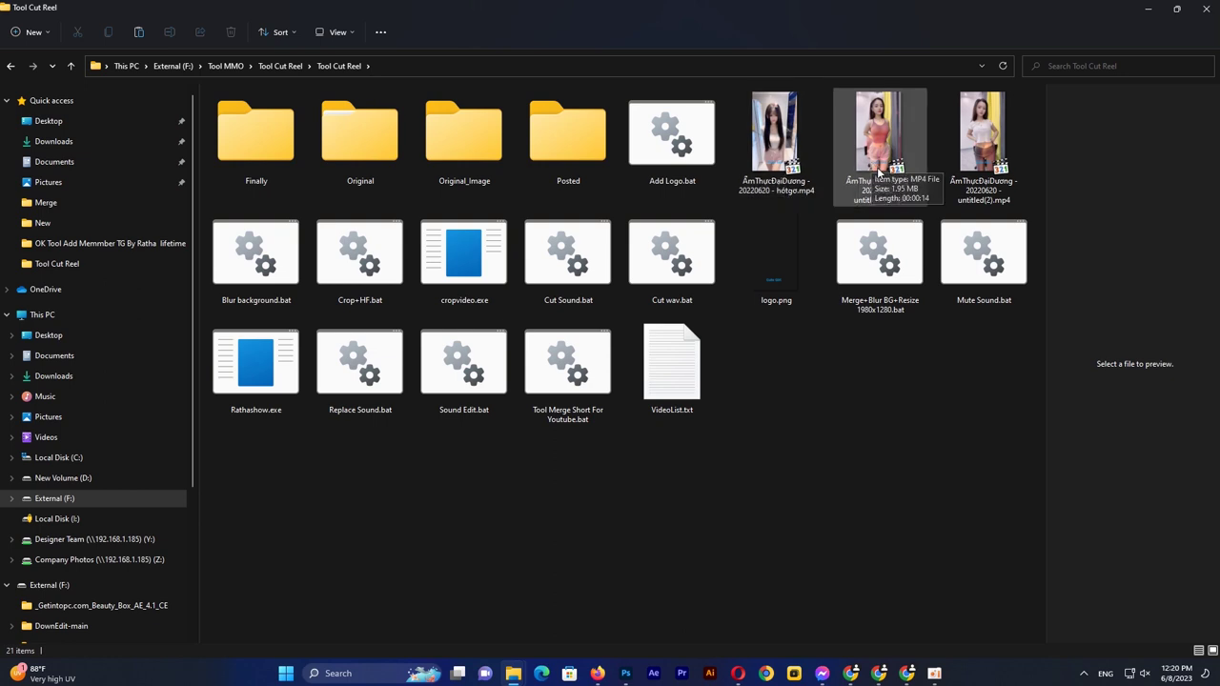
- Batch-rename the three MP4 videos in the Tool Cut Reel folder with the base name 01
left_click(763, 174)
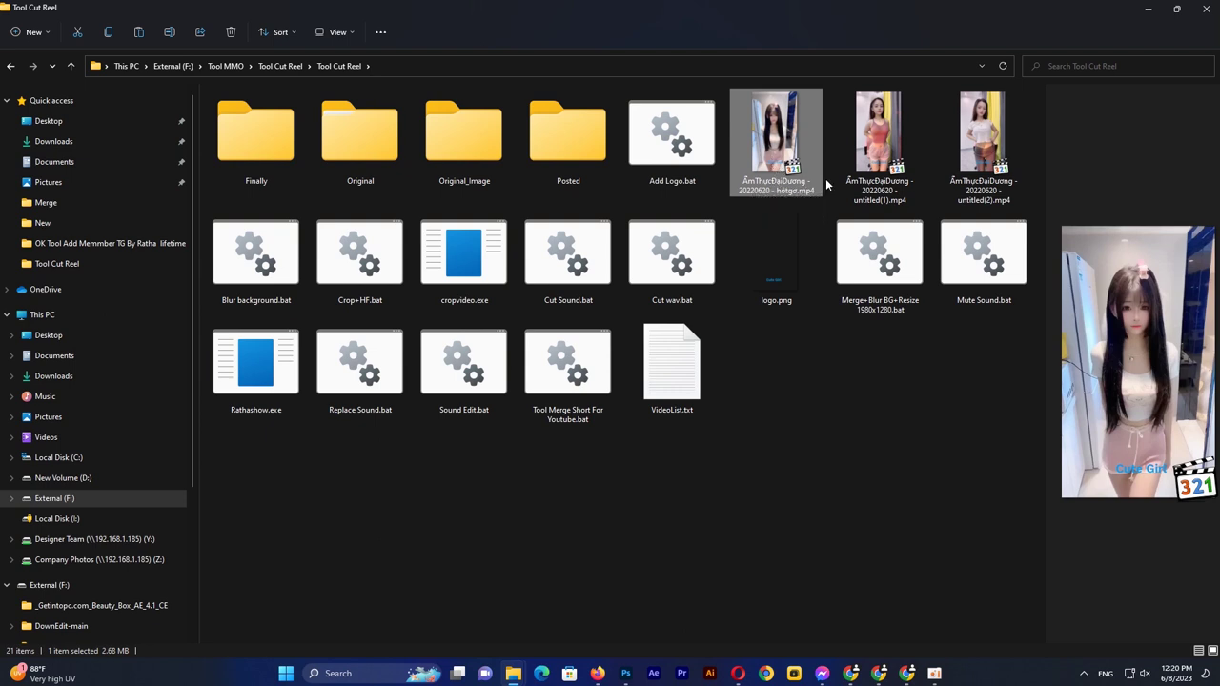
left_click(961, 155, "shift")
right_click(786, 196)
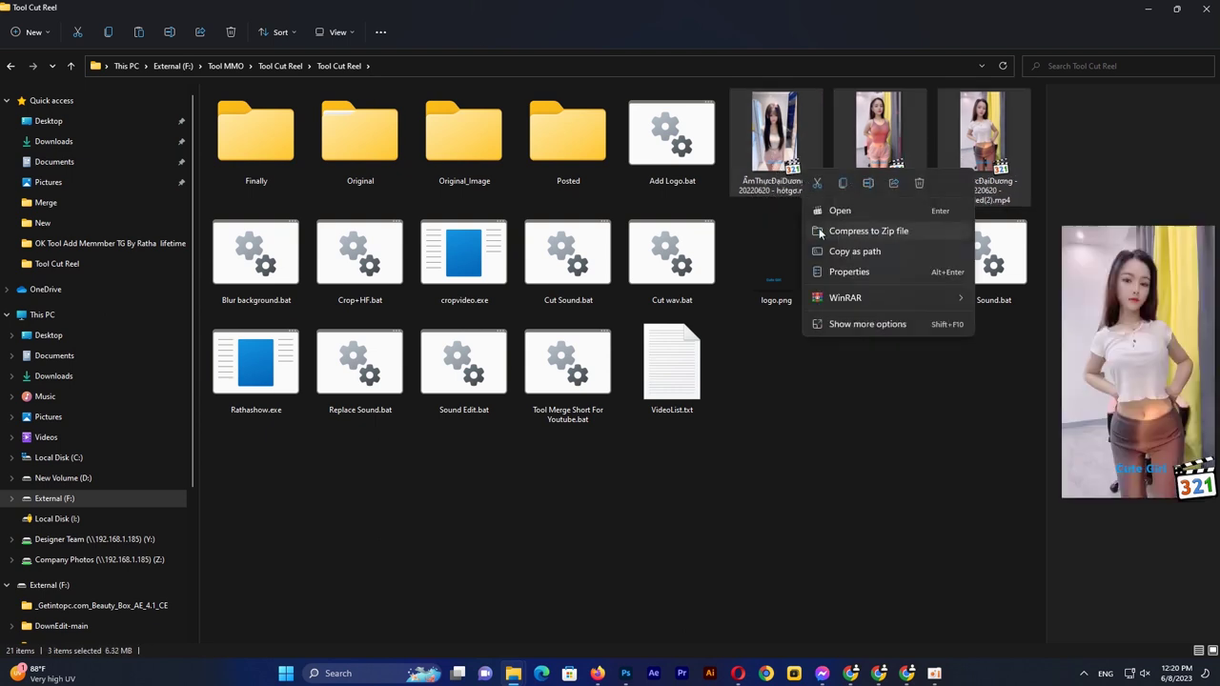
left_click(868, 327)
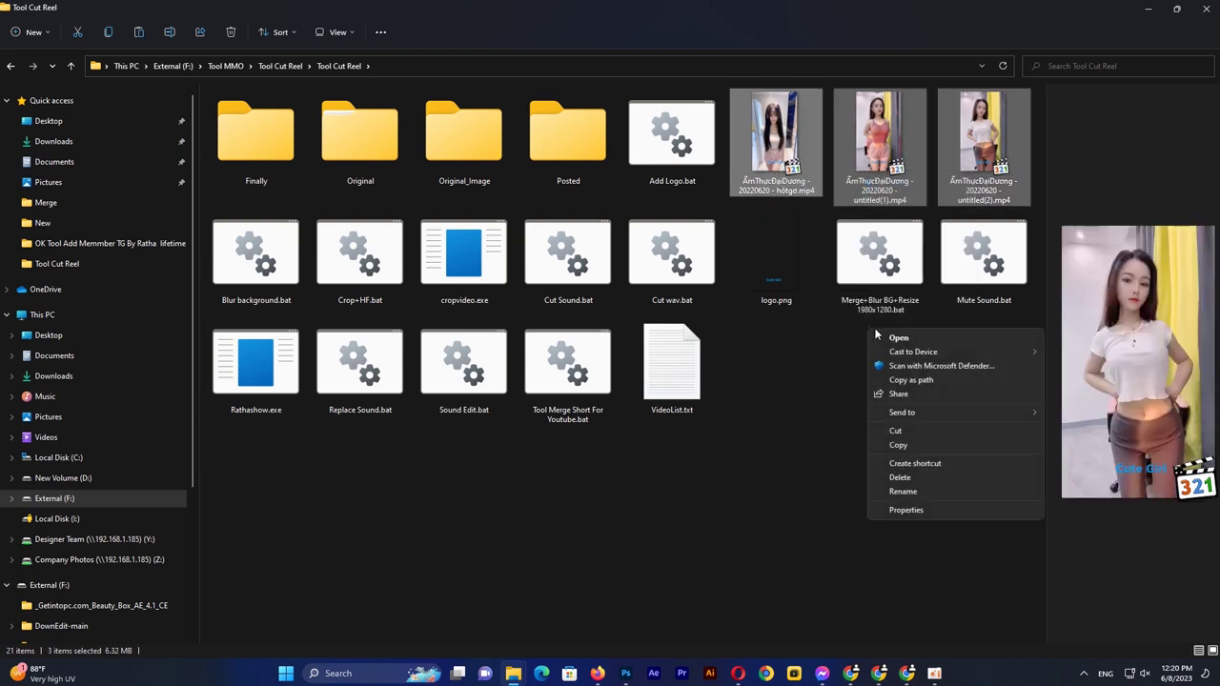
left_click(902, 493)
type("01")
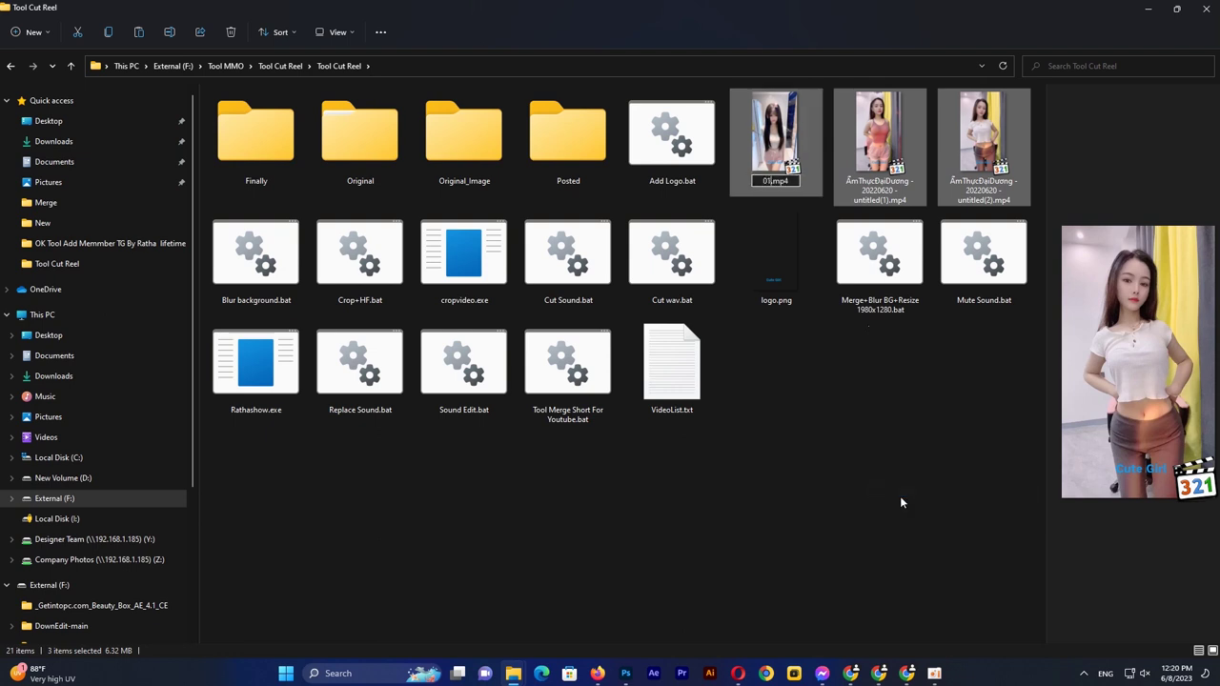
key("Return")
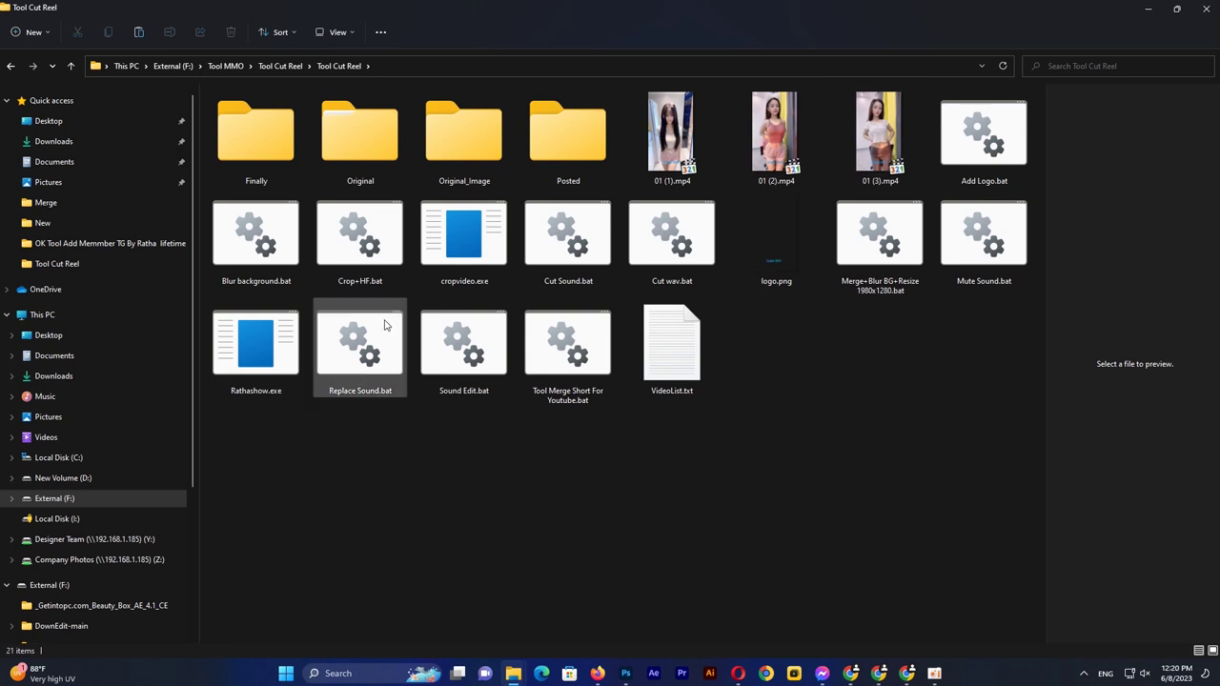
- Run Tool Merge Short For Youtube.bat to merge the videos, entering 1 as the input name
left_click(567, 391)
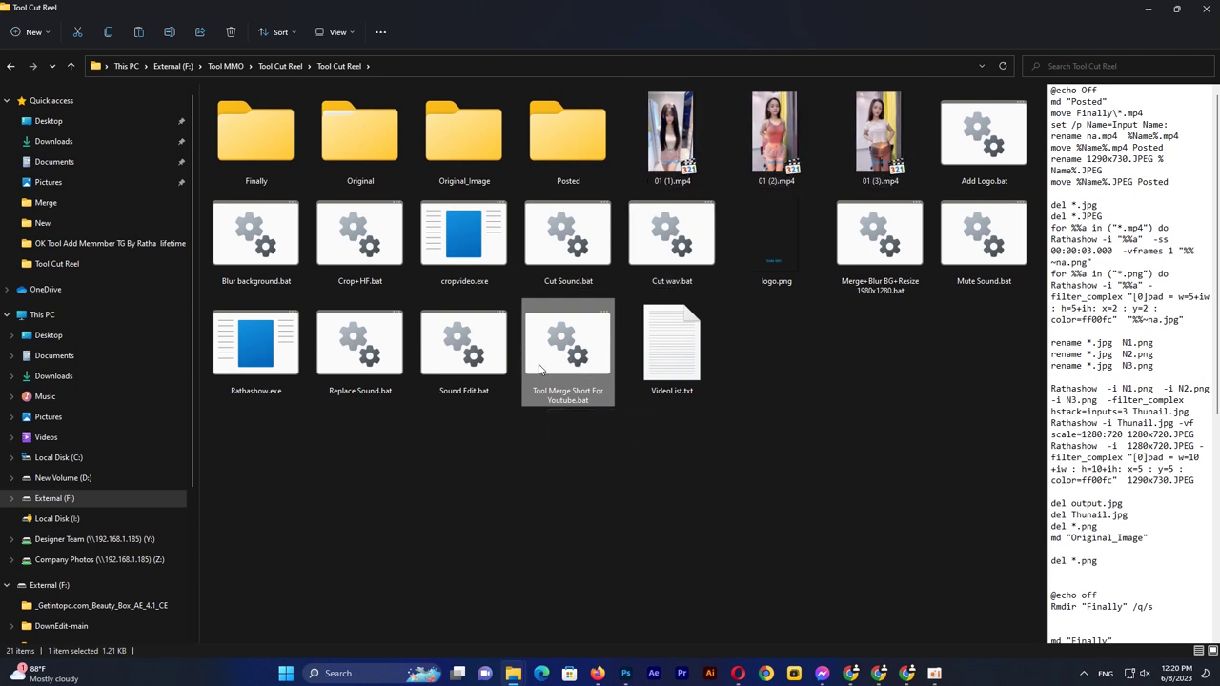
double_click(570, 347)
left_click_drag(422, 95, 713, 263)
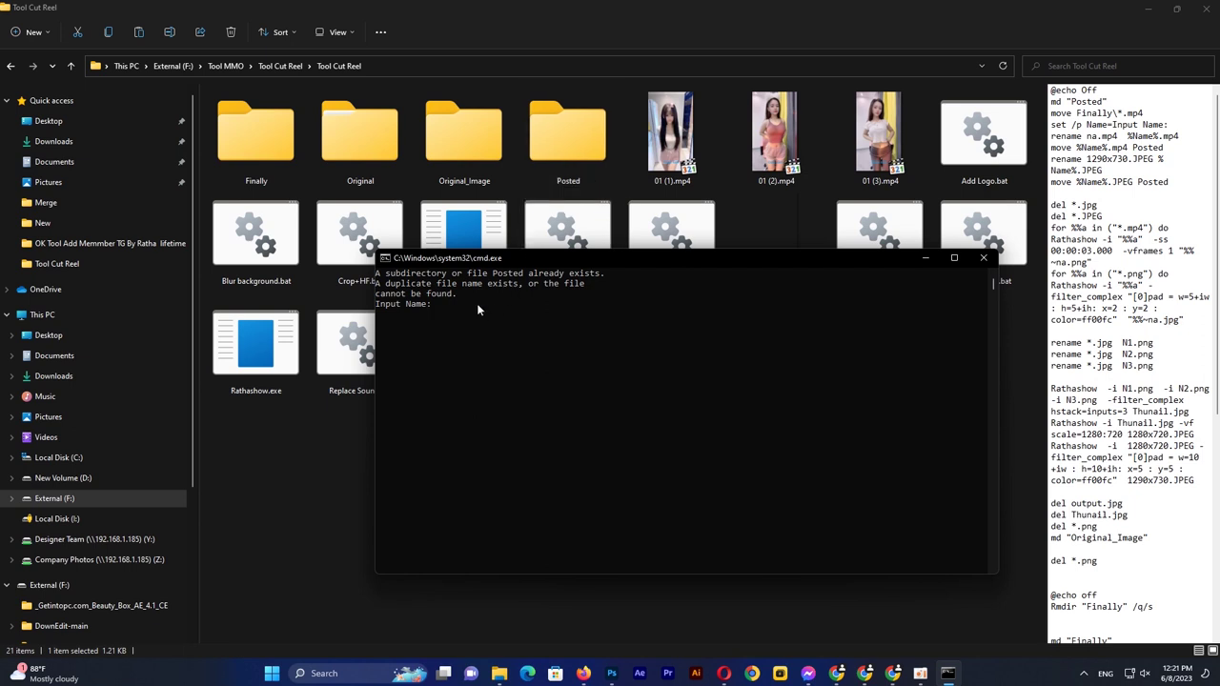
left_click(437, 305)
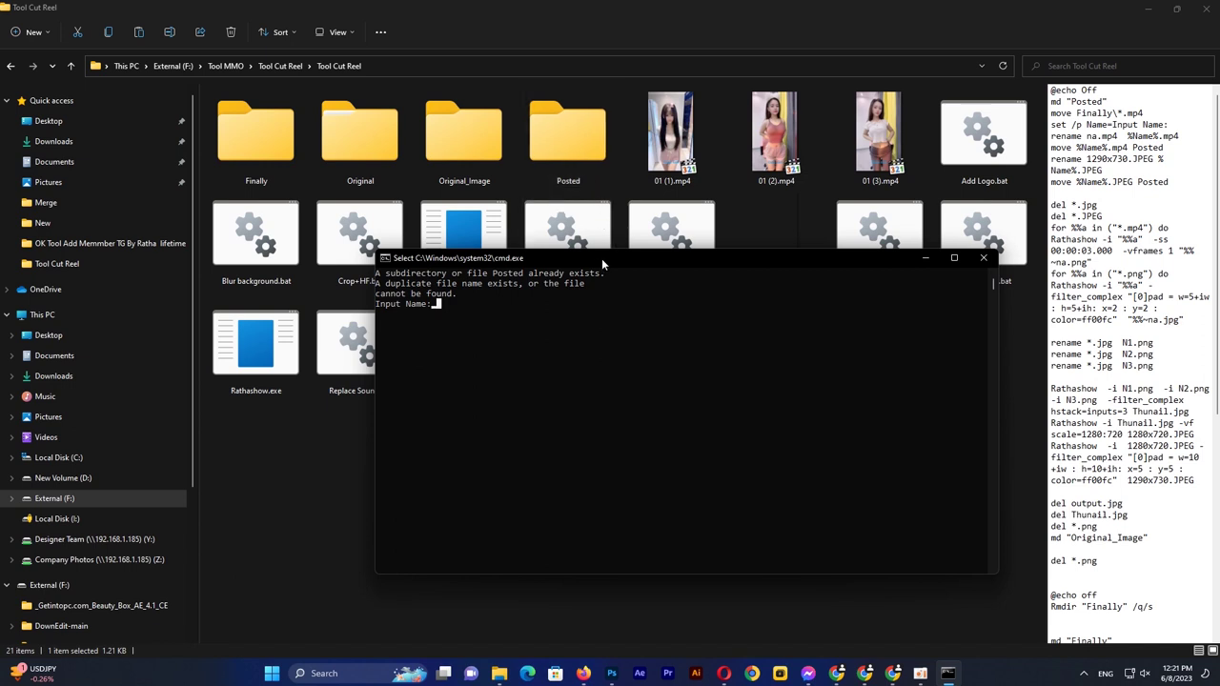
left_click_drag(603, 255, 605, 287)
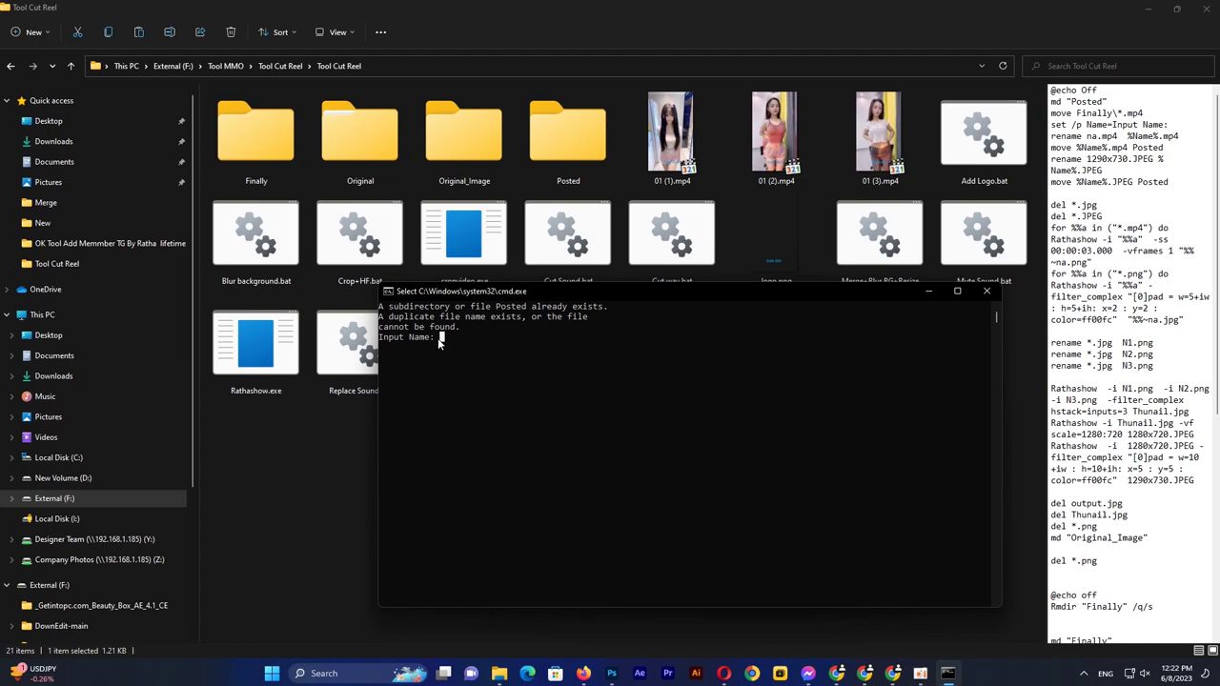
type("1")
key("Return")
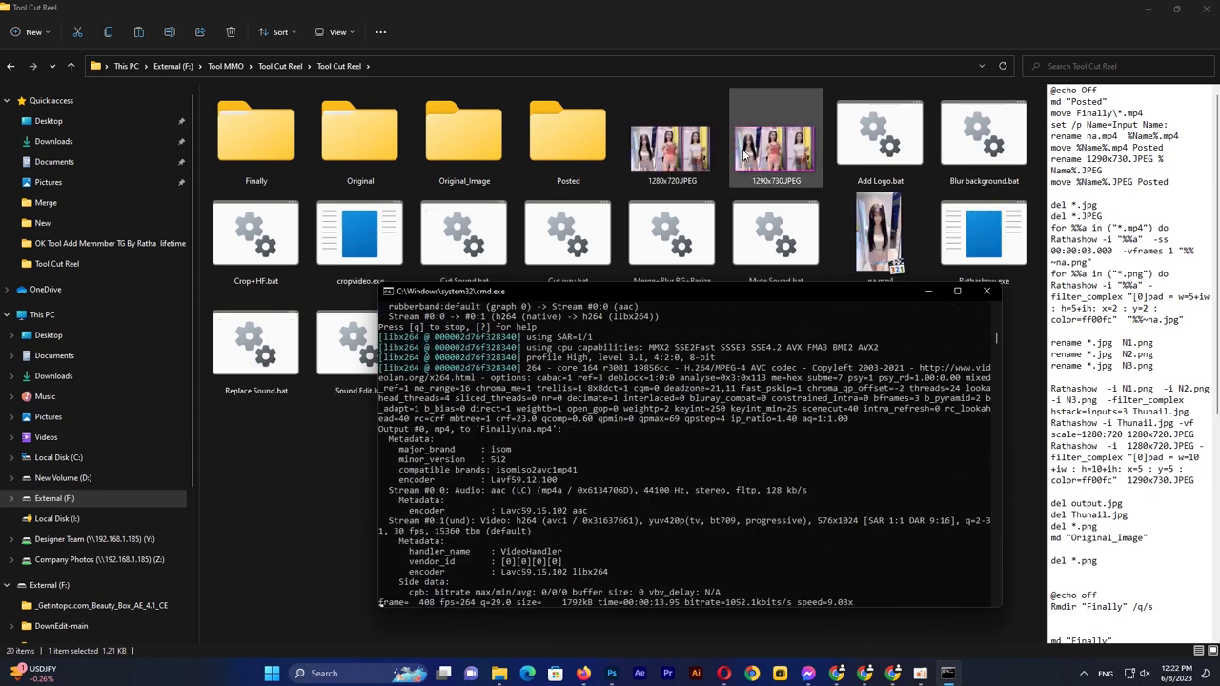
- View the generated thumbnails 1280x720.JPEG and 1290x730.JPEG, comparing them in the image viewer and the preview
left_click(756, 150)
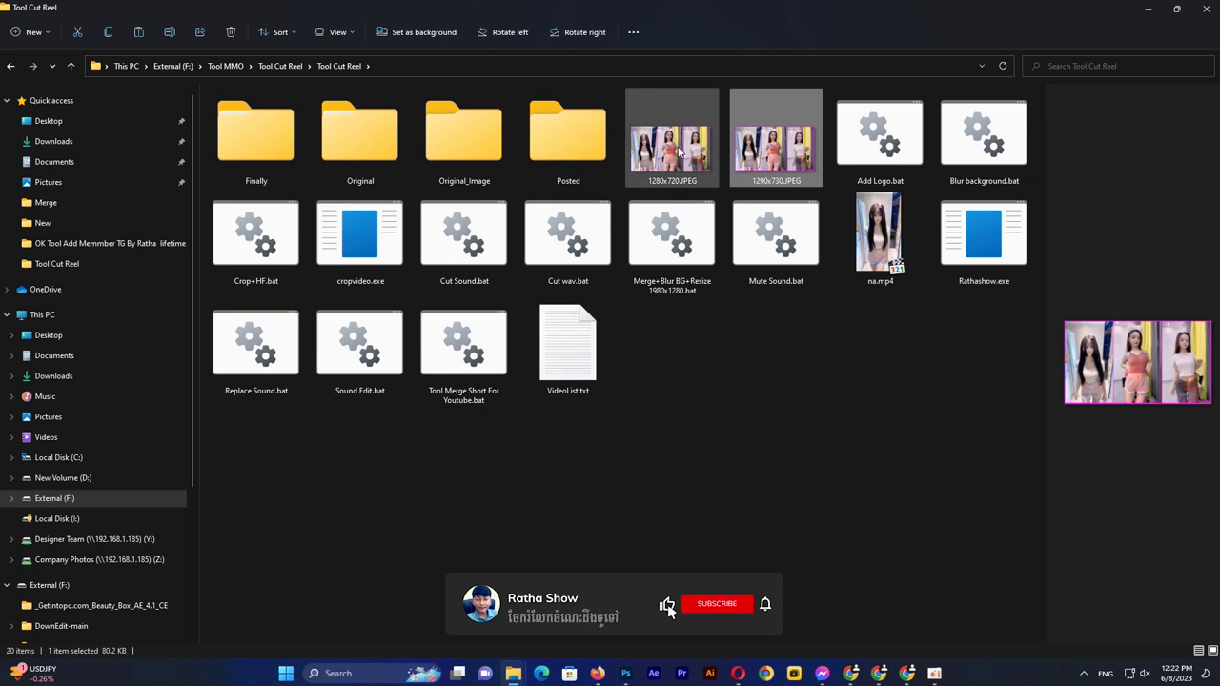
left_click(730, 391)
double_click(647, 177)
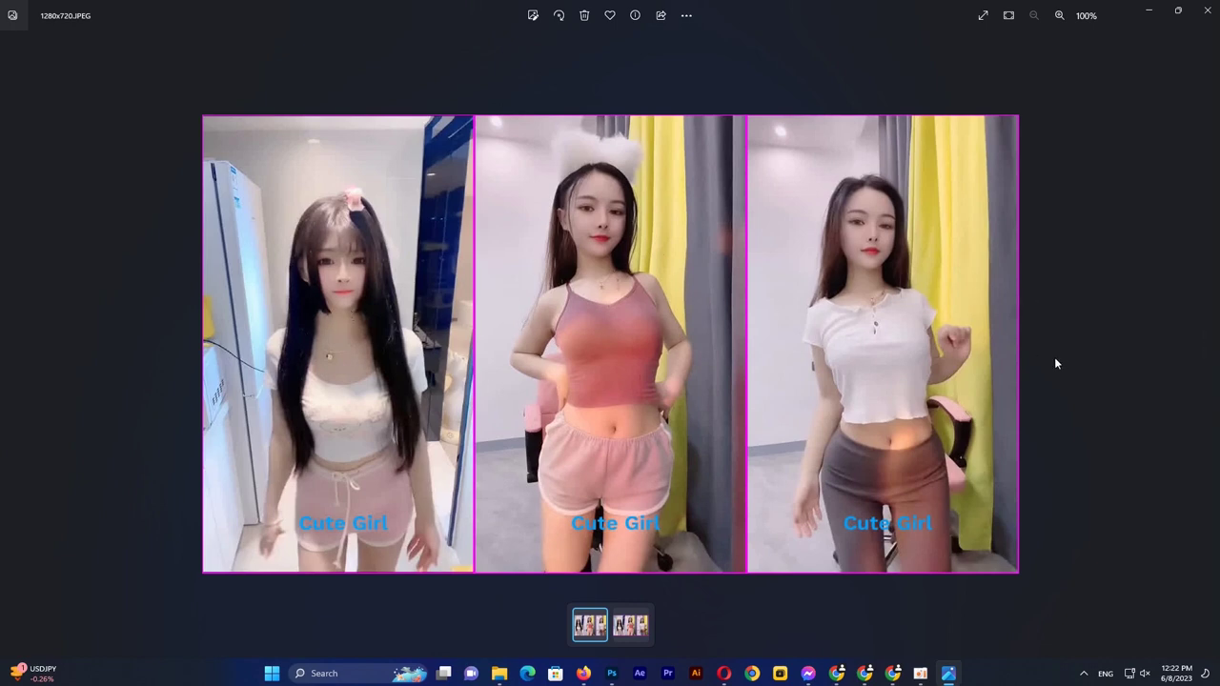
left_click(1207, 350)
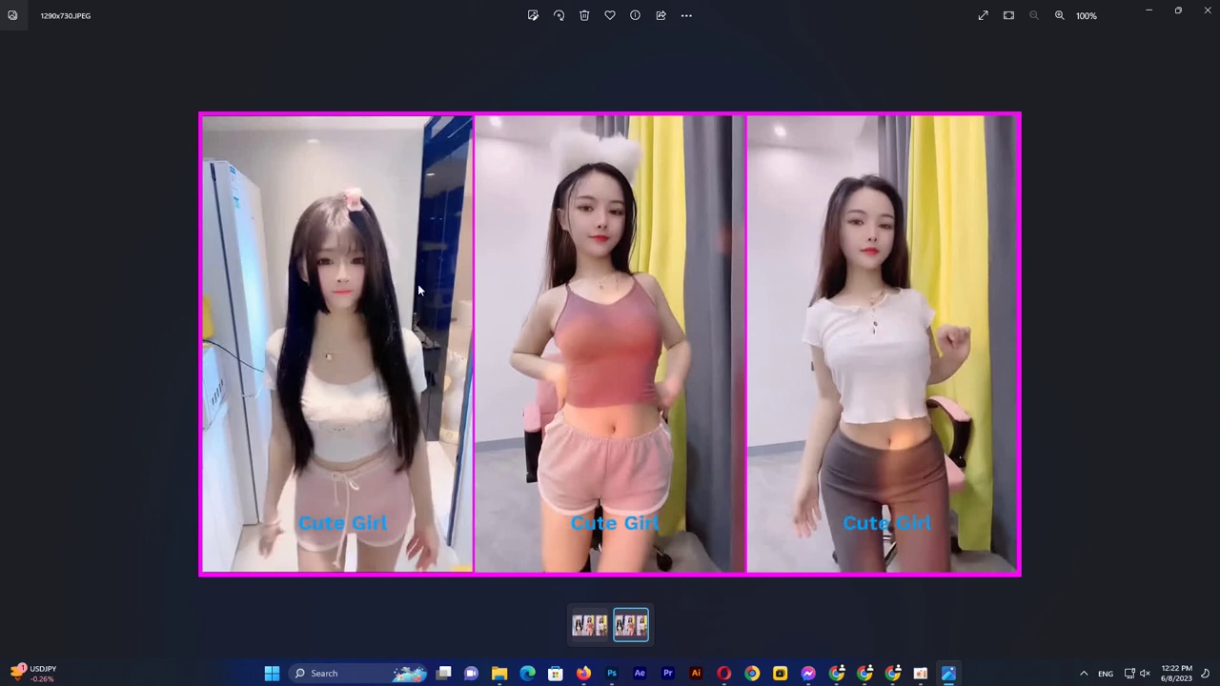
left_click(1207, 10)
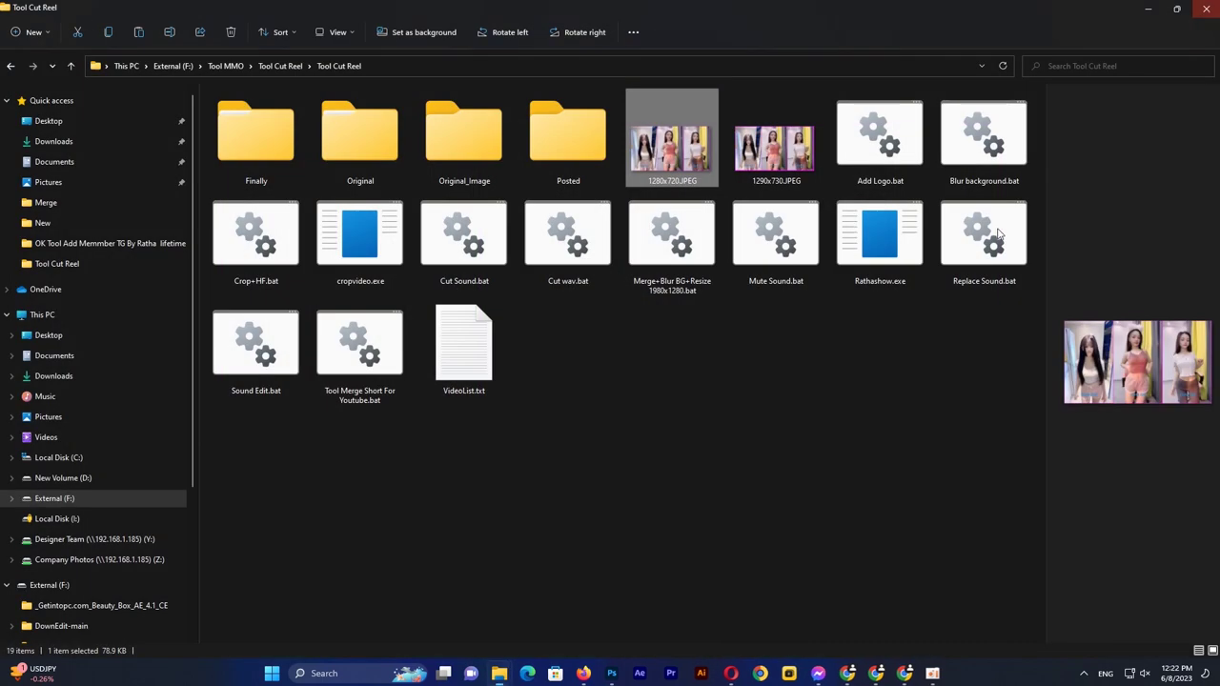
left_click(767, 147)
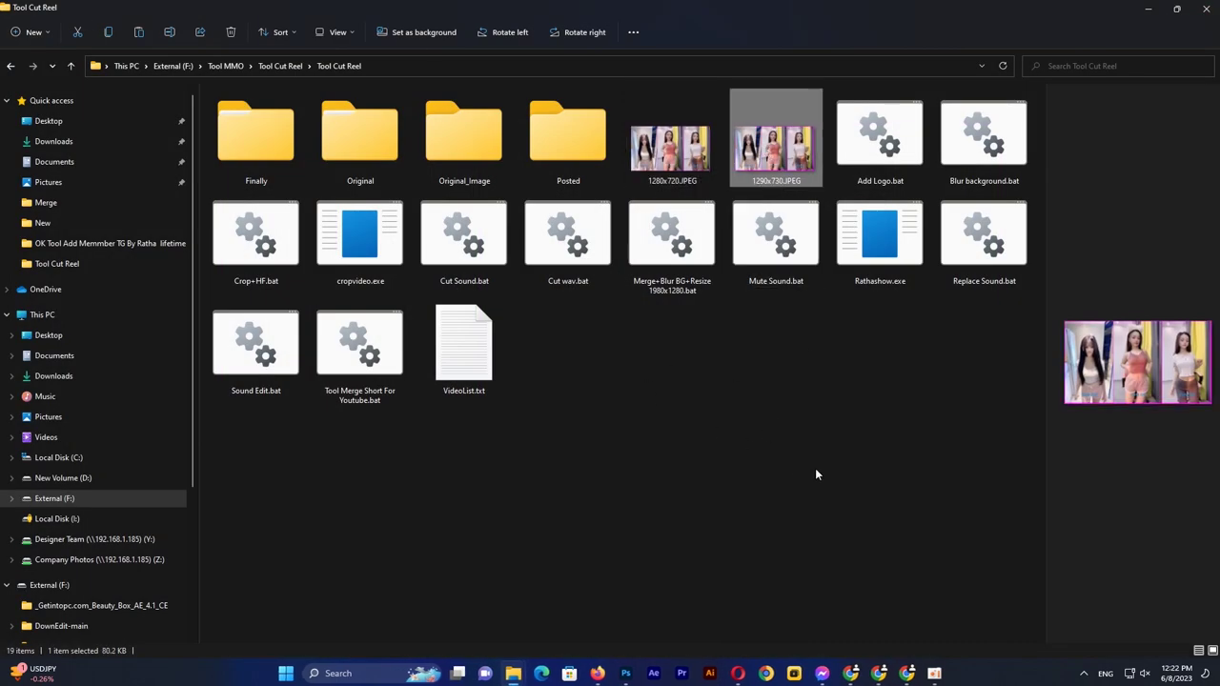
- Play the merged na.mp4 from the Finally folder, skim through its clips, close it and return to the Tool Cut Reel folder
double_click(261, 139)
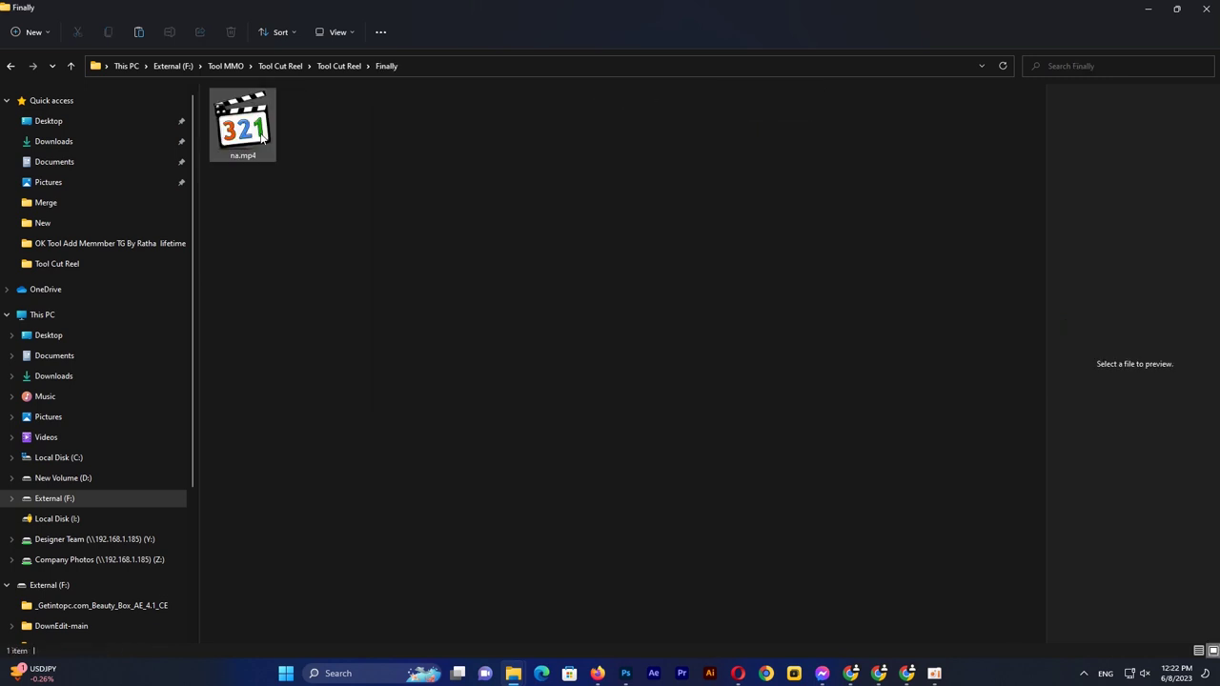
left_click(250, 119)
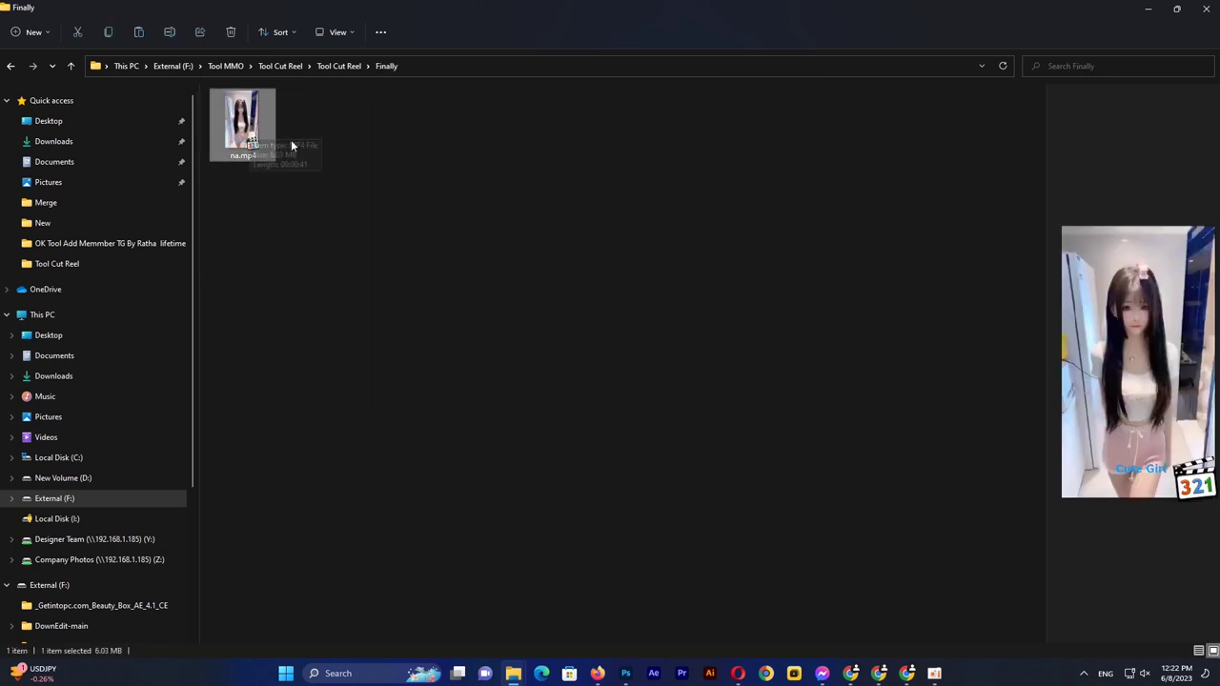
double_click(250, 138)
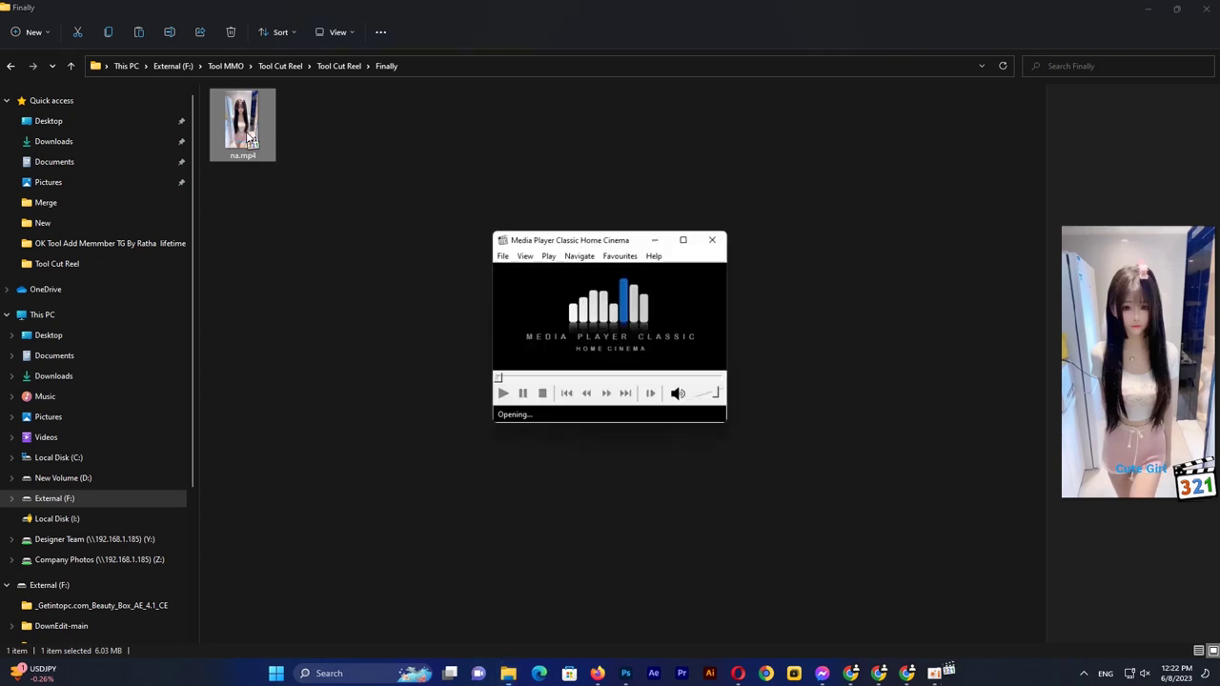
left_click(568, 532)
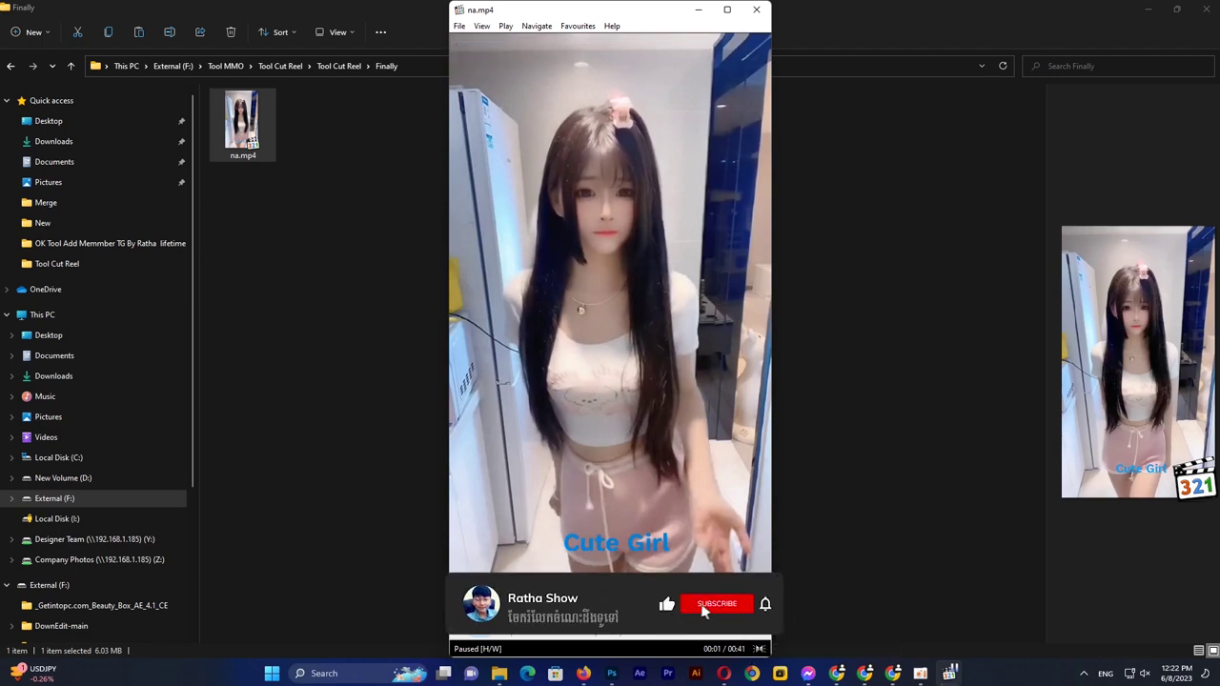
left_click(671, 636)
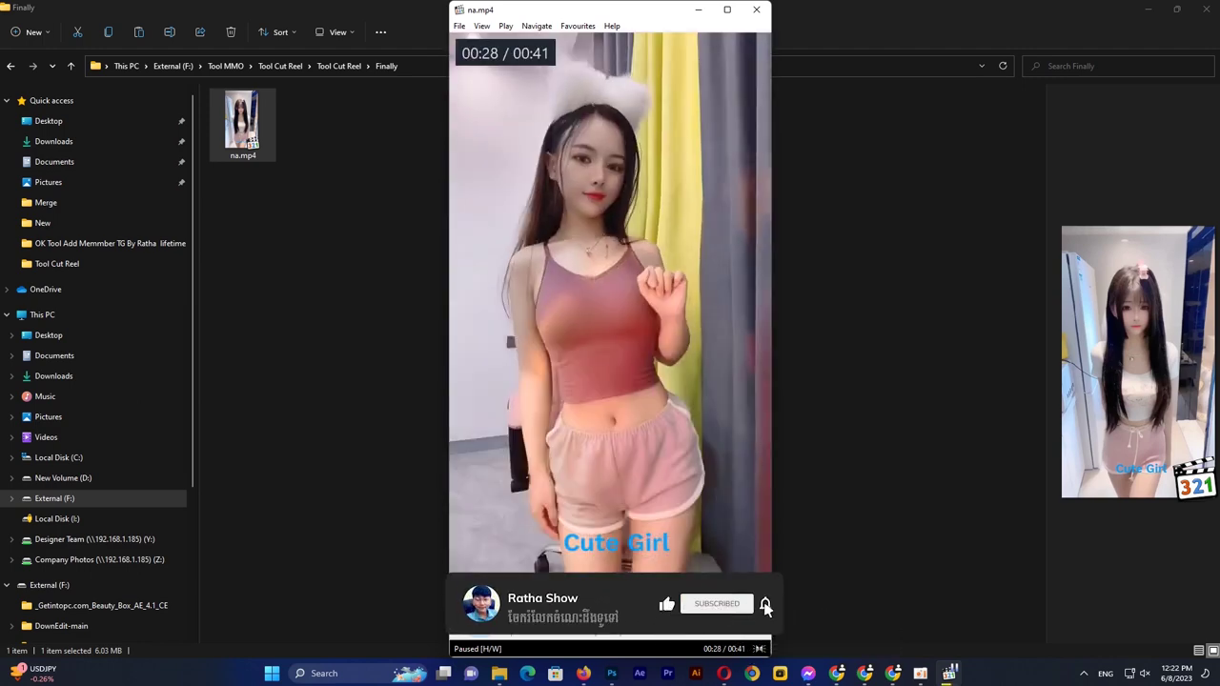
key("Right")
key("Right")
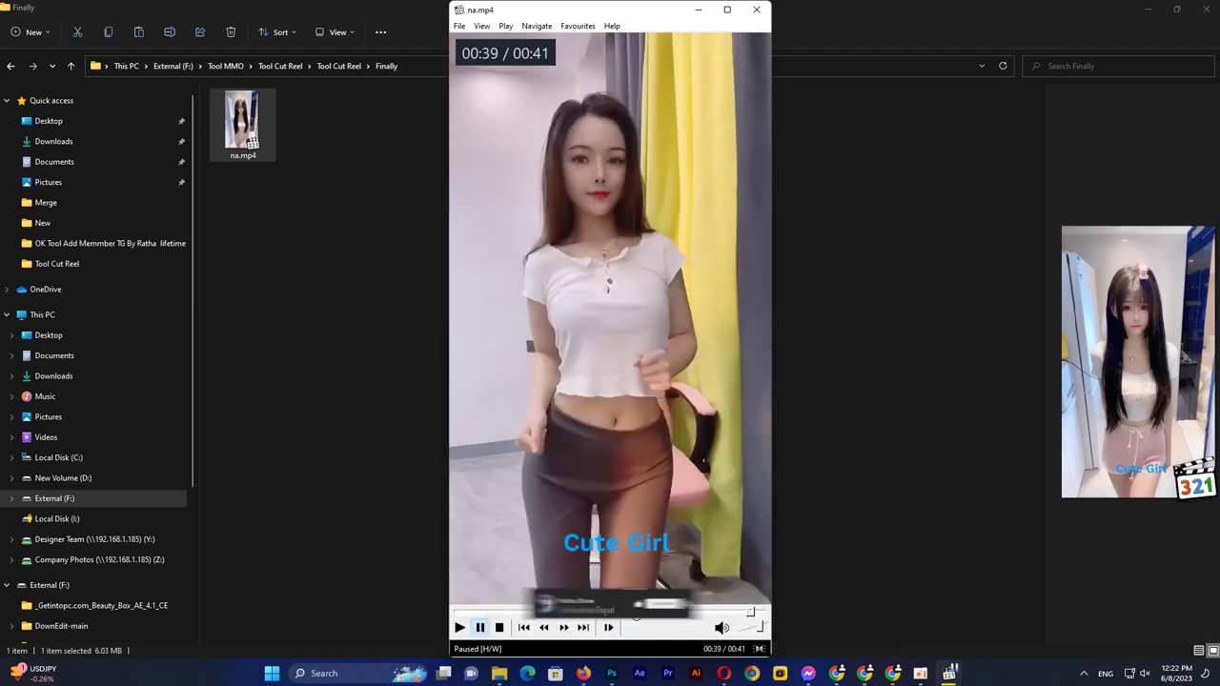
key("Left")
key("Left")
key("Left")
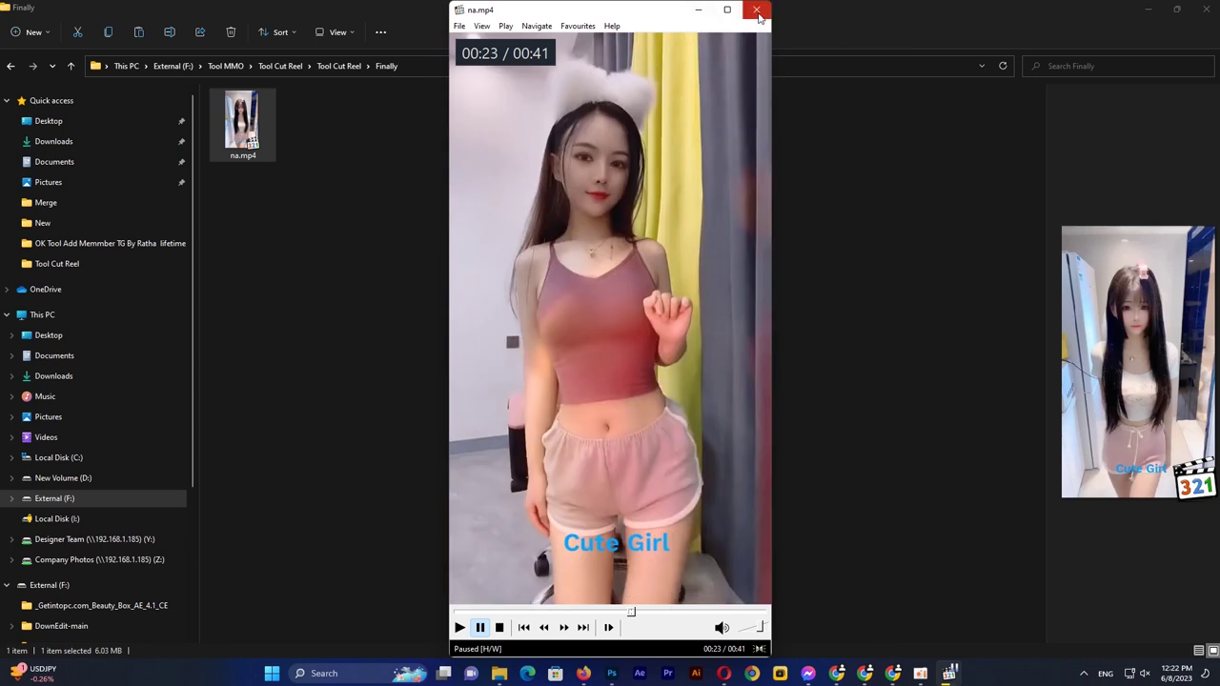
key("alt+F4")
left_click(320, 65)
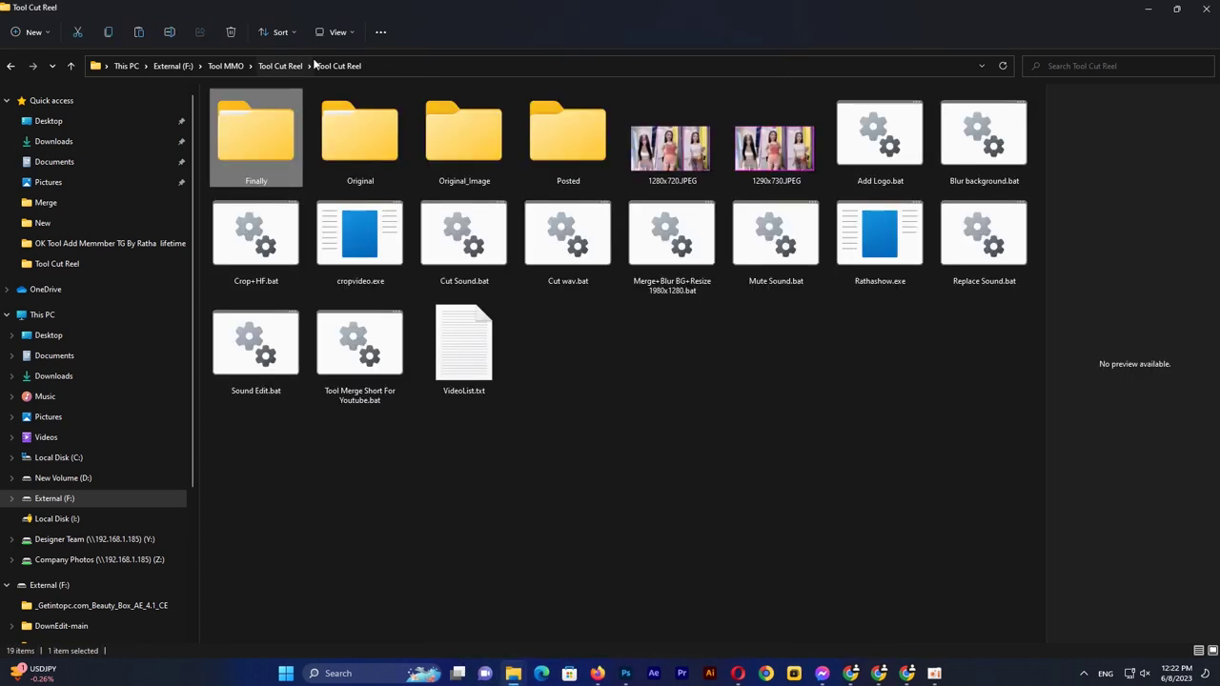
left_click(593, 372)
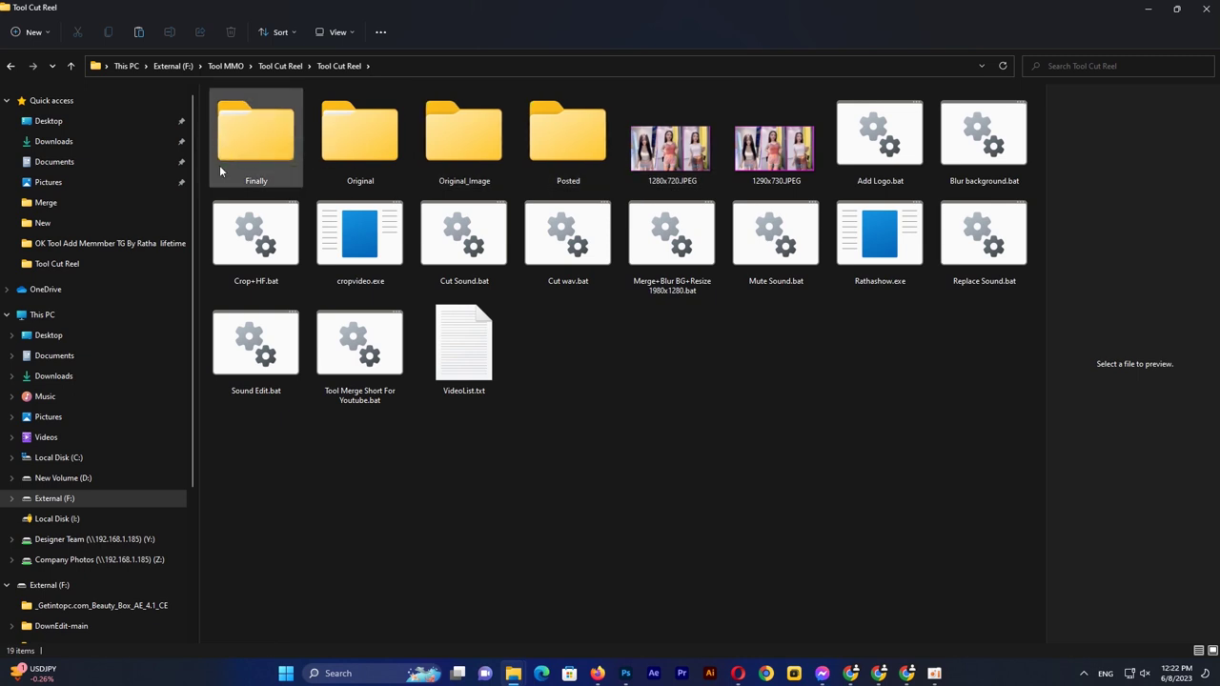
- Paste the three copied MP4 videos into the Tool Cut Reel folder and batch-rename them with the base name 01
mouse_move(518, 677)
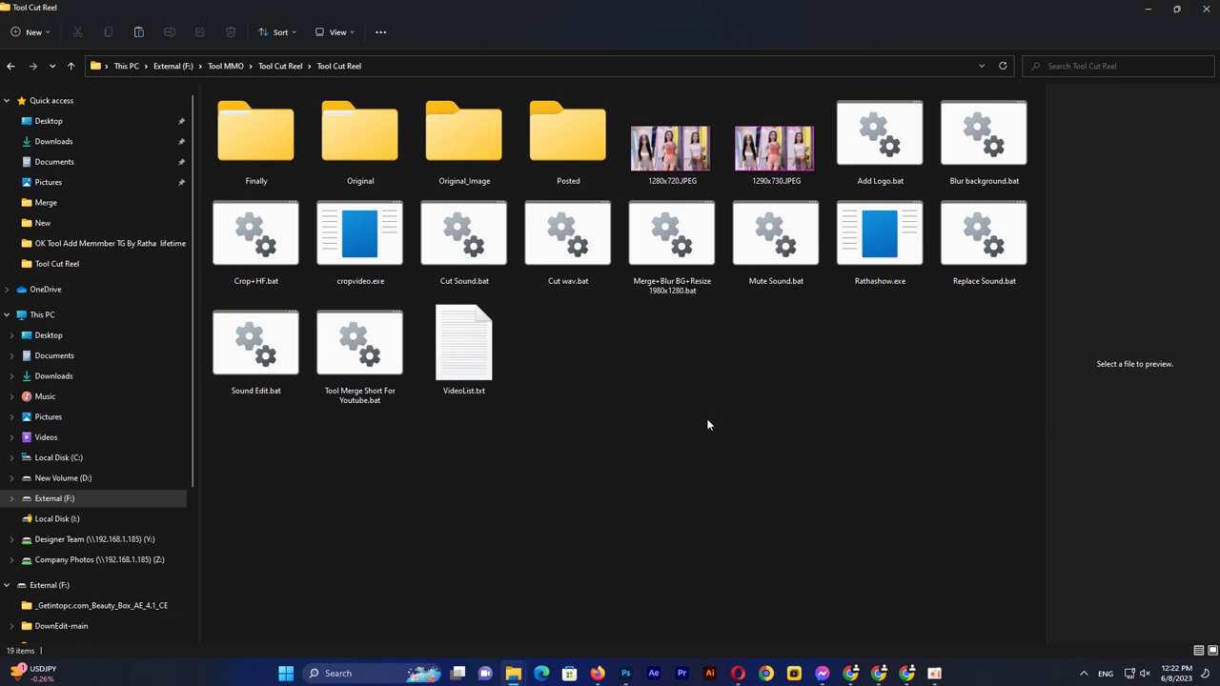
key("ctrl+v")
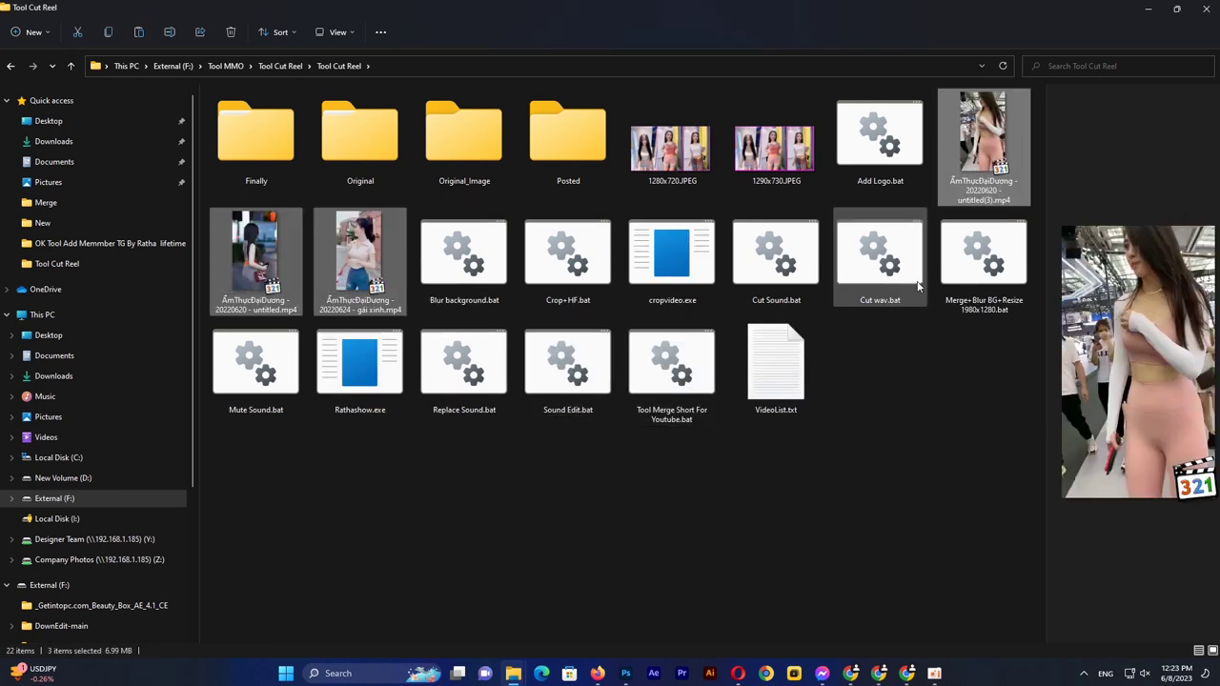
right_click(968, 191)
left_click(1021, 342)
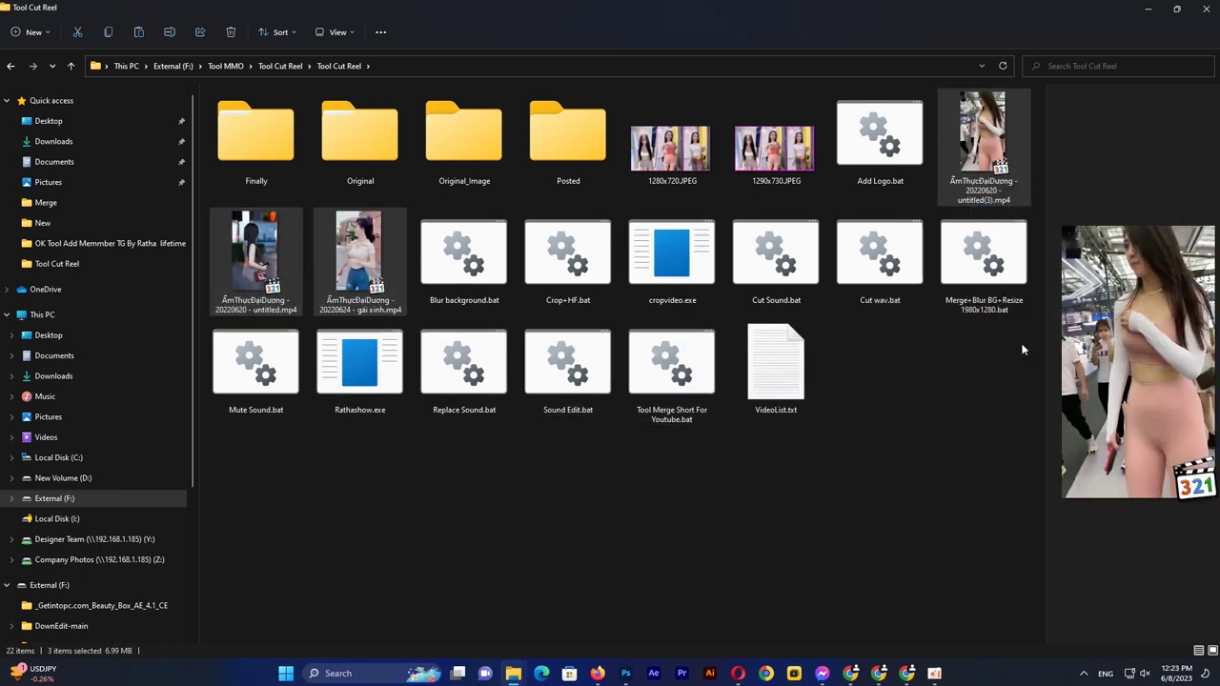
left_click(1060, 507)
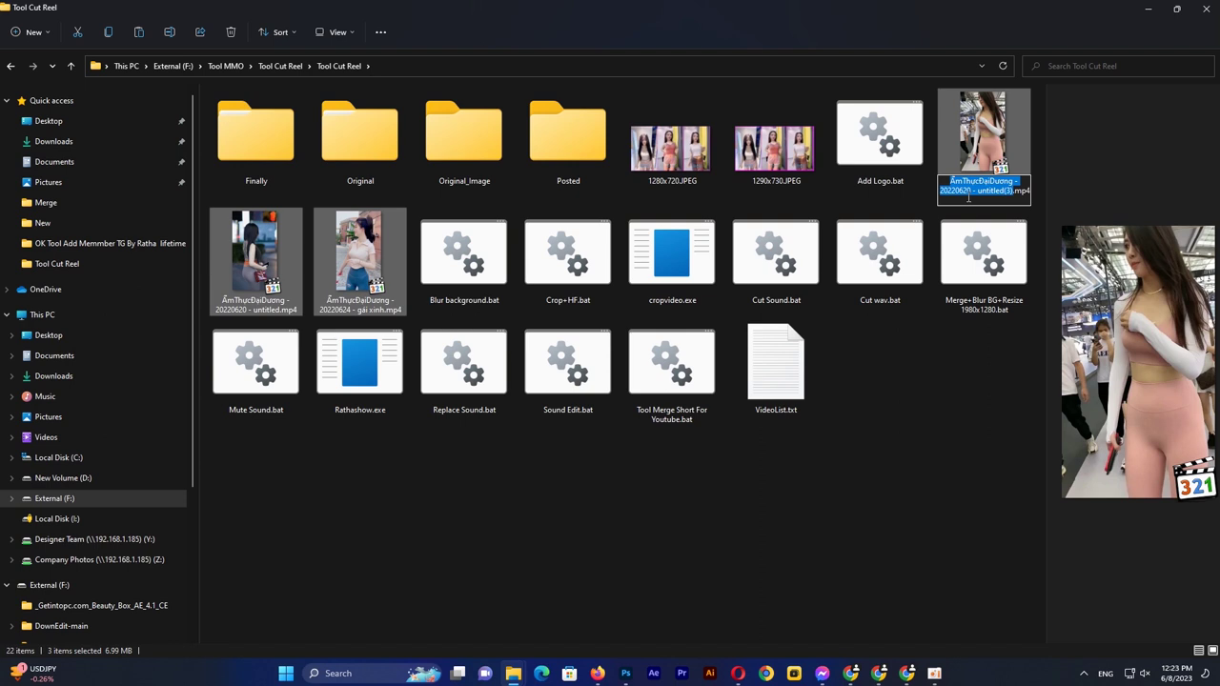
type("01")
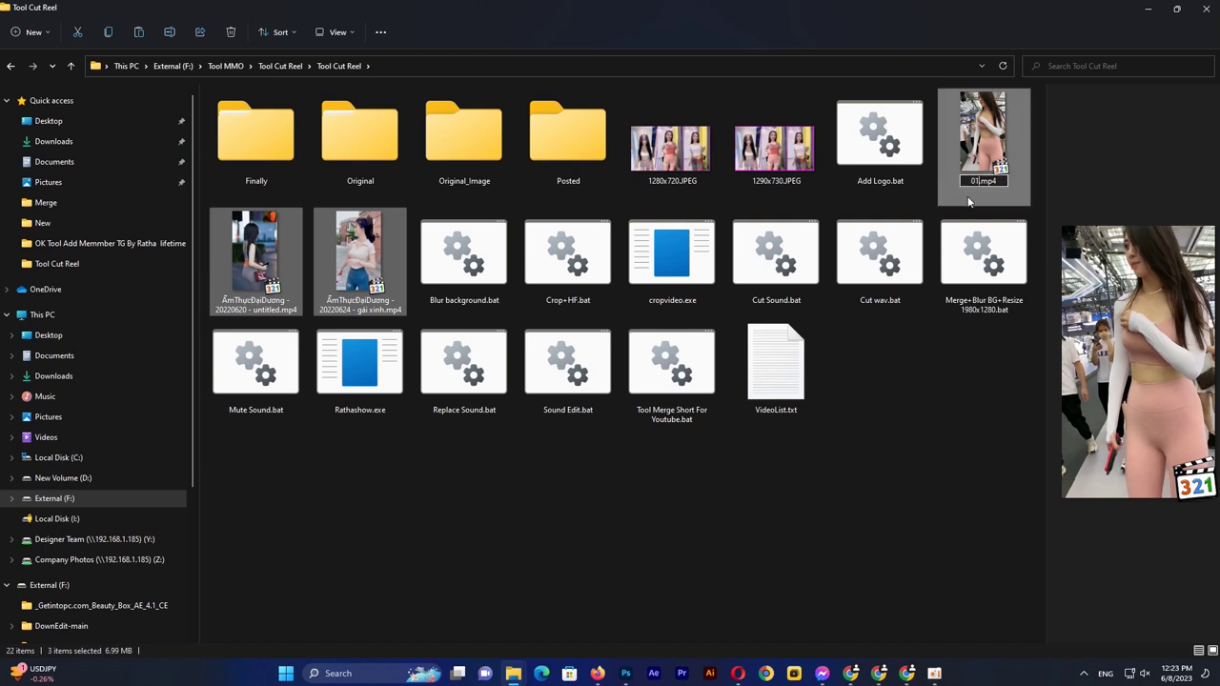
key("Return")
left_click(844, 419)
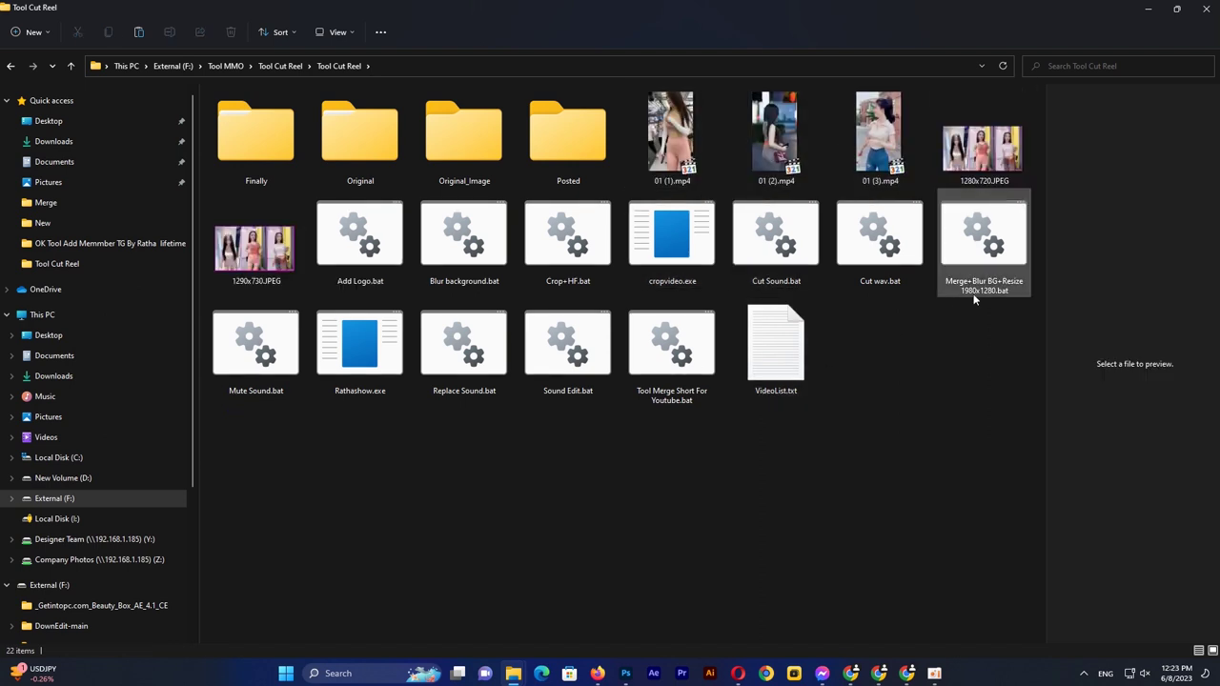
- Run Tool Merge Short For Youtube.bat on the new videos, entering 01 as the input name for the previous result
left_click(671, 354)
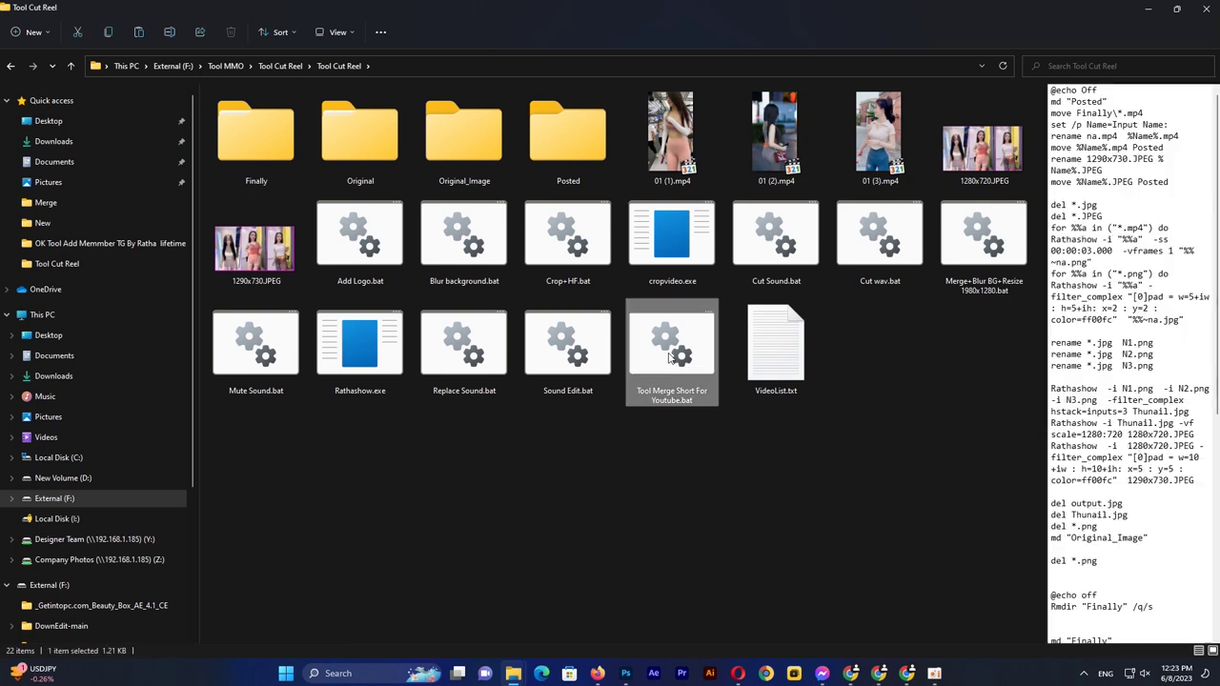
double_click(671, 354)
left_click_drag(267, 144, 541, 278)
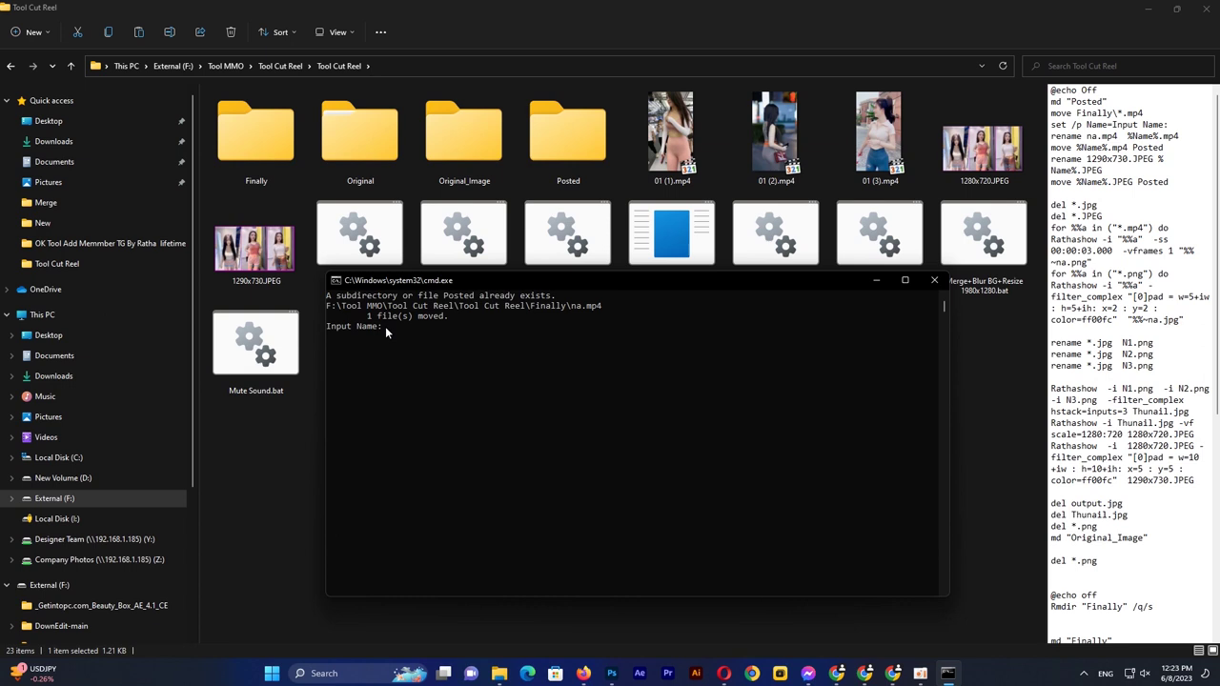
key("Return")
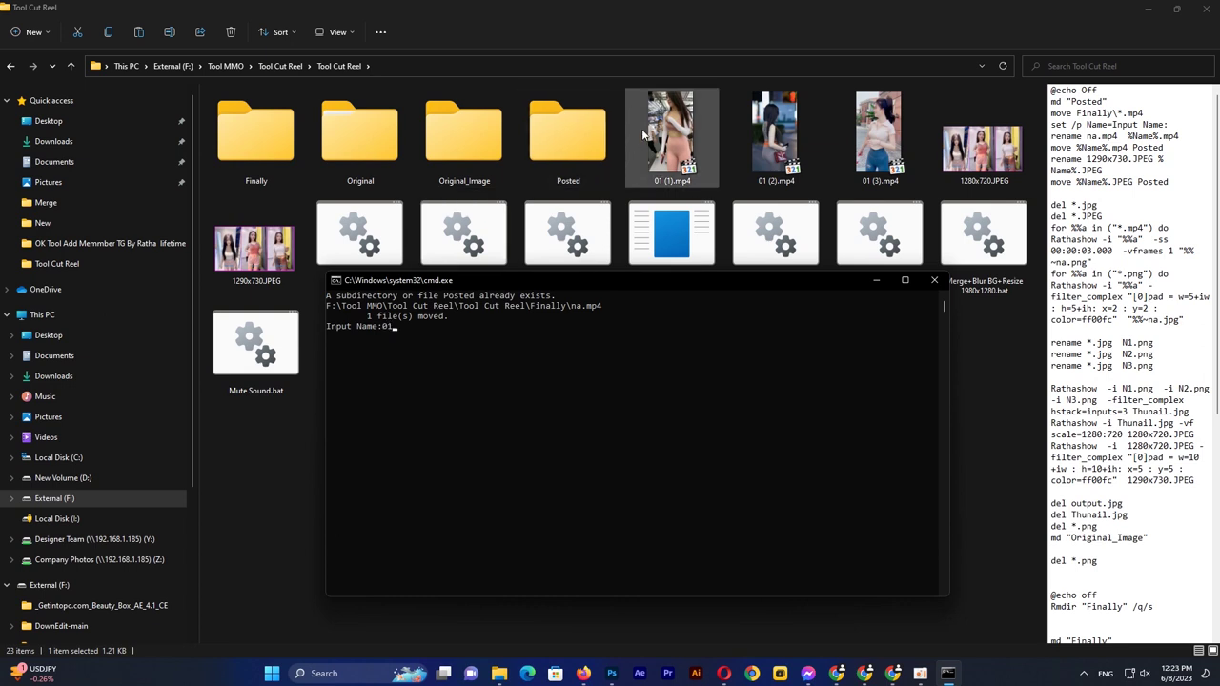
double_click(581, 134)
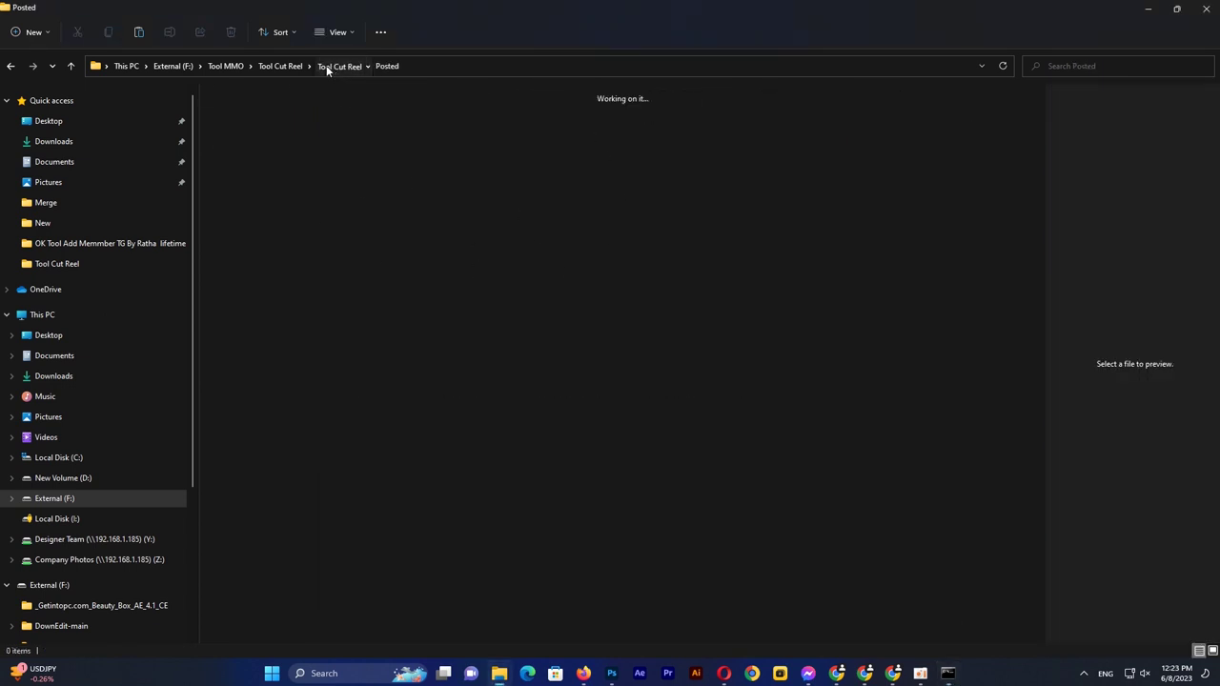
left_click(334, 67)
double_click(329, 207)
left_click(336, 67)
type("01")
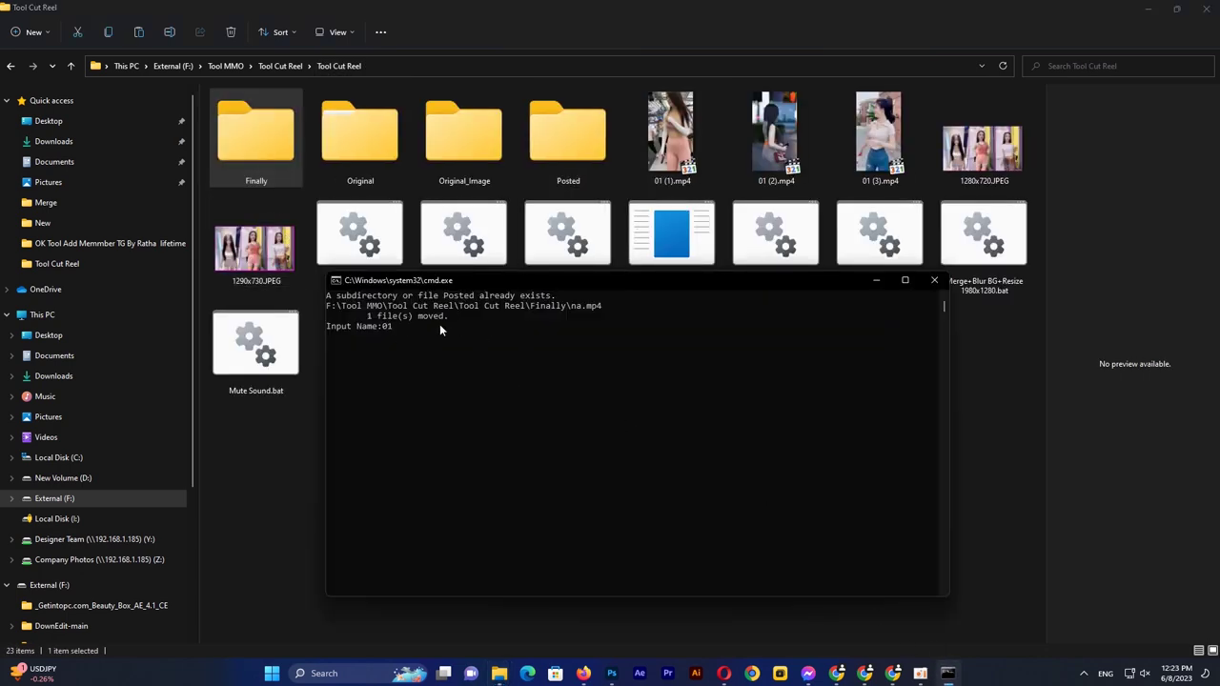
key("Return")
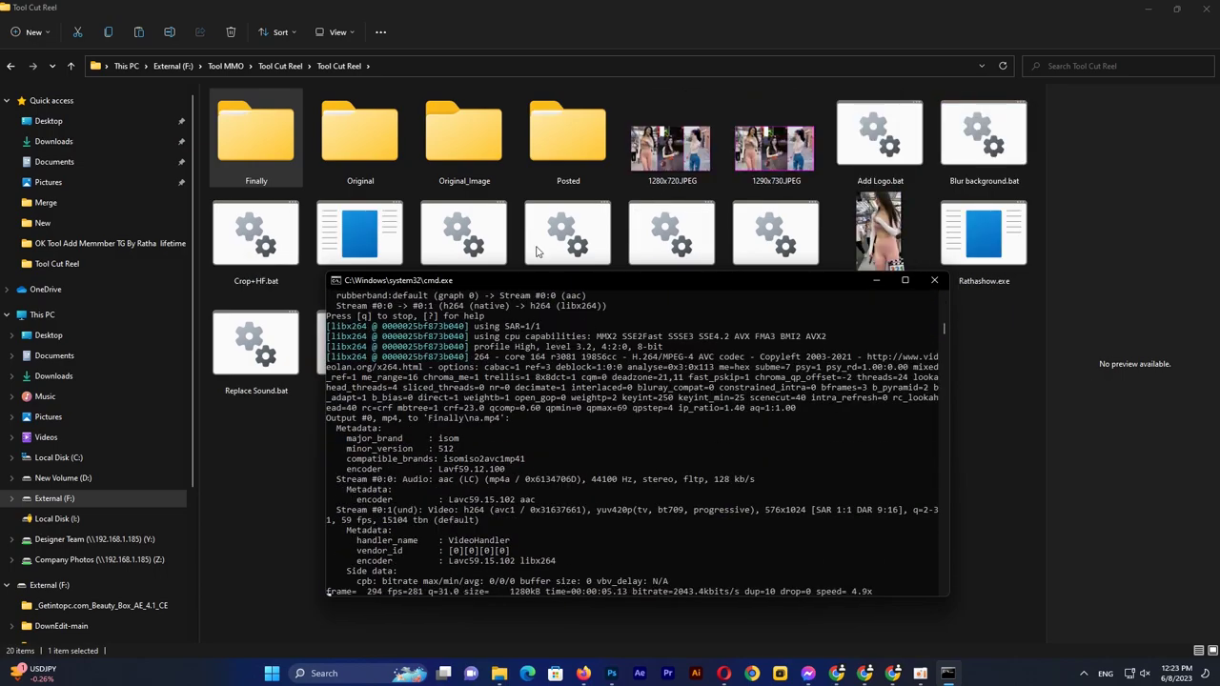
- Check the archived 01.JPEG and 01.mp4 in the Posted folder at a larger icon size, and return to the Tool Cut Reel folder
double_click(568, 138)
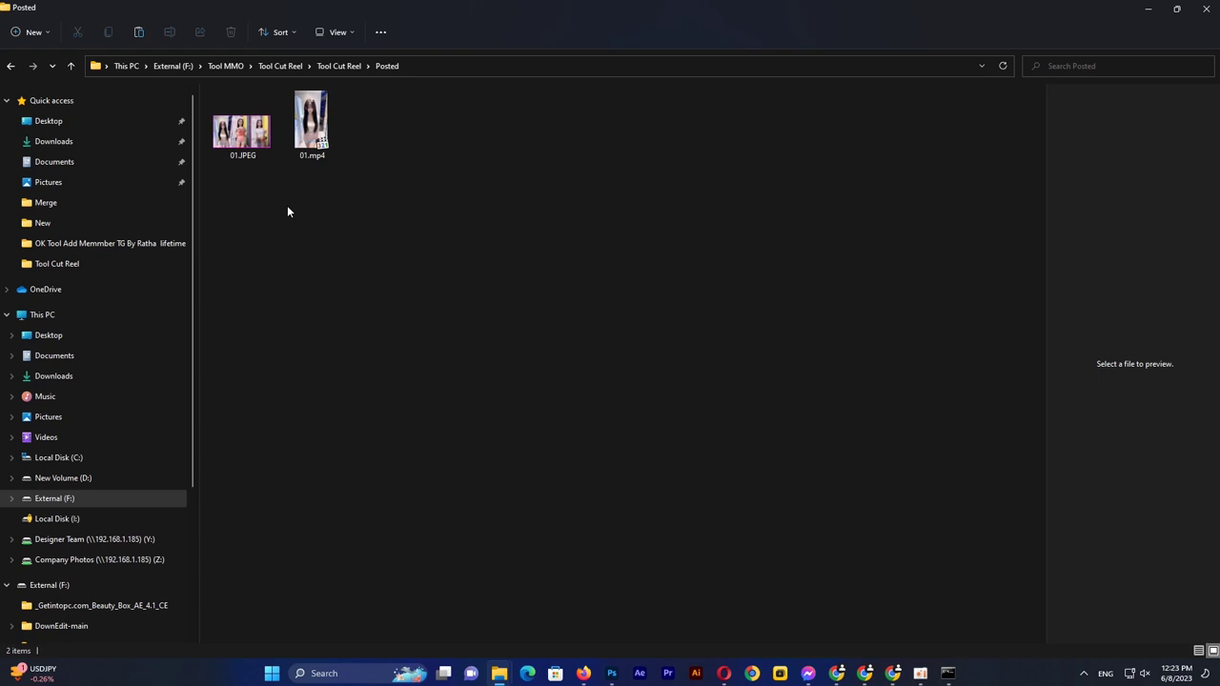
scroll(281, 174, "up", 5, "ctrl")
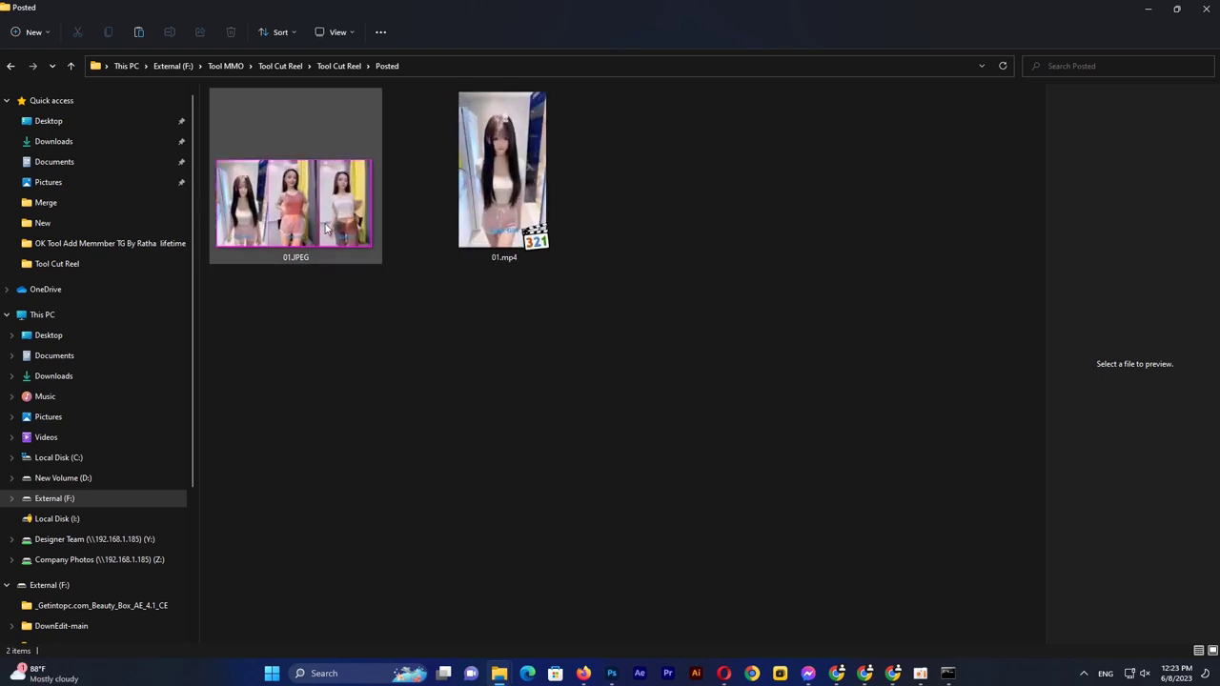
left_click(352, 67)
left_click(664, 483)
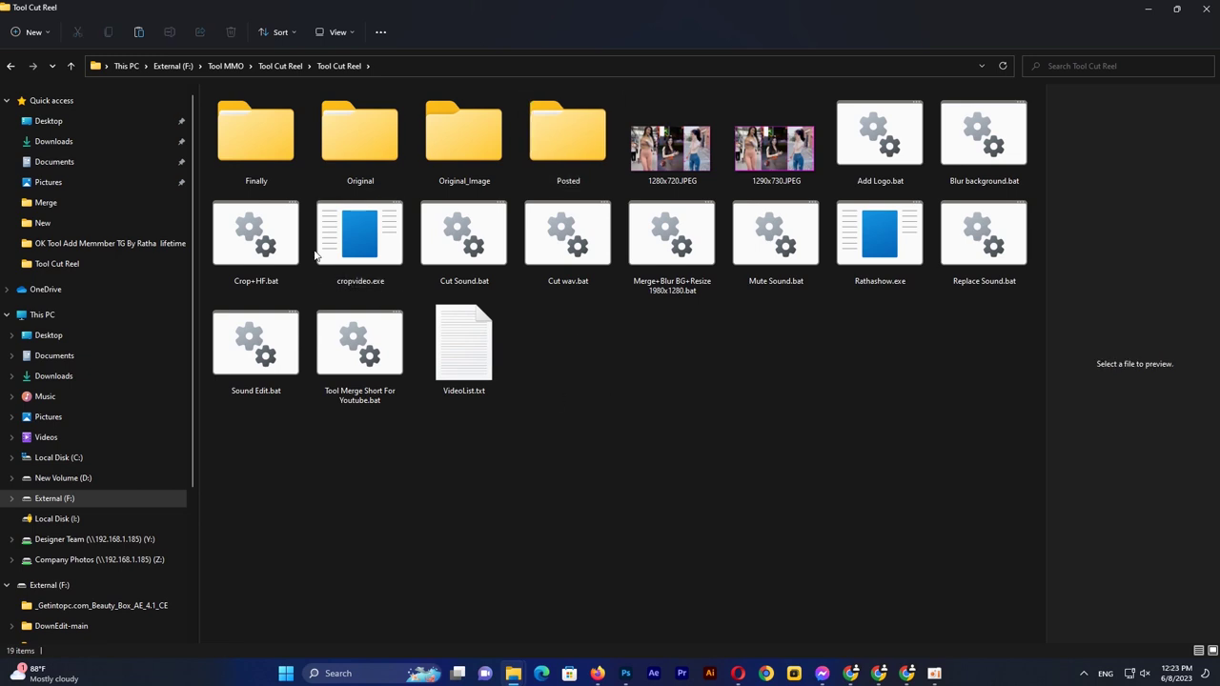
- Open the newly generated thumbnail 1280x720.JPEG in the image viewer and close it again
mouse_move(251, 128)
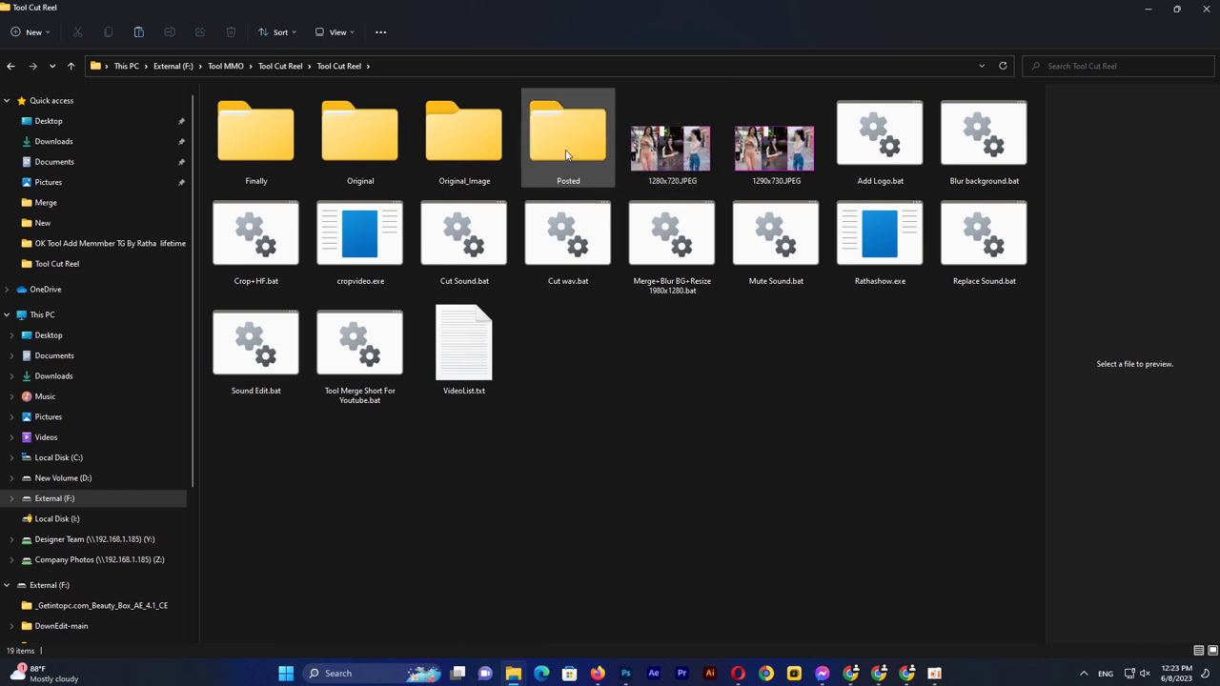
mouse_move(566, 155)
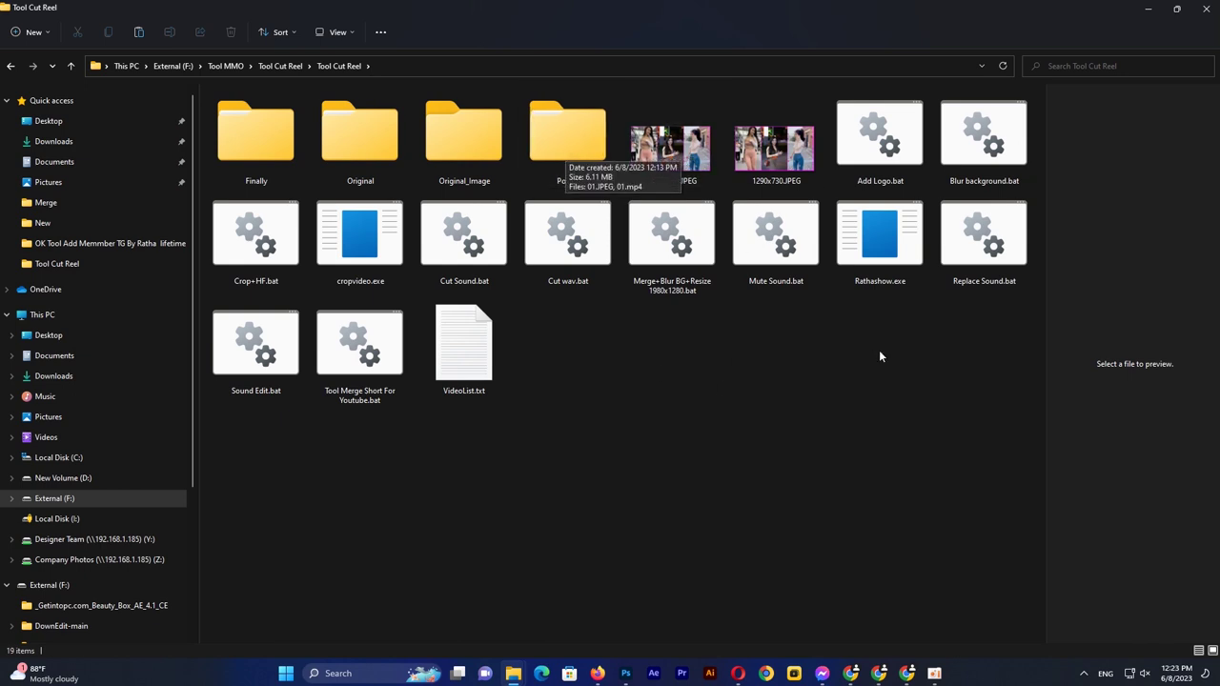
left_click(690, 149)
double_click(690, 149)
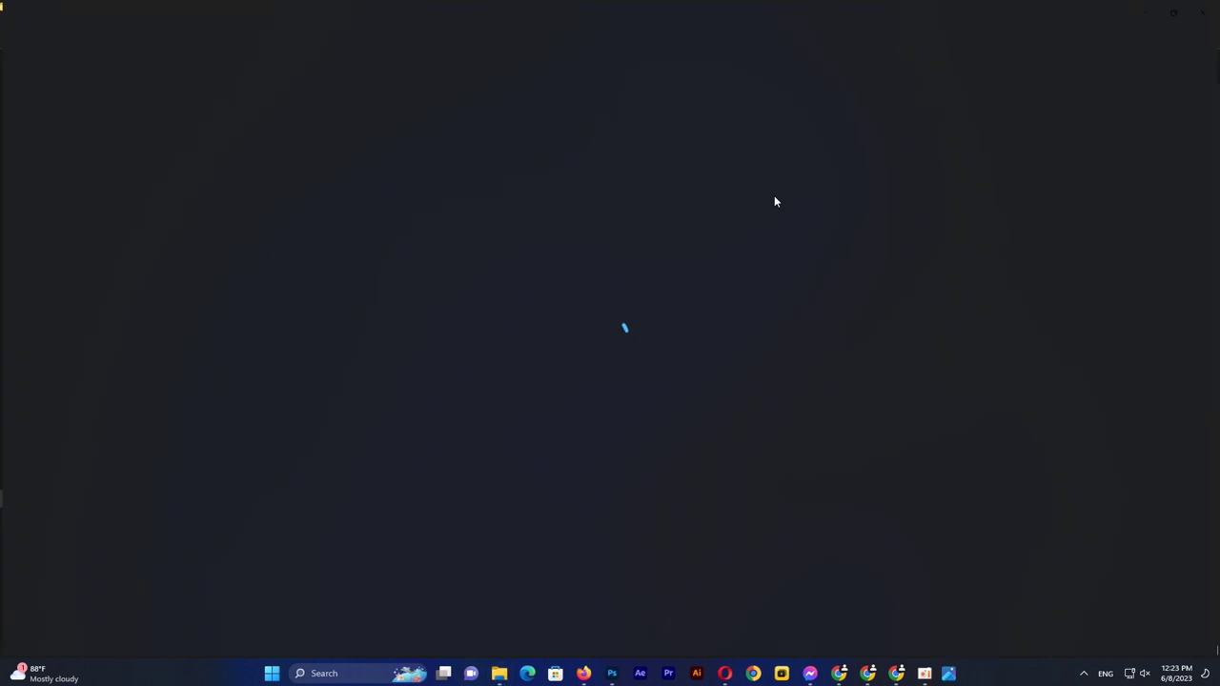
left_click(1207, 10)
- Play the new na.mp4 from the Finally folder, skip through its clips, close the player and return to the Tool Cut Reel folder
double_click(273, 134)
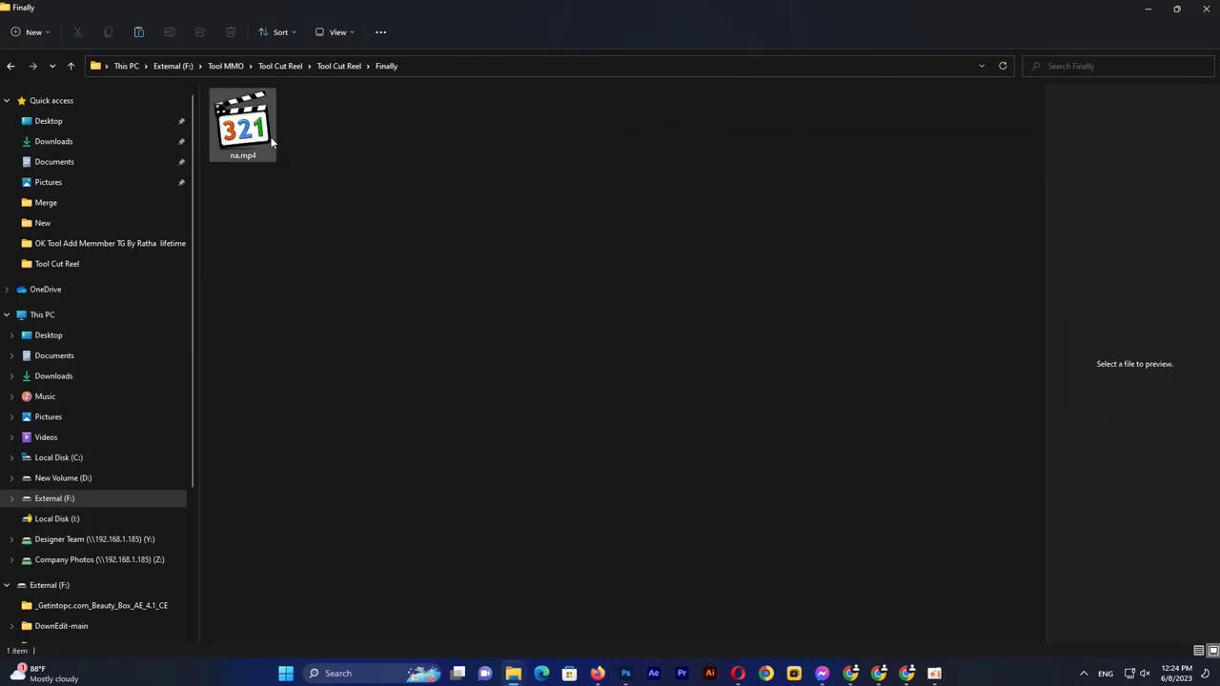
double_click(249, 129)
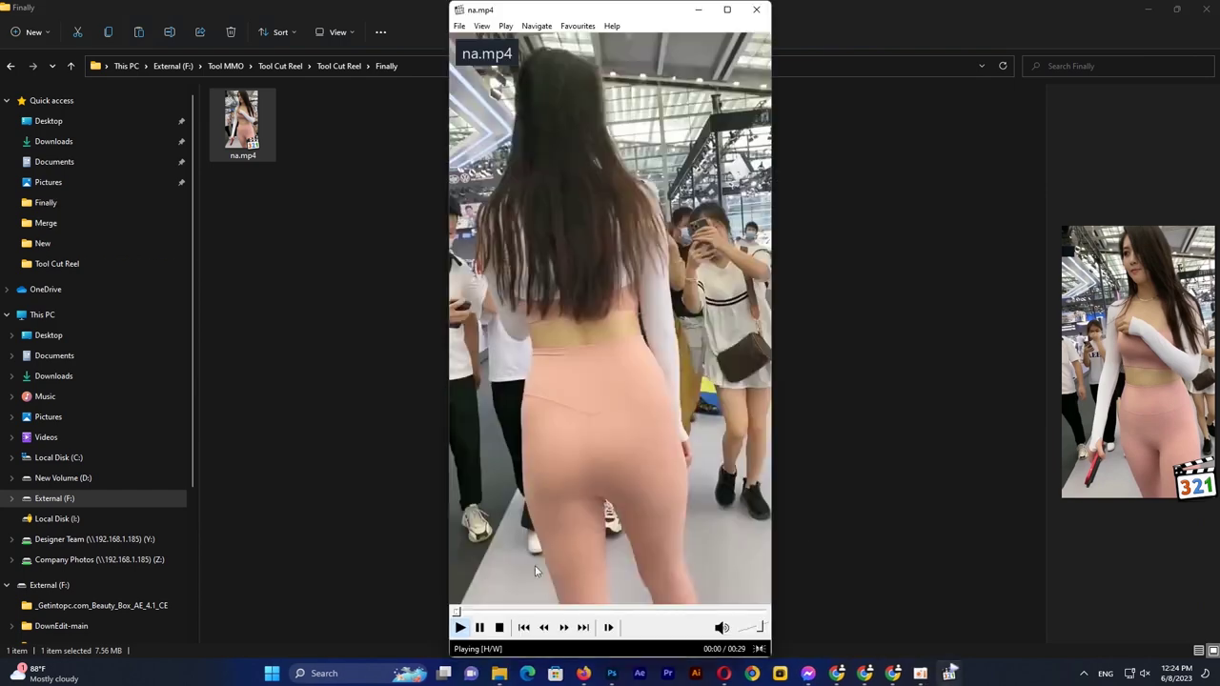
left_click_drag(548, 615, 686, 613)
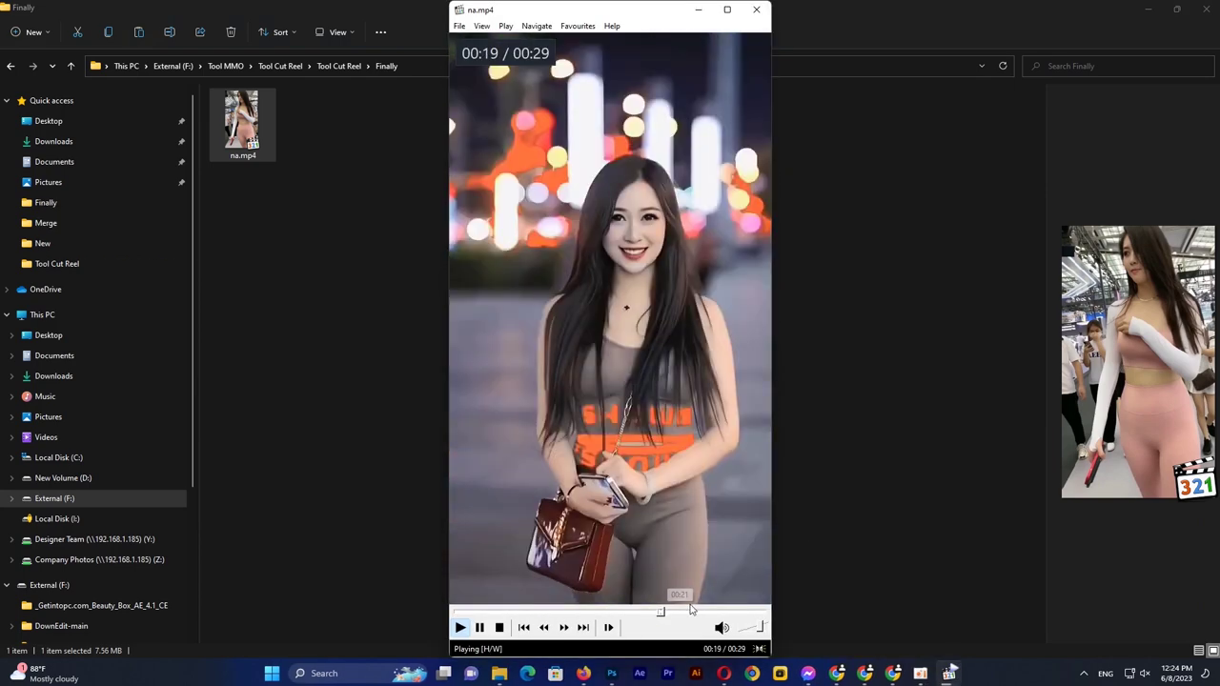
left_click(730, 612)
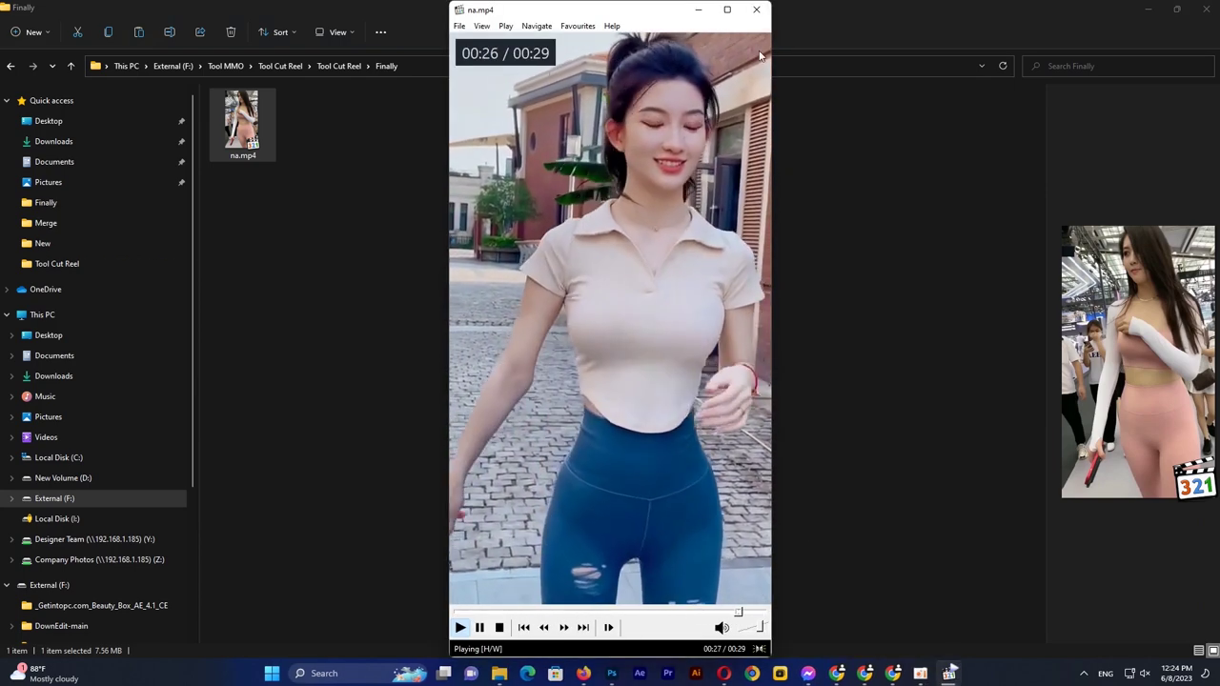
left_click(757, 11)
left_click(339, 66)
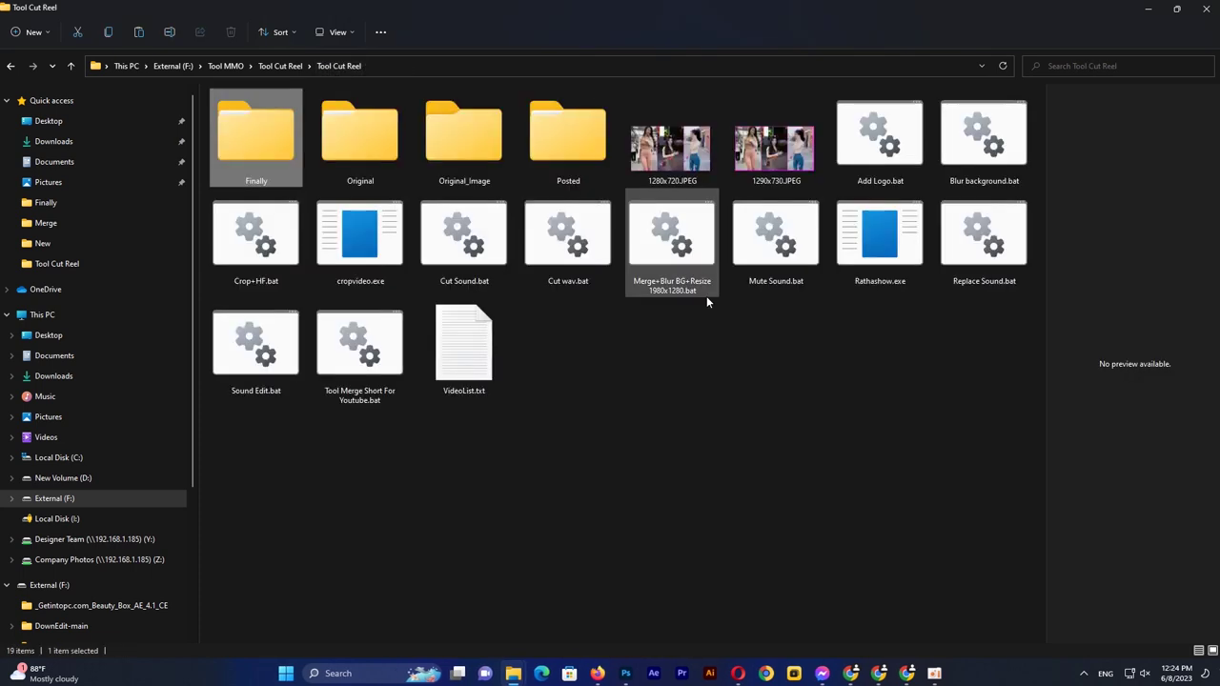
left_click(786, 449)
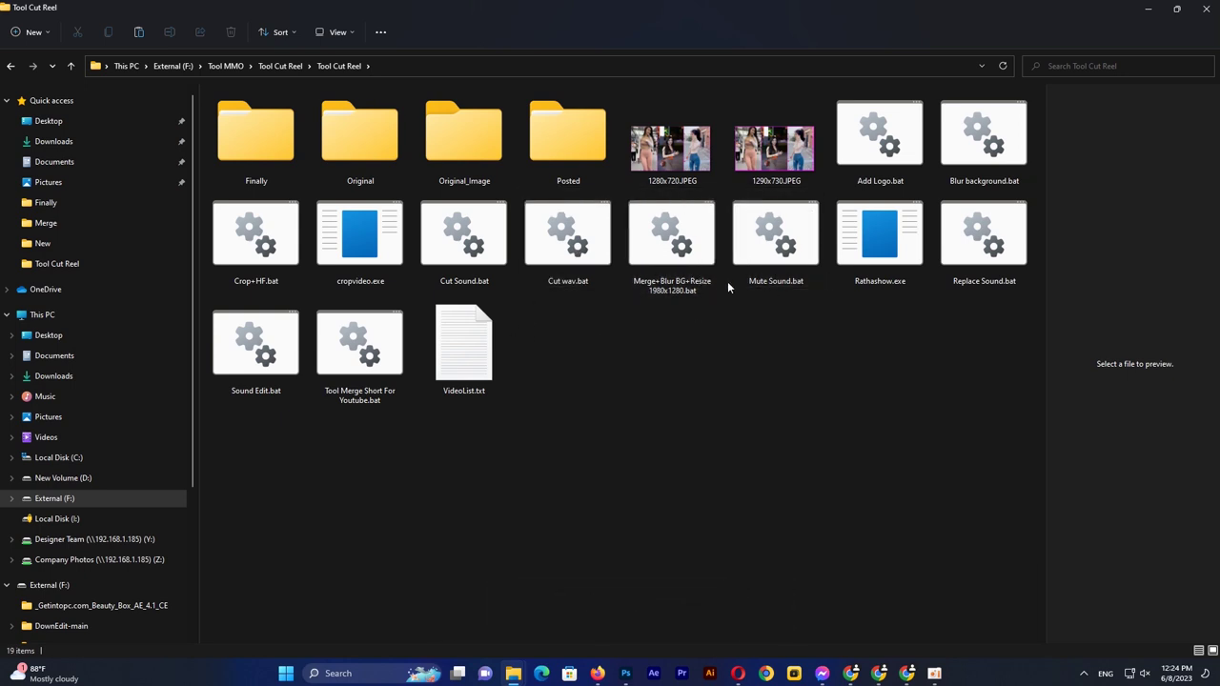
left_click(935, 673)
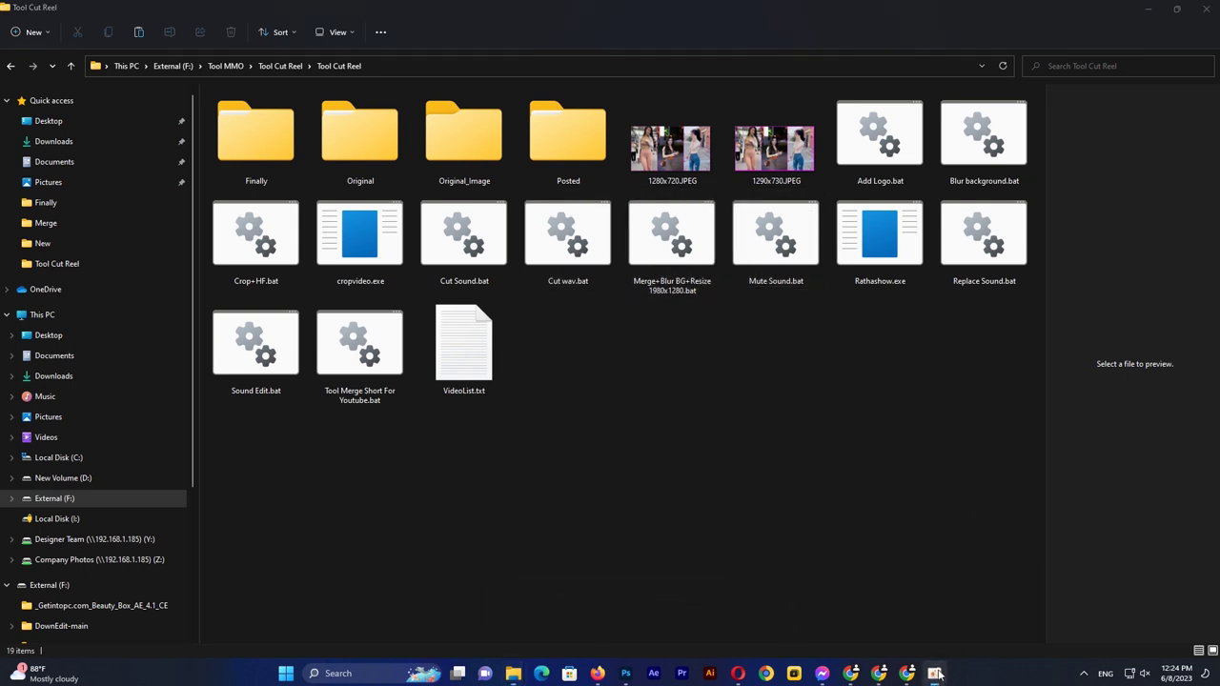